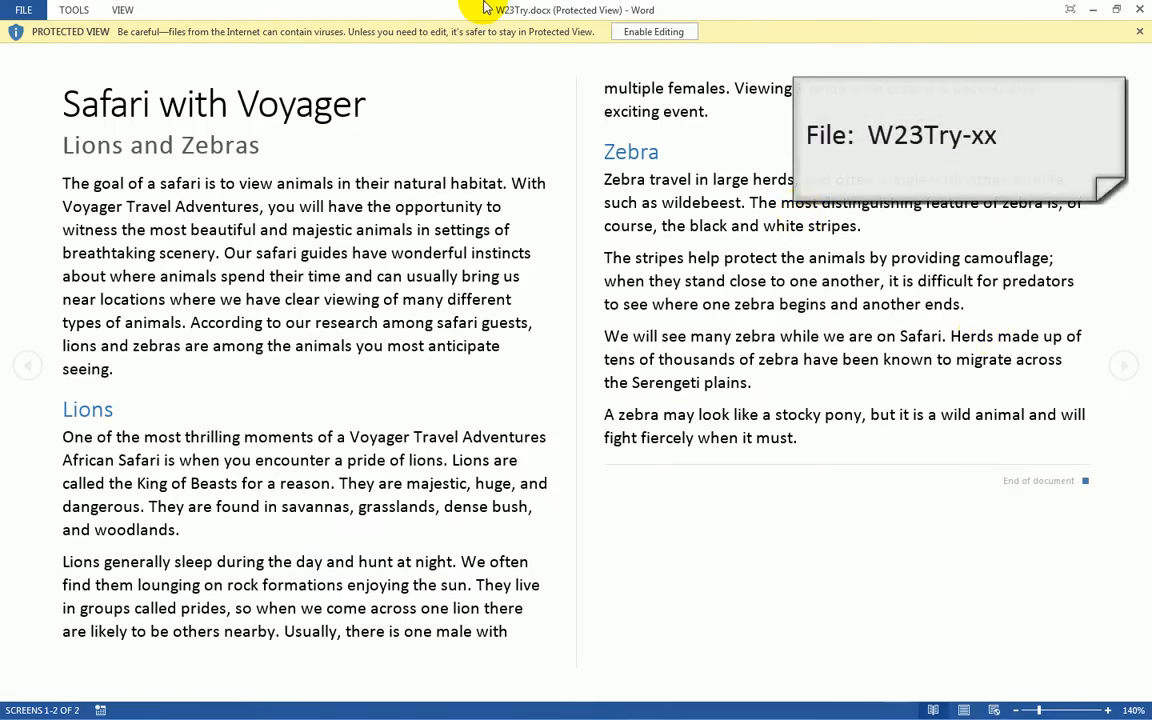
Enable editing of the protected document and start saving a copy in the My Documents folder.
{"action": "left_click", "coordinate": [645, 32]}
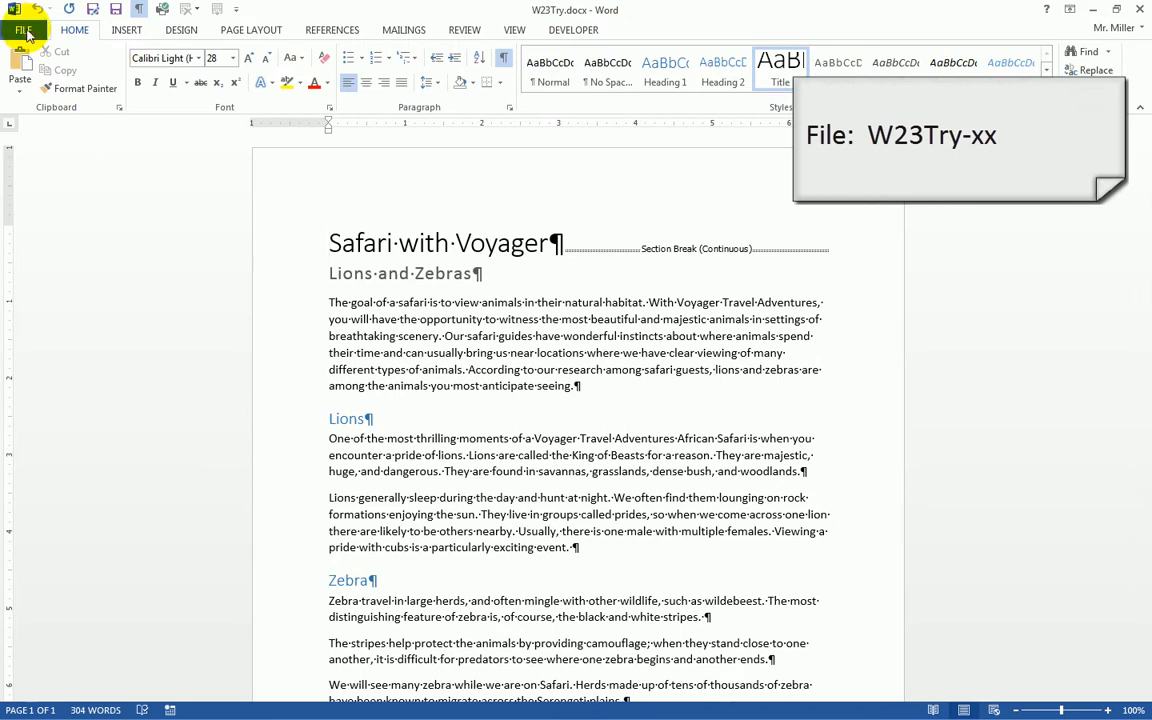
{"action": "left_click", "coordinate": [24, 31]}
{"action": "left_click", "coordinate": [36, 192]}
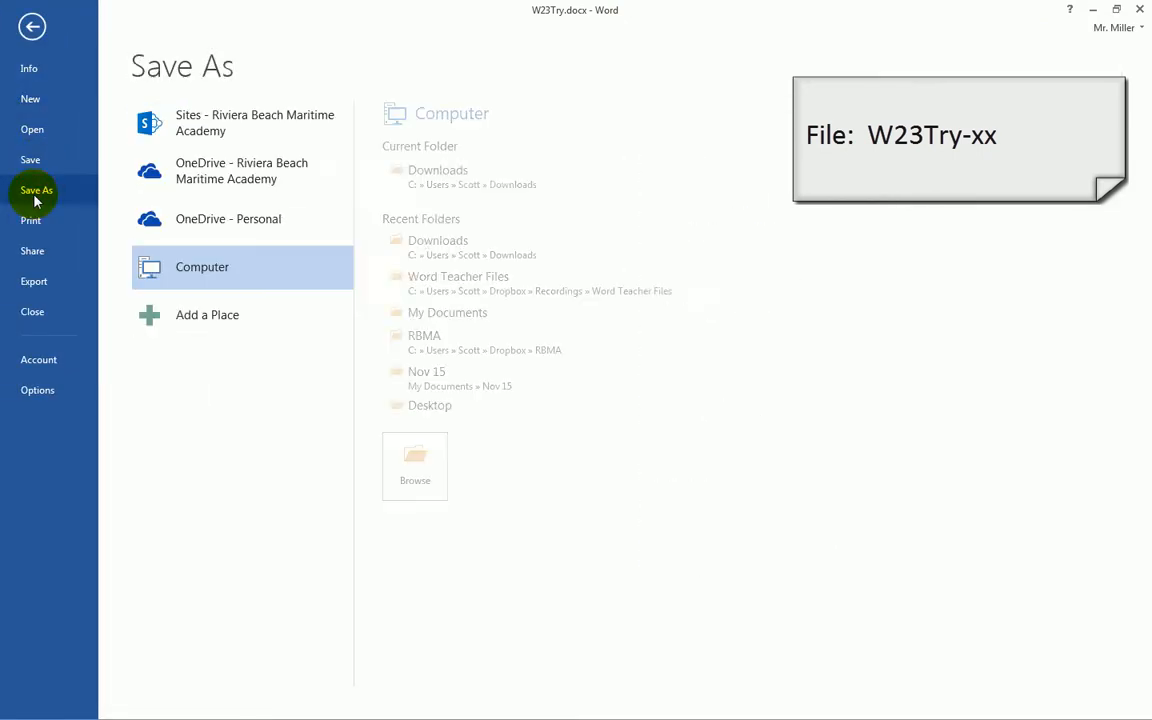
{"action": "left_click", "coordinate": [448, 313]}
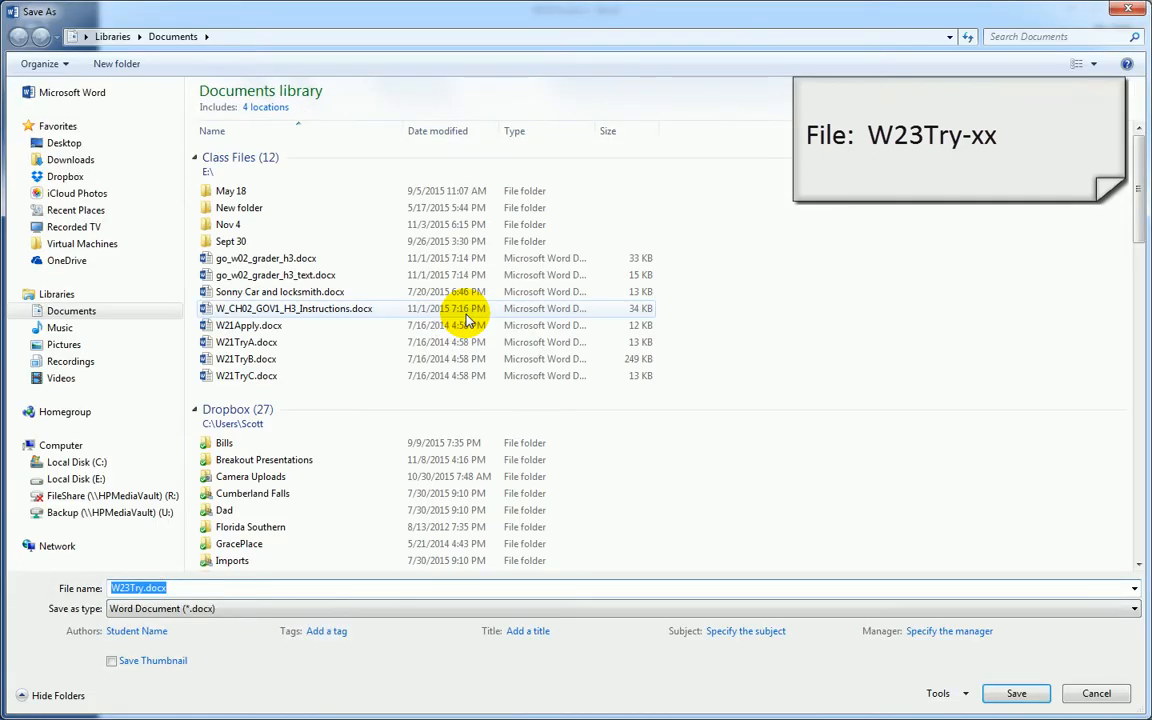
Create a new folder named Nov 15 in the Documents library and open it as the save location.
{"action": "left_click", "coordinate": [118, 64]}
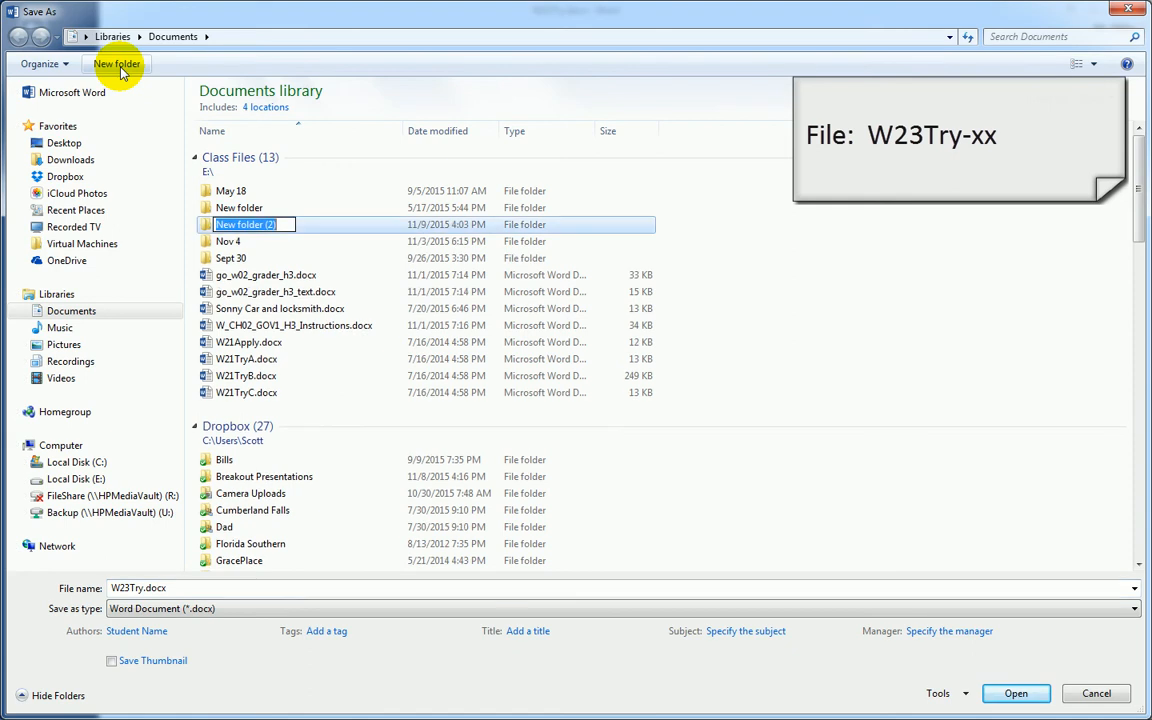
{"action": "type", "text": "No"}
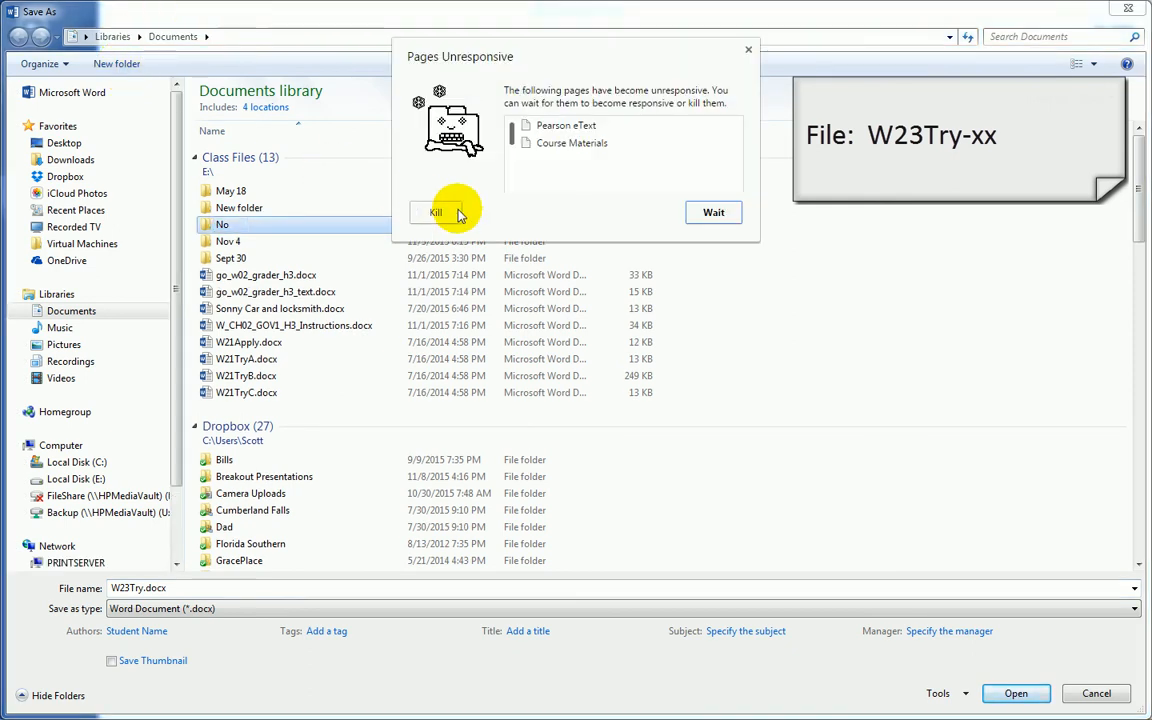
{"action": "left_click", "coordinate": [708, 212]}
{"action": "left_click", "coordinate": [226, 224]}
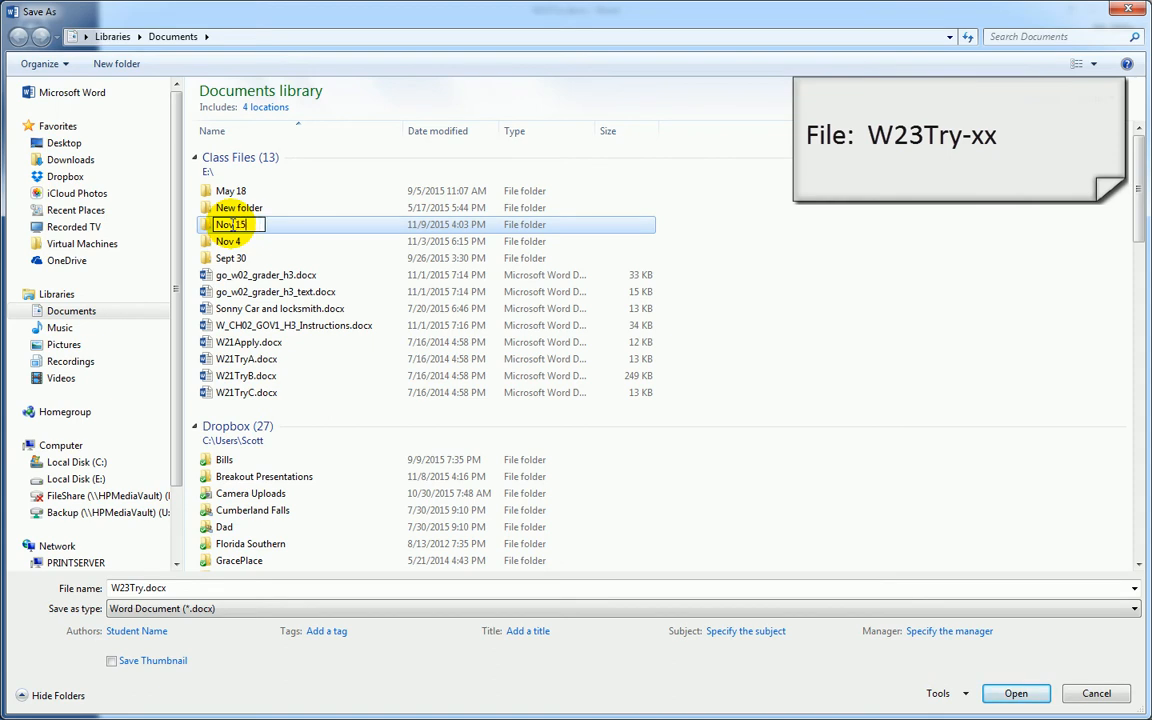
{"action": "key", "text": "Return"}
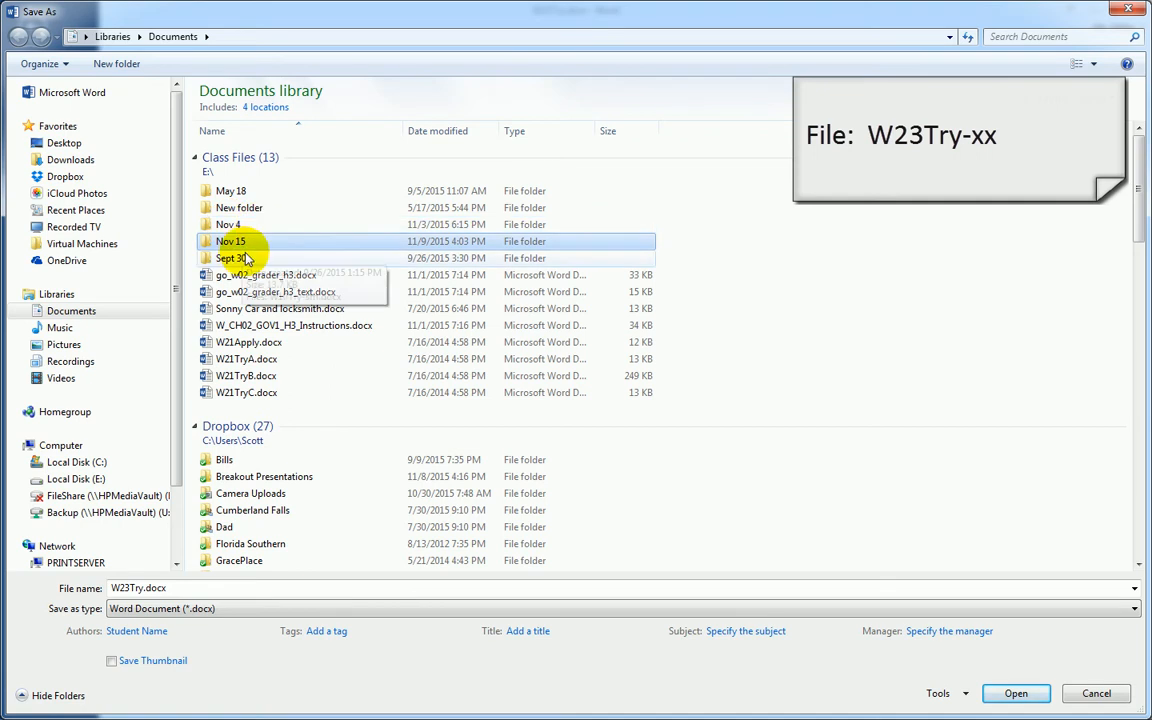
{"action": "double_click", "coordinate": [231, 242]}
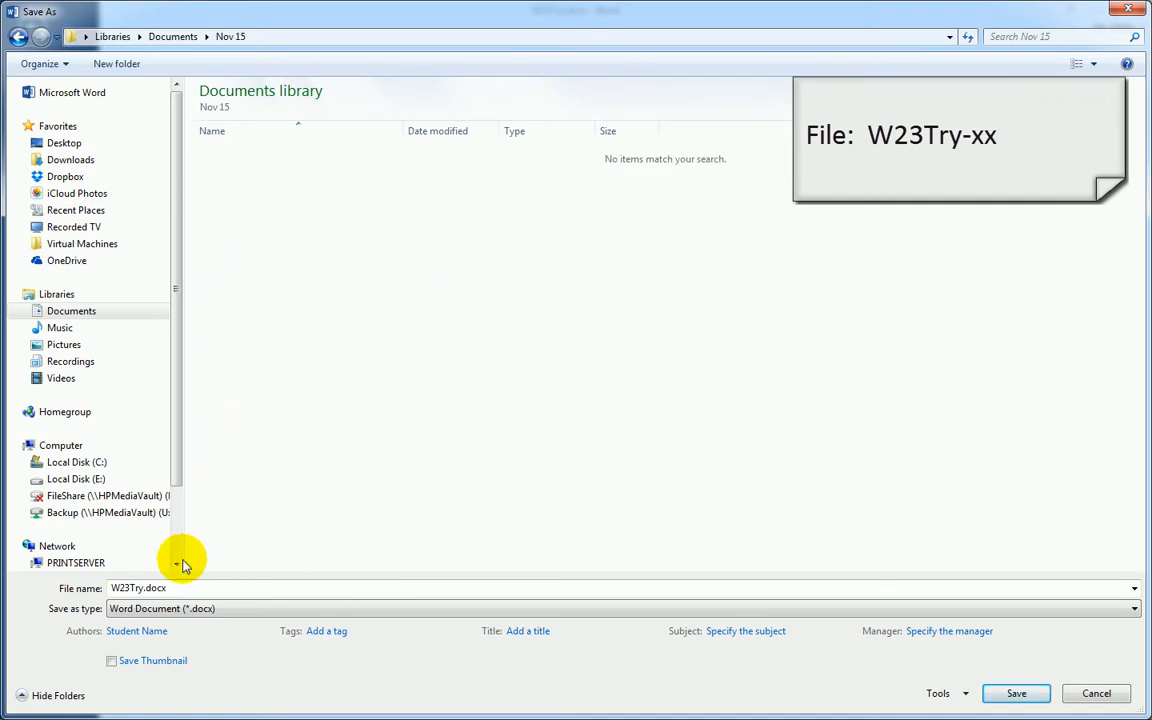
Save the document under the file name W23Try-sm.docx in the Nov 15 folder.
{"action": "double_click", "coordinate": [145, 588]}
{"action": "left_click", "coordinate": [143, 588]}
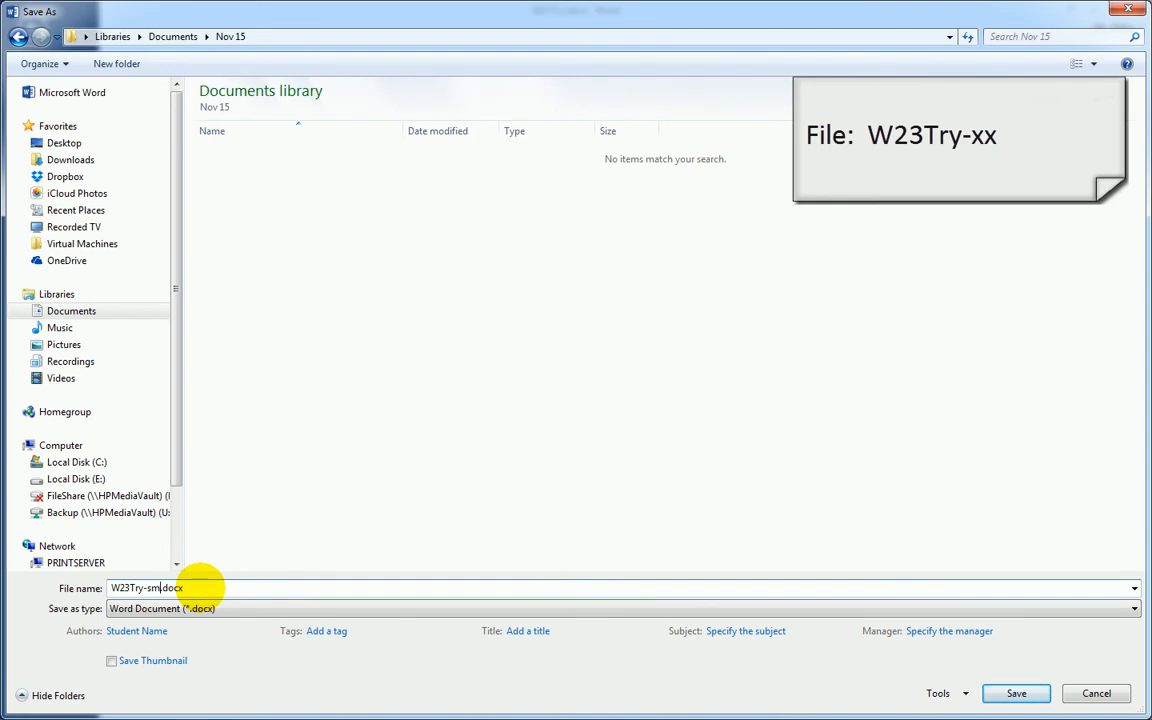
{"action": "key", "text": "Return"}
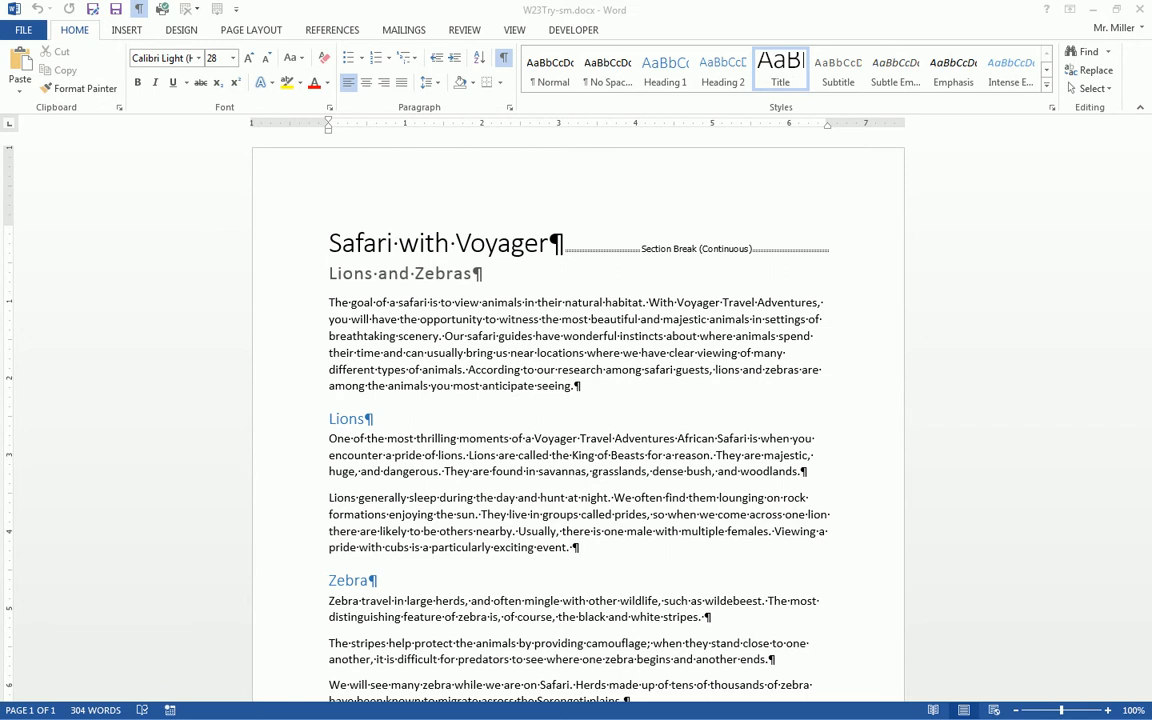
Delete the continuous section break after the title "Safari with Voyager".
{"action": "left_click", "coordinate": [665, 302]}
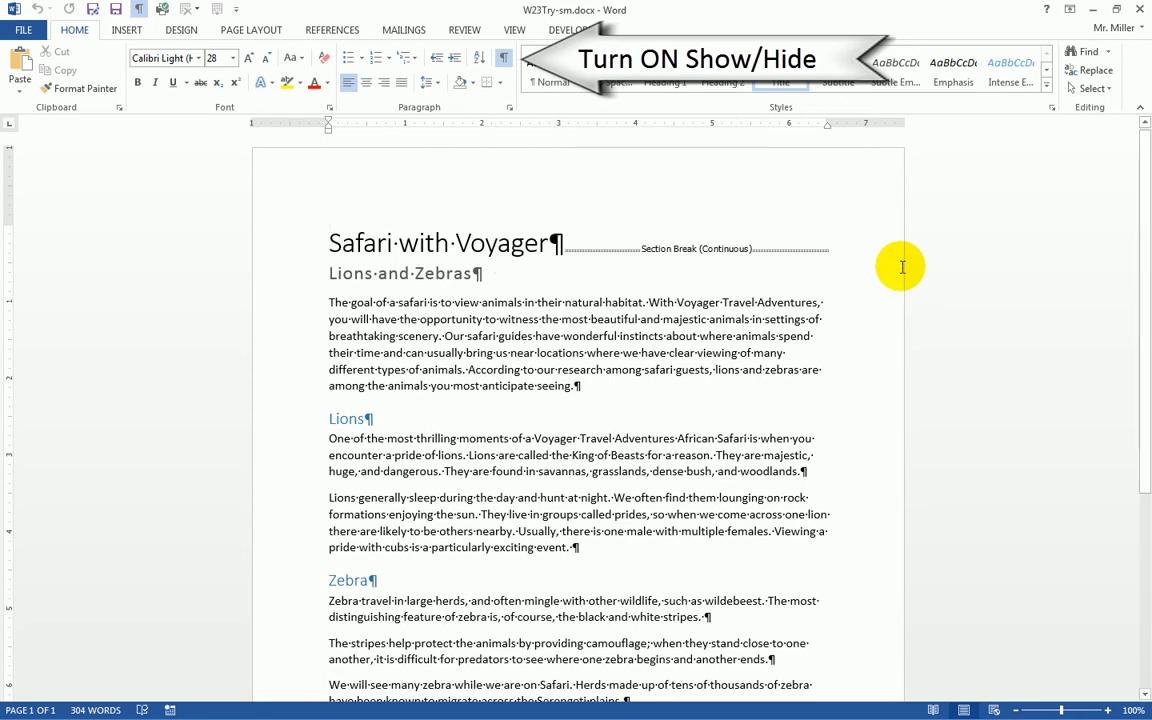
{"action": "left_click", "coordinate": [1108, 710]}
{"action": "left_click", "coordinate": [1108, 710]}
{"action": "left_click", "coordinate": [1108, 710]}
{"action": "left_click", "coordinate": [1108, 710]}
{"action": "left_click", "coordinate": [1108, 710]}
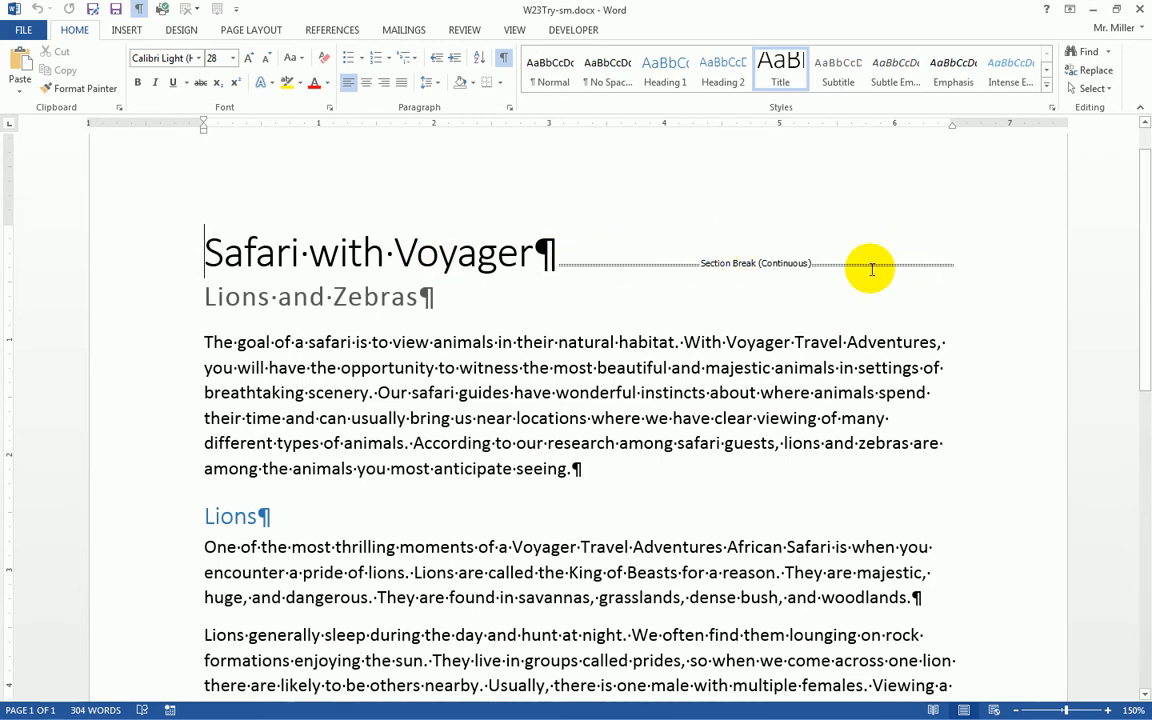
{"action": "left_click", "coordinate": [958, 263]}
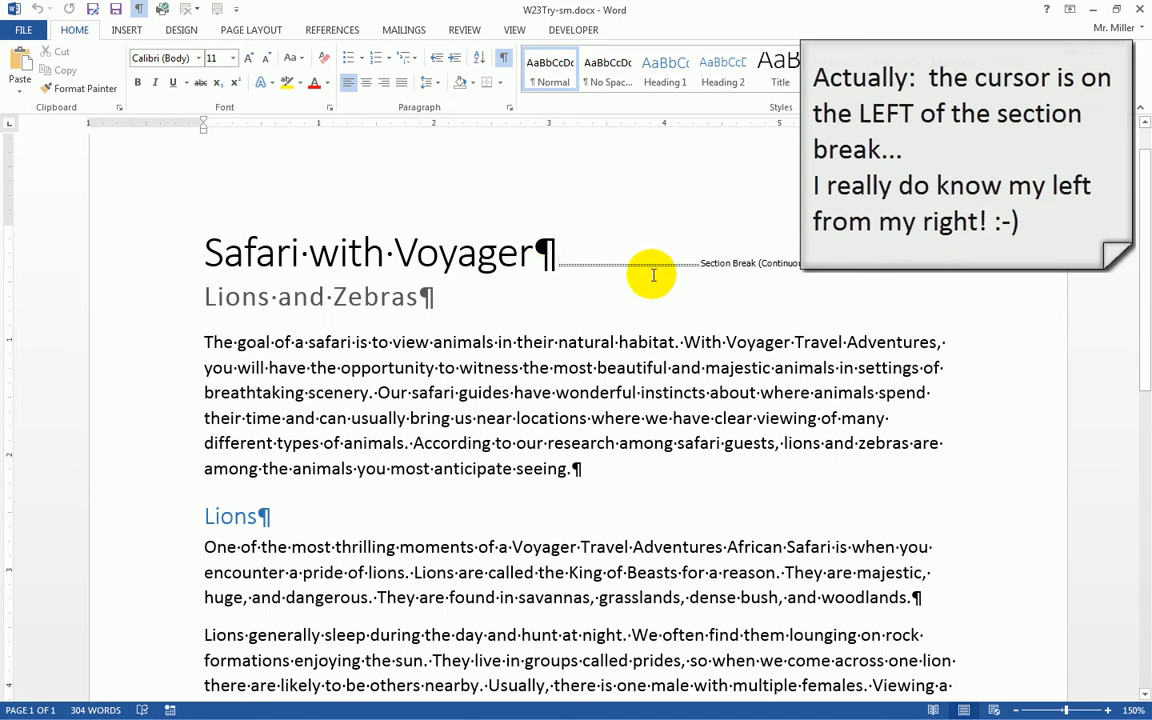
{"action": "key", "text": "Delete"}
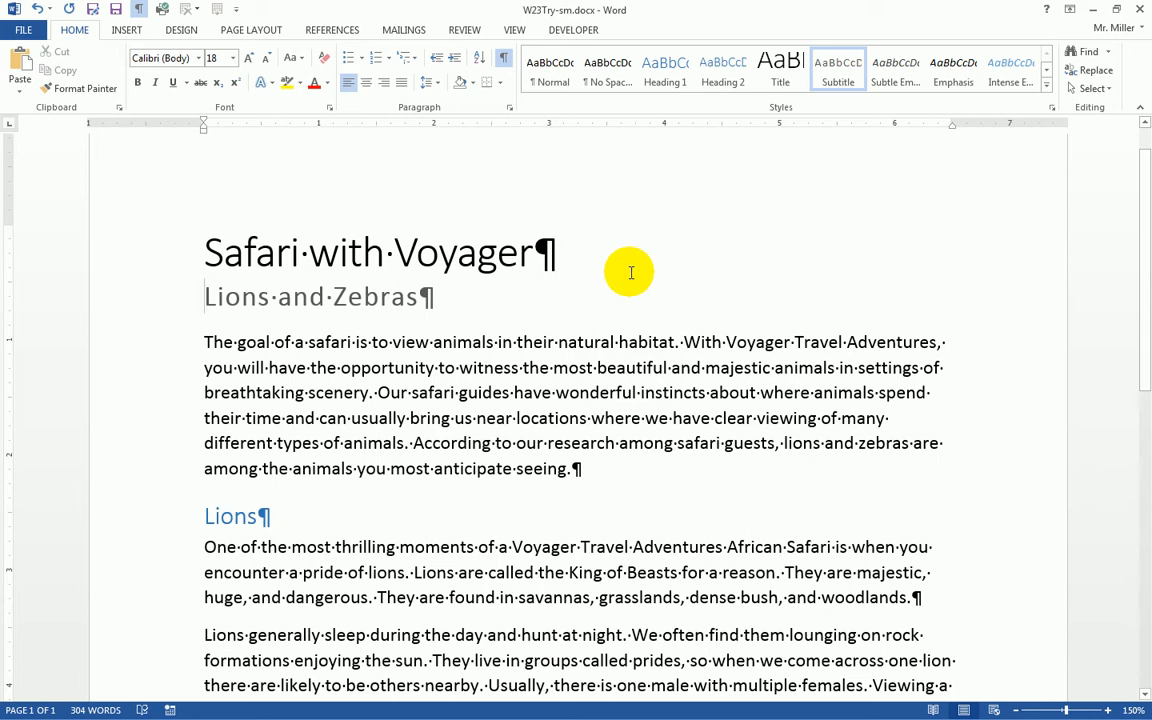
{"action": "scroll", "coordinate": [631, 271], "scroll_direction": "down", "scroll_amount": 1}
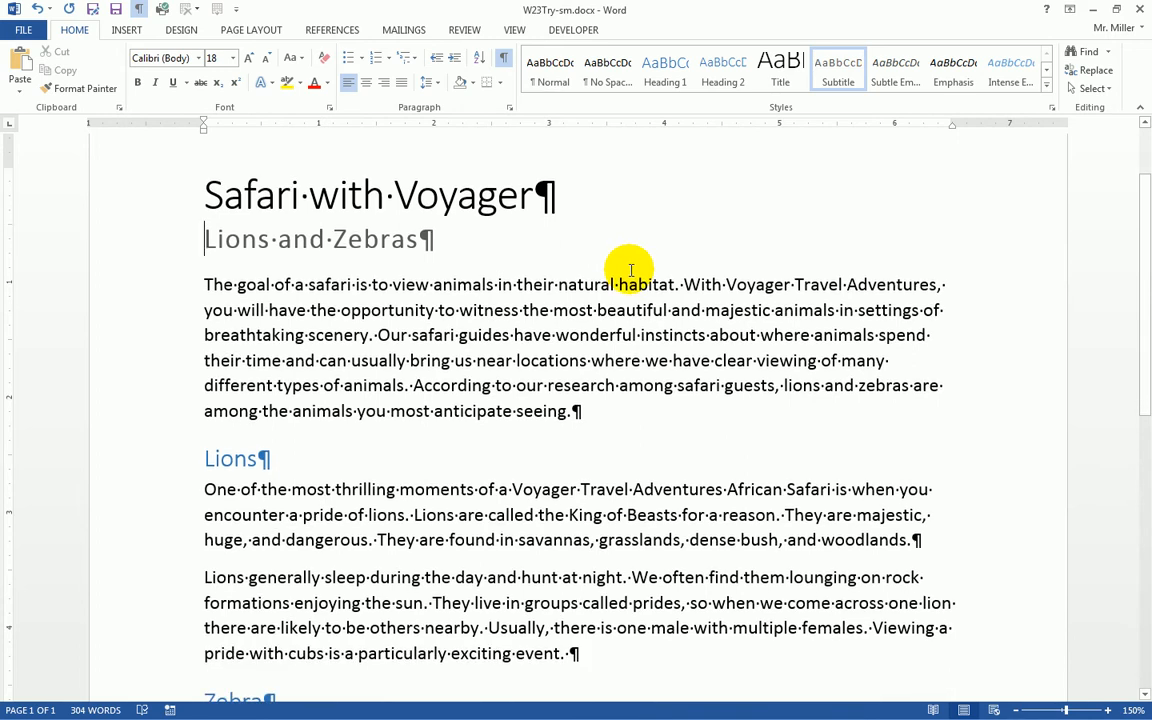
{"action": "scroll", "coordinate": [631, 271], "scroll_direction": "down", "scroll_amount": 10}
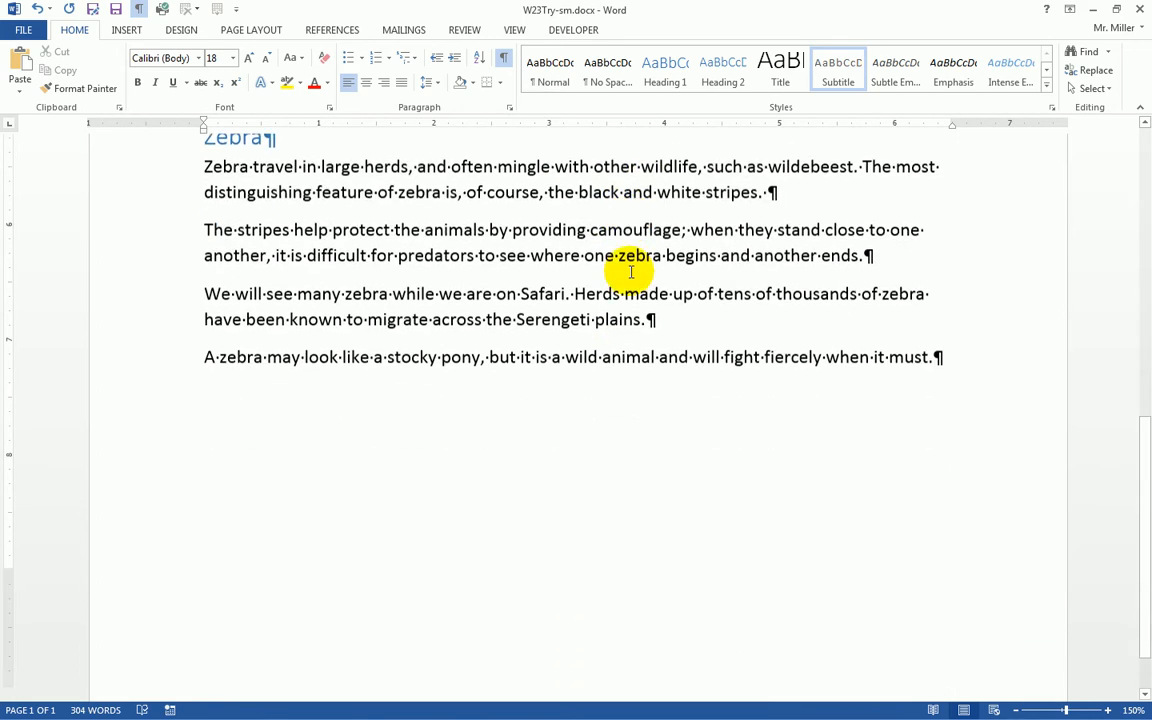
{"action": "scroll", "coordinate": [631, 271], "scroll_direction": "up", "scroll_amount": 6}
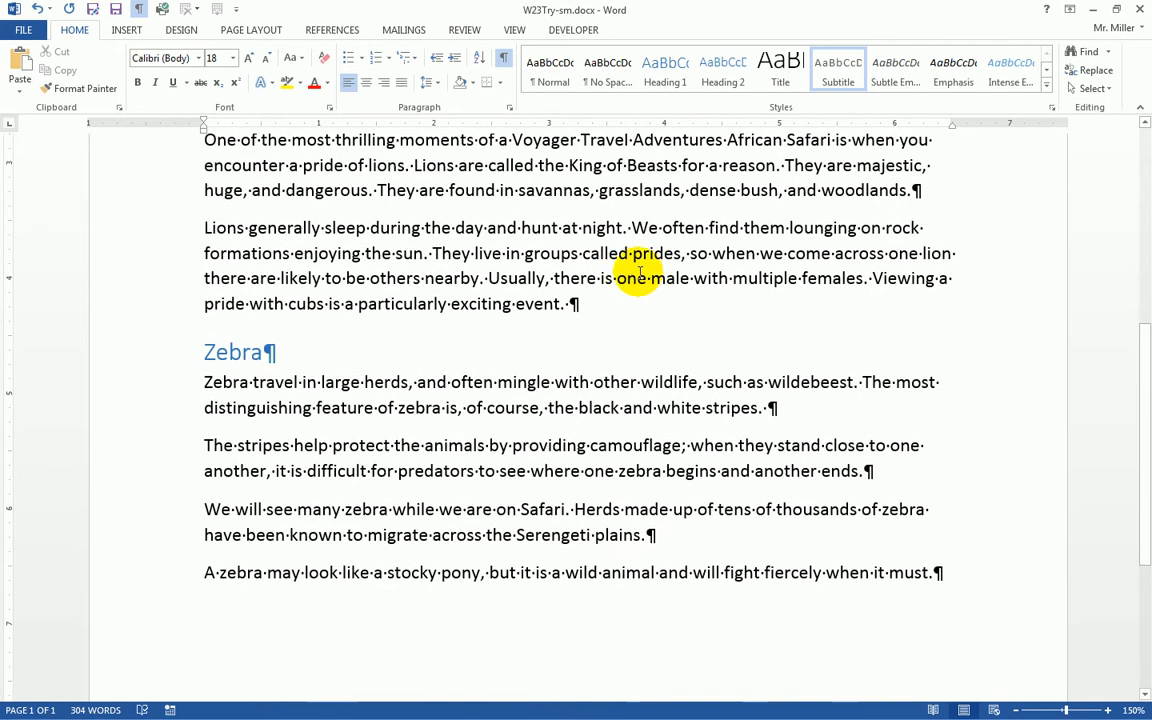
{"action": "scroll", "coordinate": [640, 272], "scroll_direction": "up", "scroll_amount": 6}
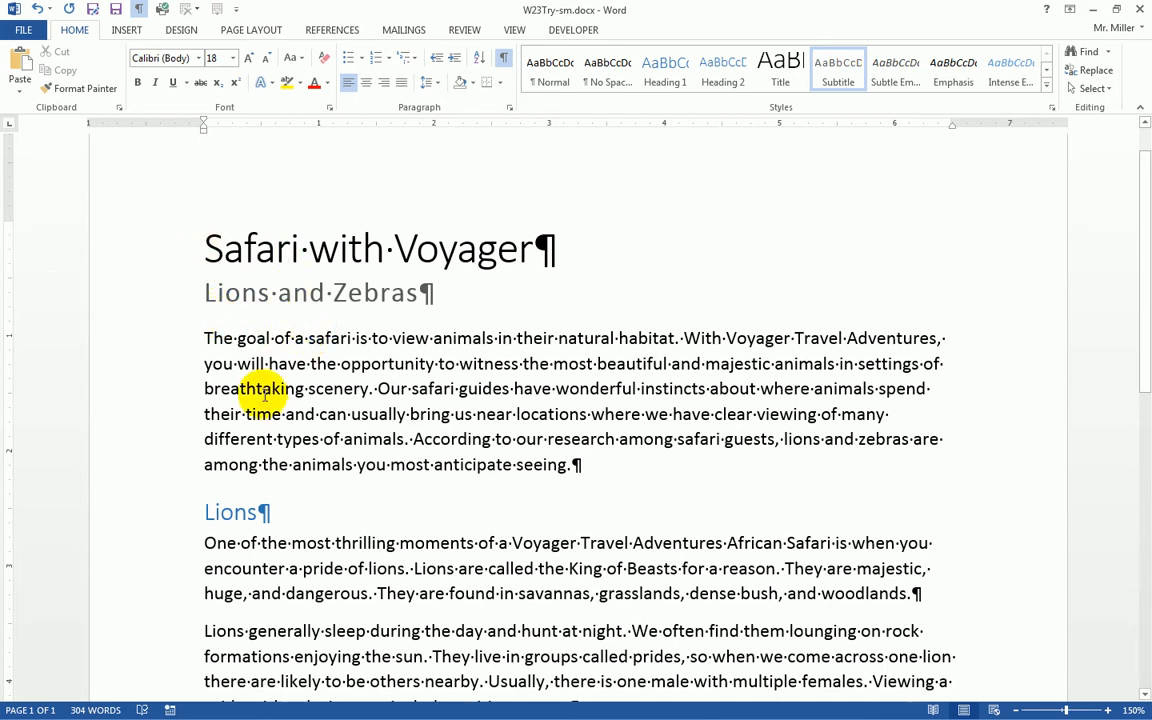
{"action": "scroll", "coordinate": [370, 525], "scroll_direction": "down", "scroll_amount": 5}
{"action": "scroll", "coordinate": [372, 521], "scroll_direction": "up", "scroll_amount": 5}
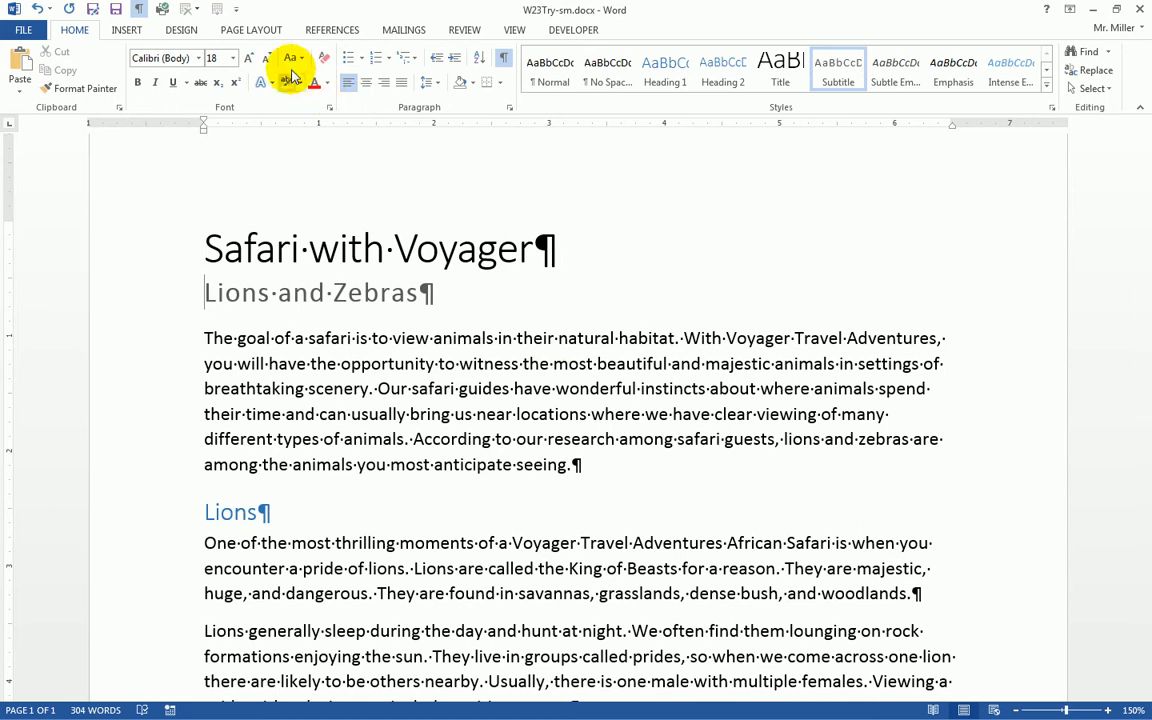
Format the text from the "Lions and Zebras" subtitle onward as three equal-width columns, applied from this point forward.
{"action": "left_click", "coordinate": [251, 31]}
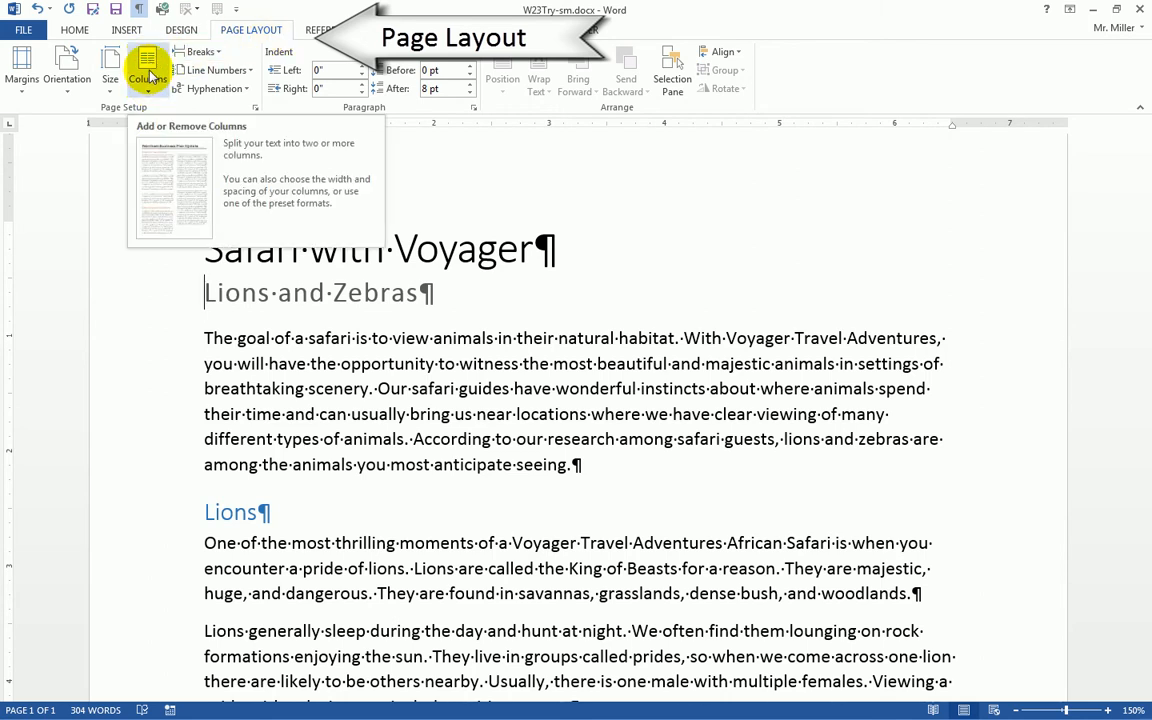
{"action": "left_click", "coordinate": [149, 78]}
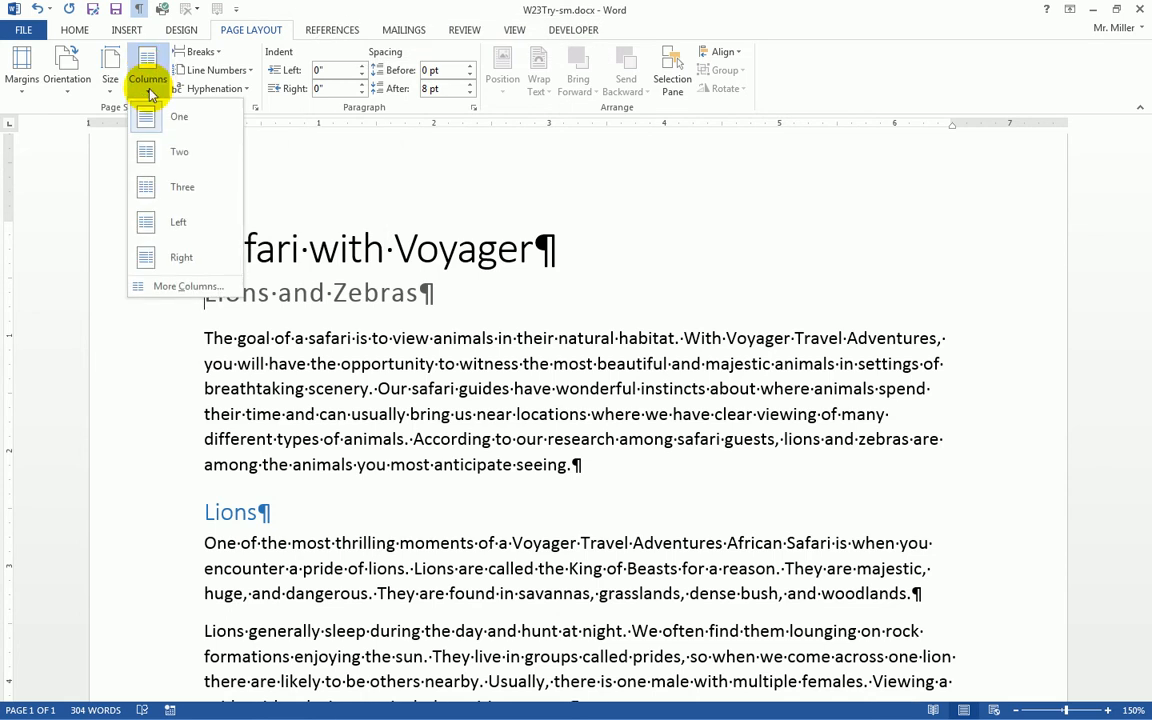
{"action": "left_click", "coordinate": [190, 287]}
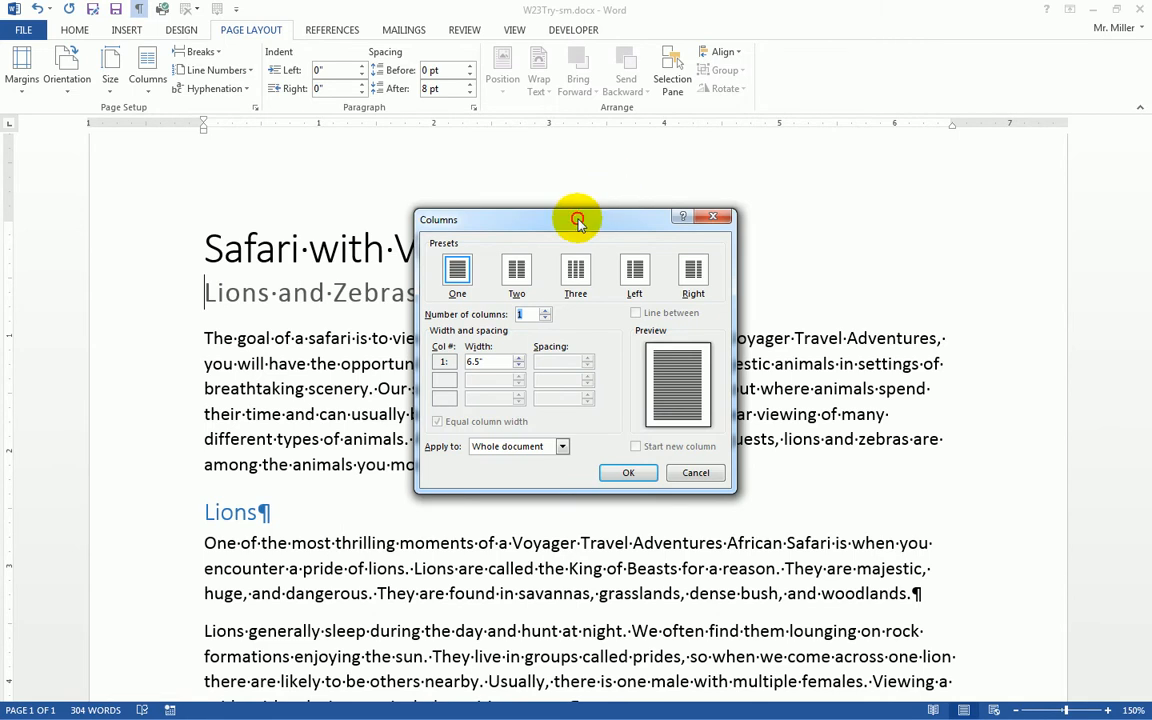
{"action": "left_click_drag", "start_coordinate": [578, 222], "coordinate": [713, 221]}
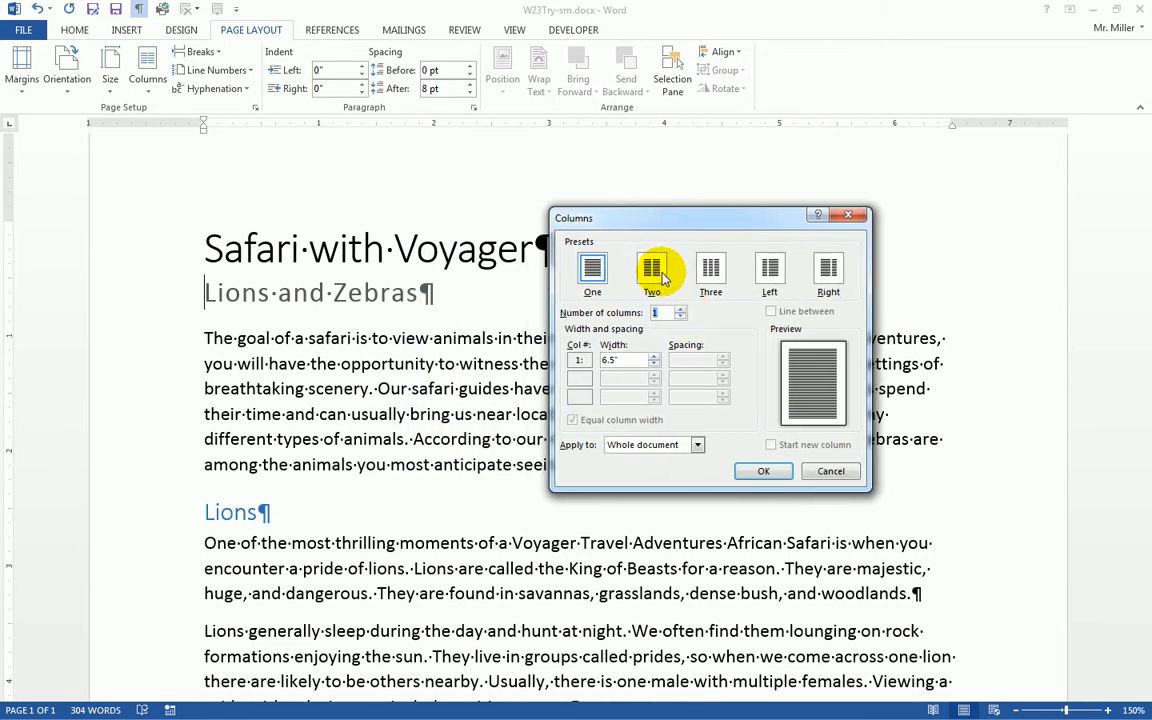
{"action": "left_click", "coordinate": [716, 277]}
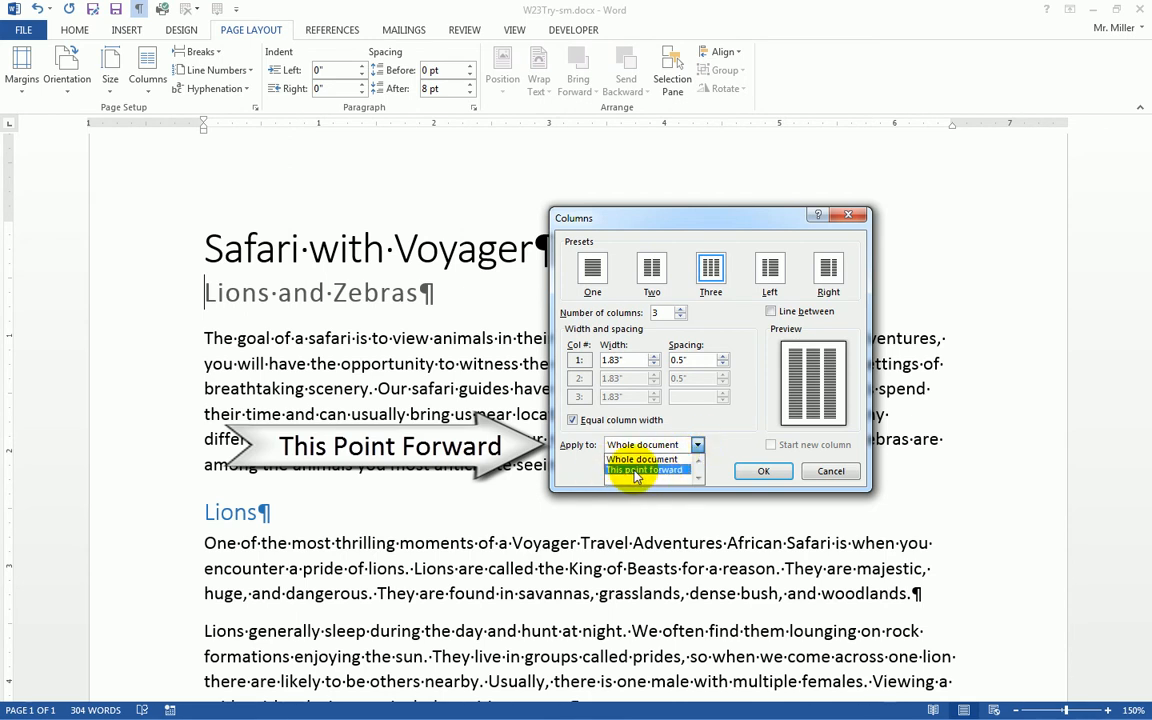
{"action": "left_click", "coordinate": [636, 471]}
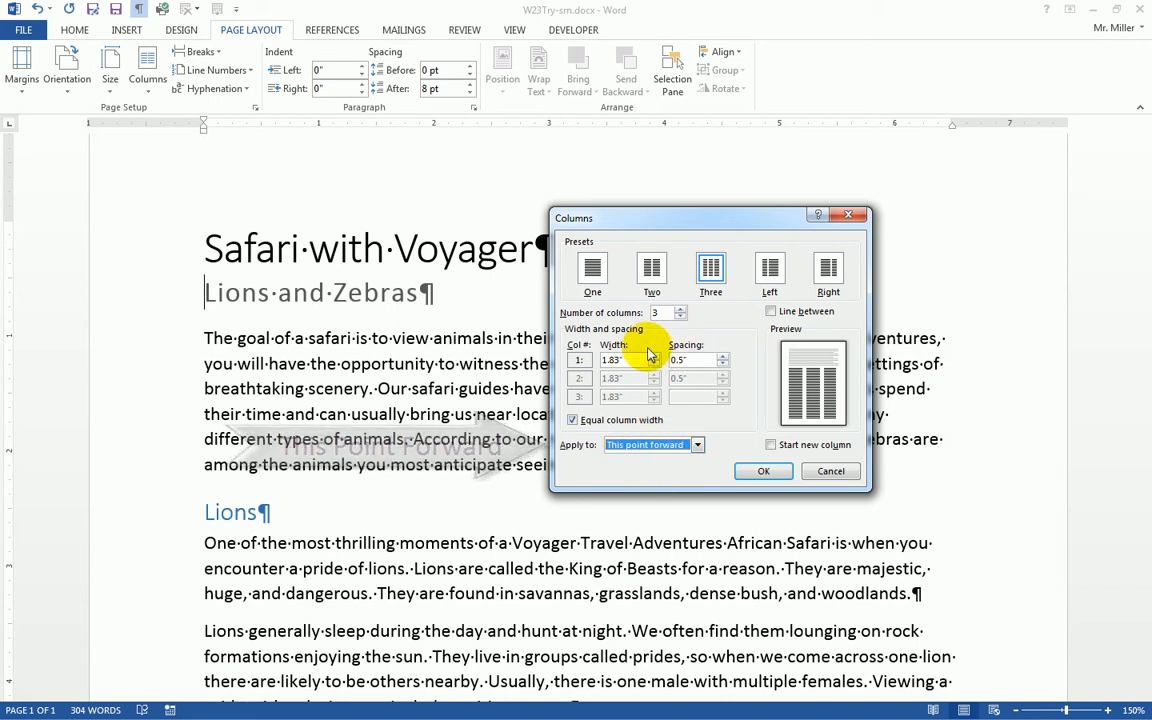
{"action": "left_click", "coordinate": [763, 471]}
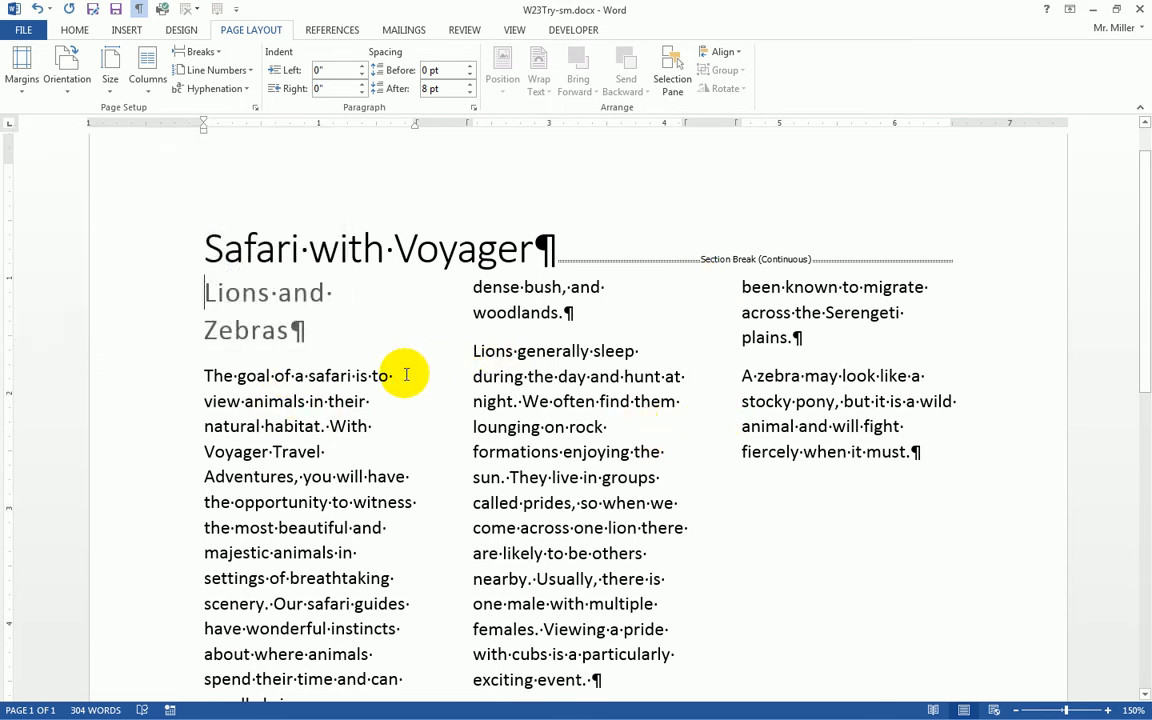
Examine how the text flows through the three columns from the top to the bottom of the page.
{"action": "scroll", "coordinate": [476, 373], "scroll_direction": "down", "scroll_amount": 2}
{"action": "scroll", "coordinate": [262, 250], "scroll_direction": "down", "scroll_amount": 2}
{"action": "scroll", "coordinate": [285, 300], "scroll_direction": "up", "scroll_amount": 2}
{"action": "scroll", "coordinate": [288, 320], "scroll_direction": "down", "scroll_amount": 6}
{"action": "scroll", "coordinate": [290, 320], "scroll_direction": "down", "scroll_amount": 4}
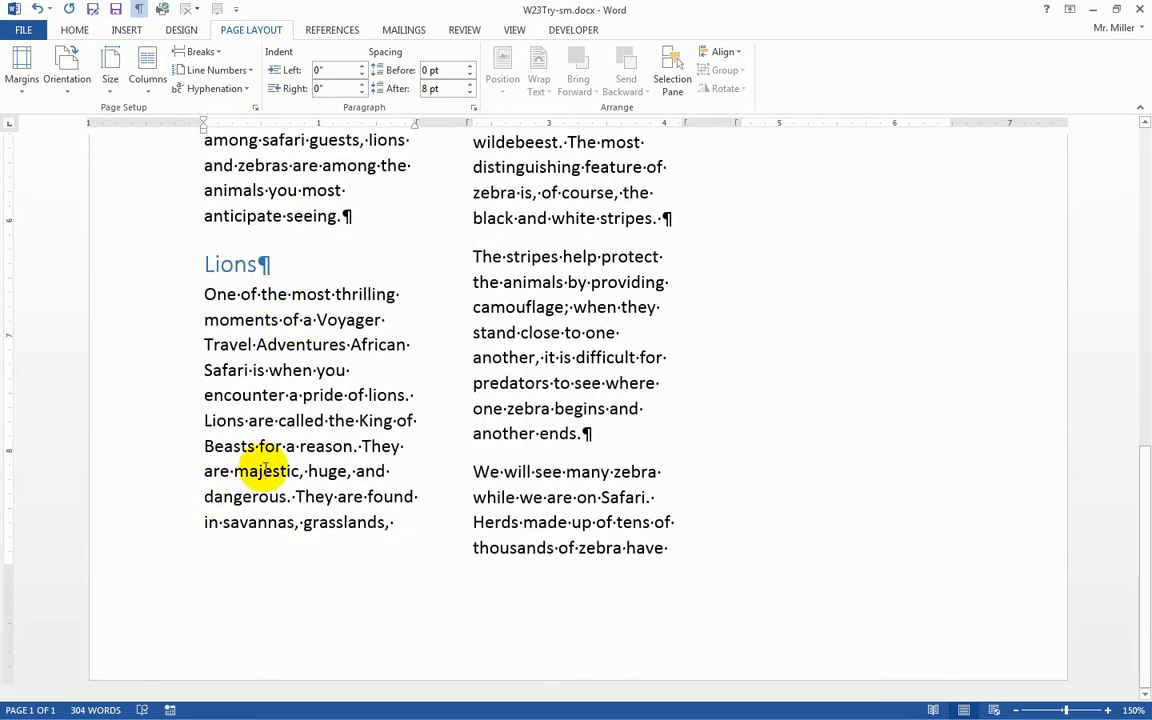
{"action": "scroll", "coordinate": [300, 440], "scroll_direction": "up", "scroll_amount": 9}
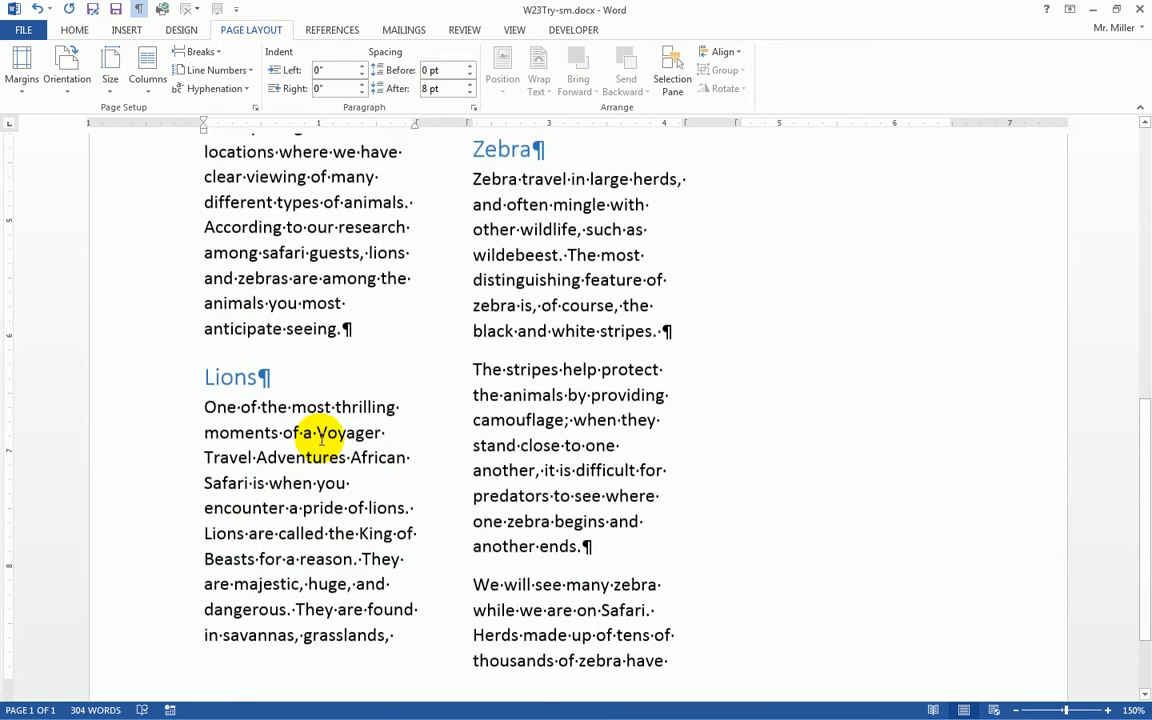
{"action": "scroll", "coordinate": [440, 400], "scroll_direction": "up", "scroll_amount": 2}
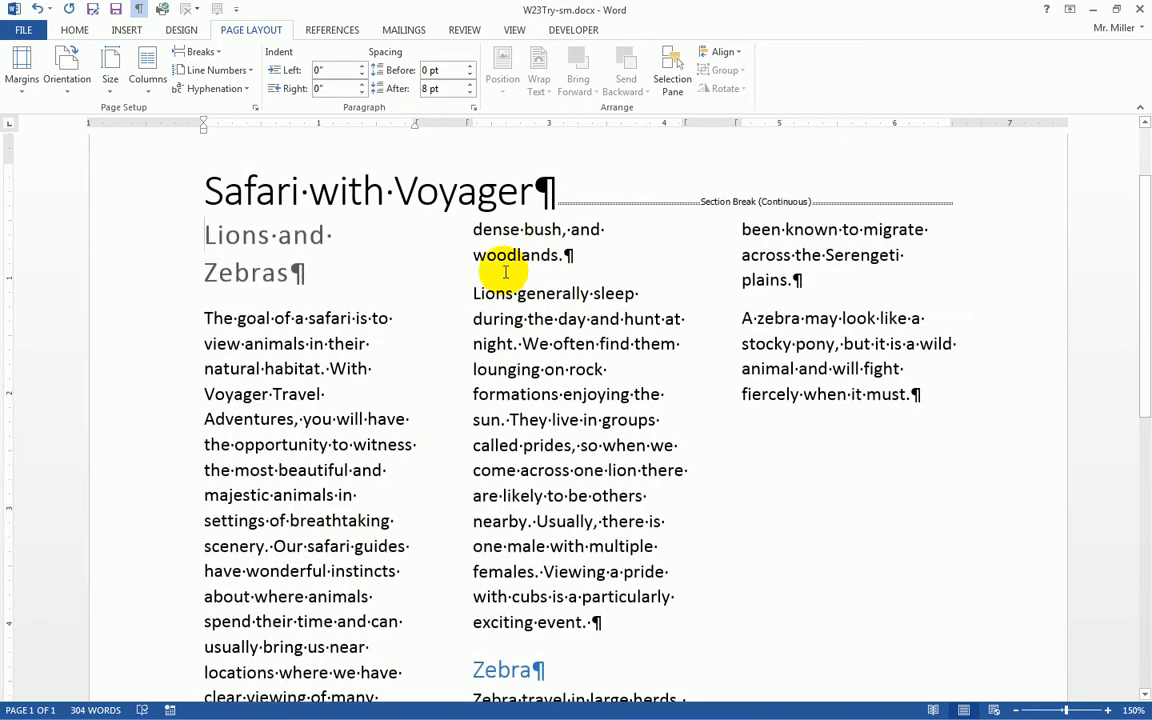
{"action": "scroll", "coordinate": [543, 270], "scroll_direction": "down", "scroll_amount": 12}
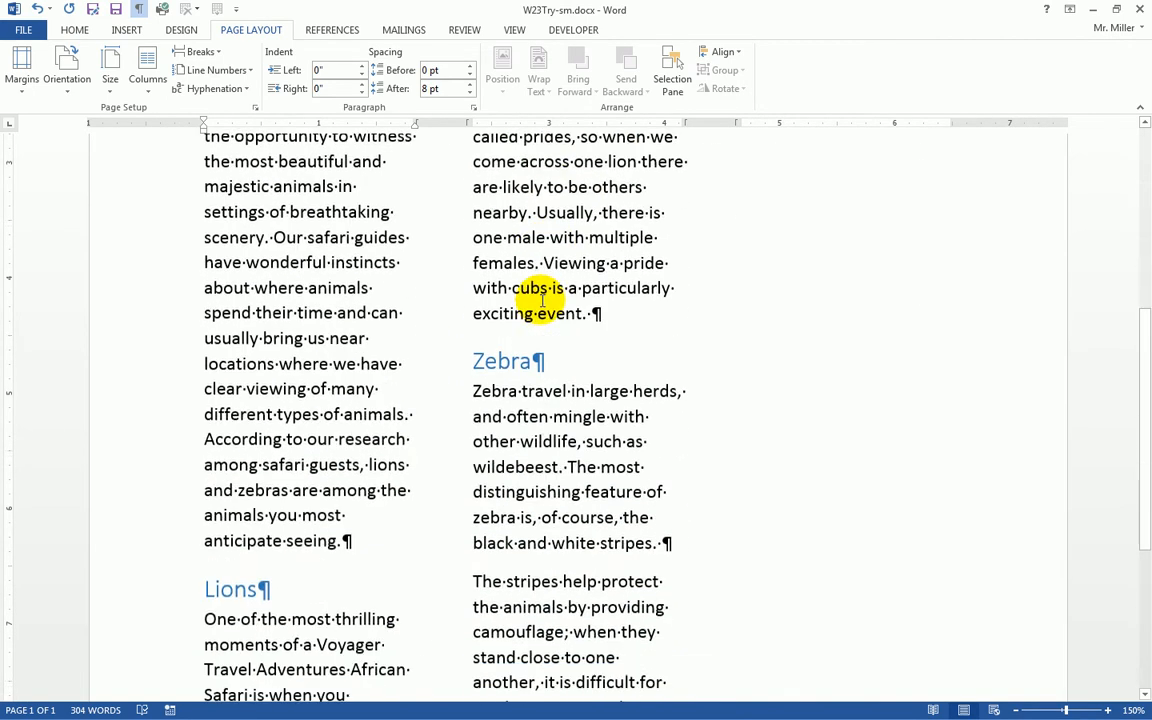
{"action": "scroll", "coordinate": [833, 383], "scroll_direction": "up", "scroll_amount": 12}
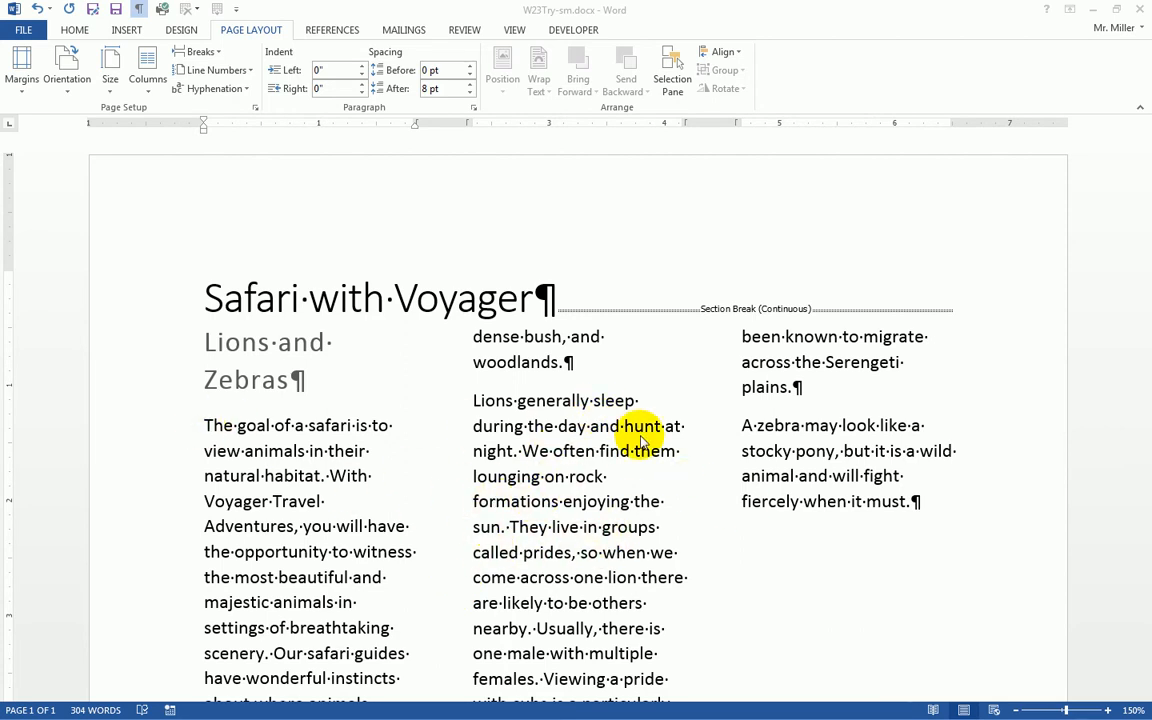
Change the column layout of the section below the title to the Left preset, applied to this section.
{"action": "left_click", "coordinate": [580, 441]}
{"action": "left_click", "coordinate": [217, 342]}
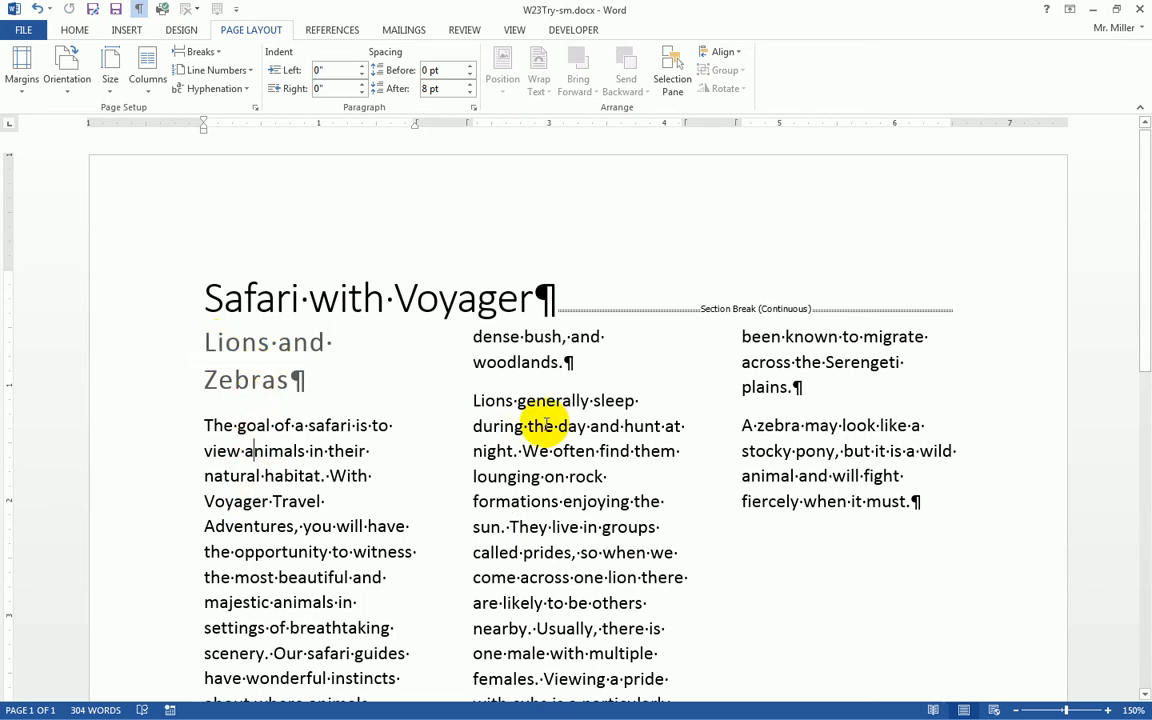
{"action": "left_click", "coordinate": [788, 393]}
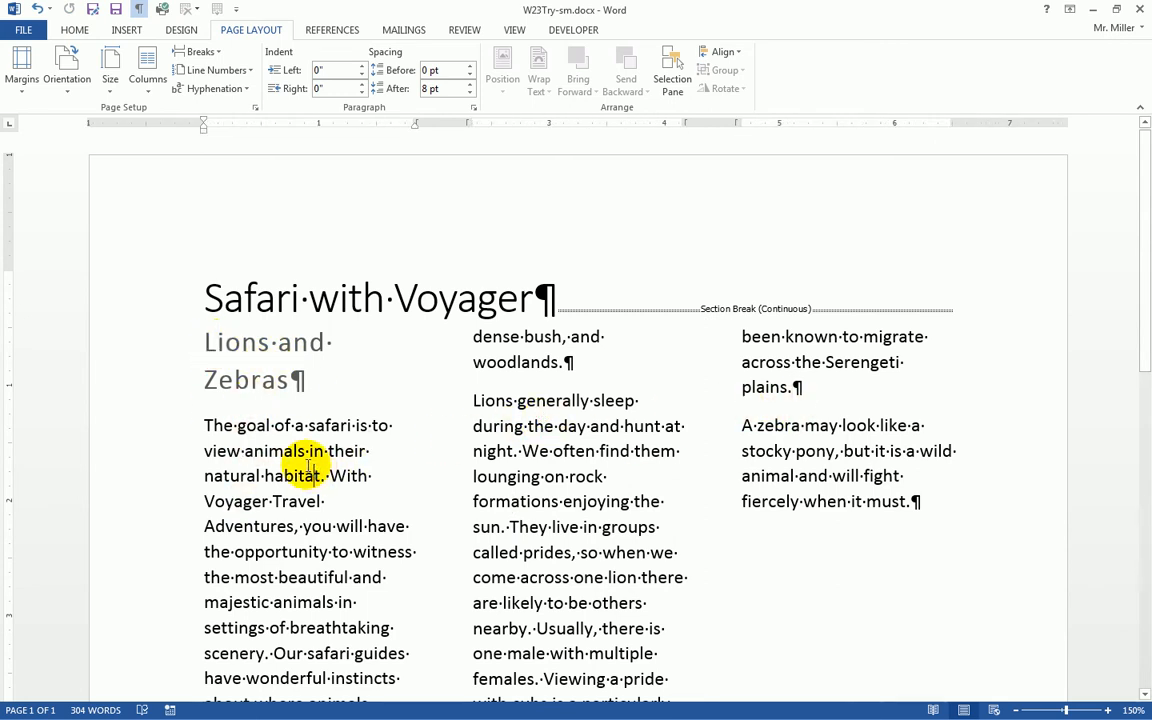
{"action": "left_click", "coordinate": [155, 82]}
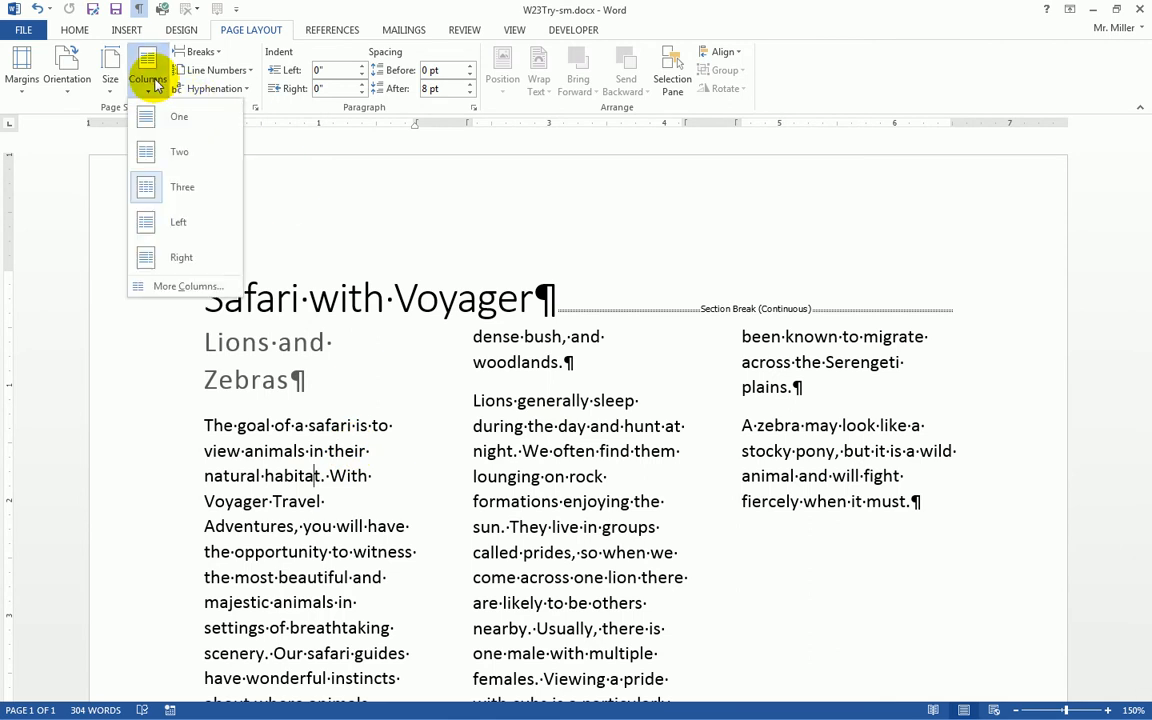
{"action": "left_click", "coordinate": [160, 286]}
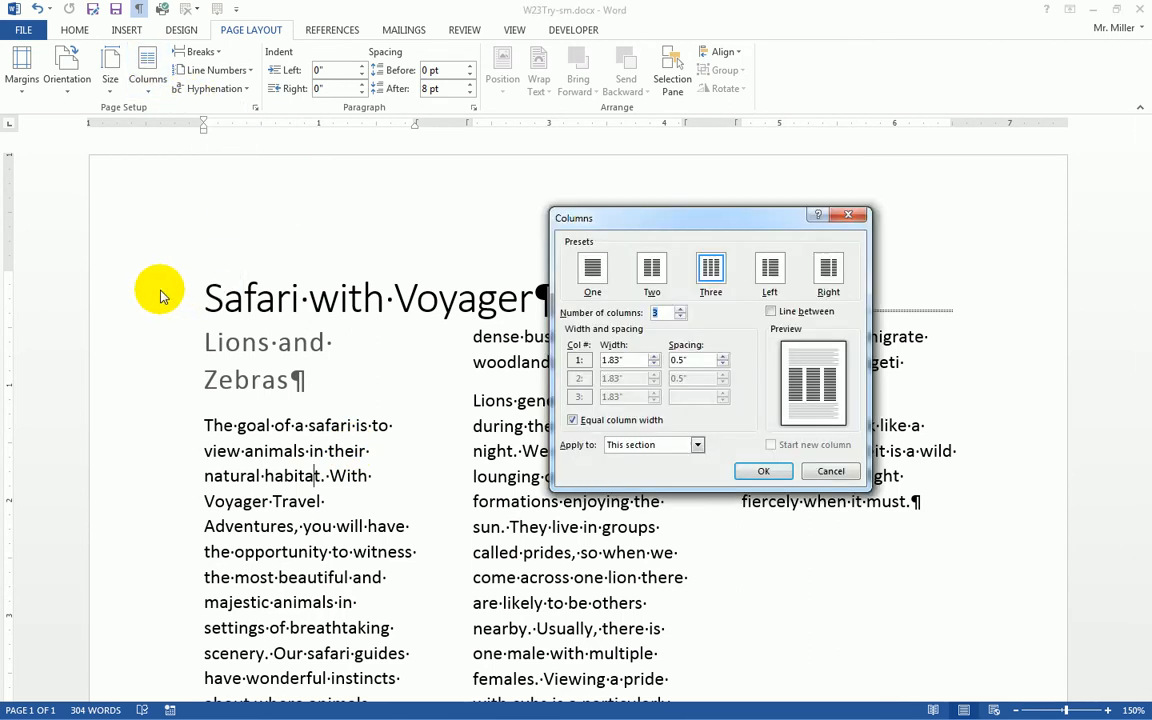
{"action": "left_click_drag", "start_coordinate": [738, 217], "coordinate": [547, 222]}
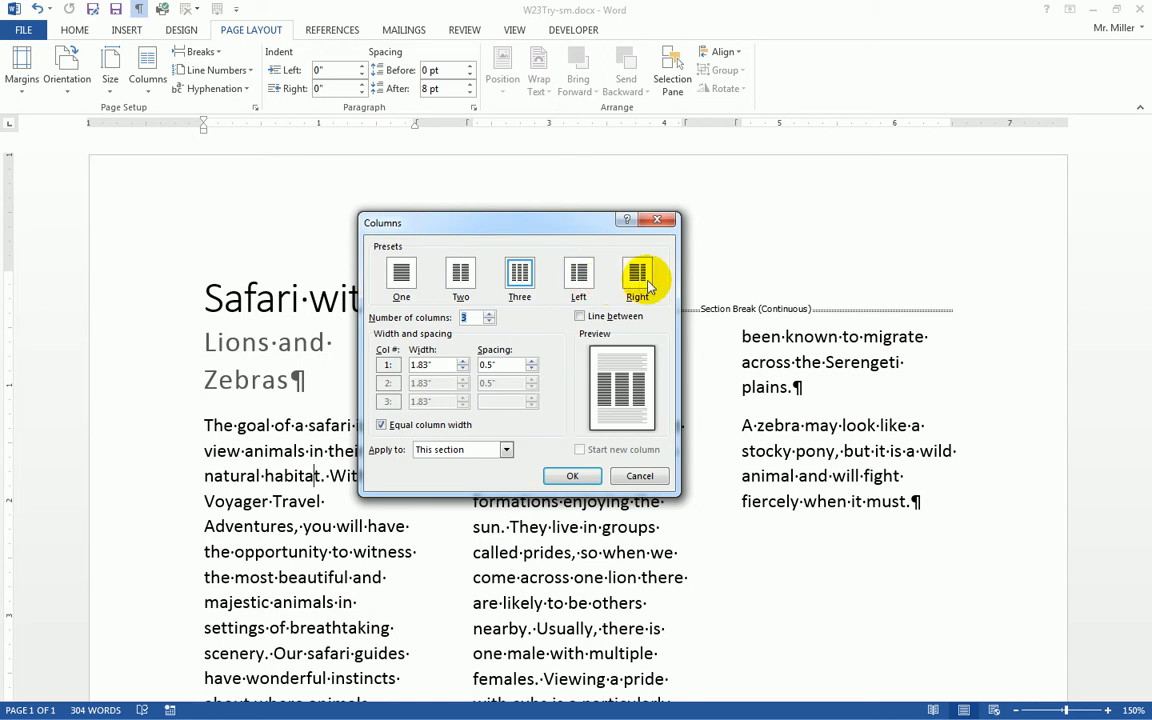
{"action": "left_click", "coordinate": [581, 279]}
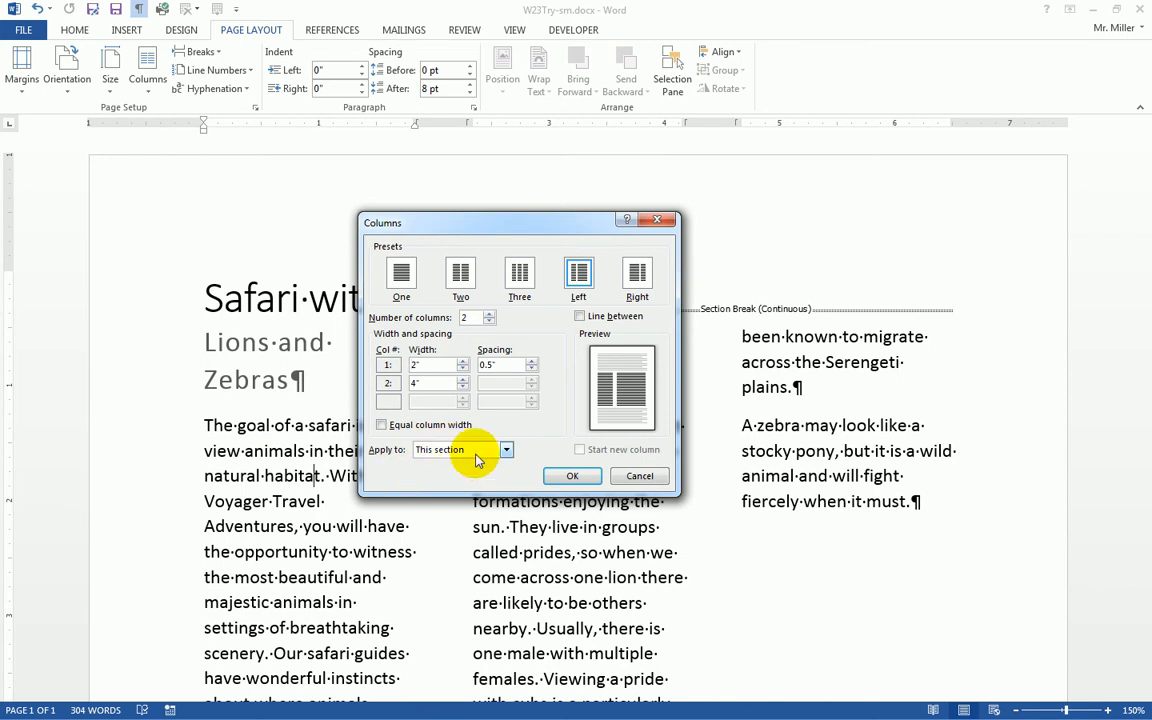
{"action": "left_click", "coordinate": [574, 476]}
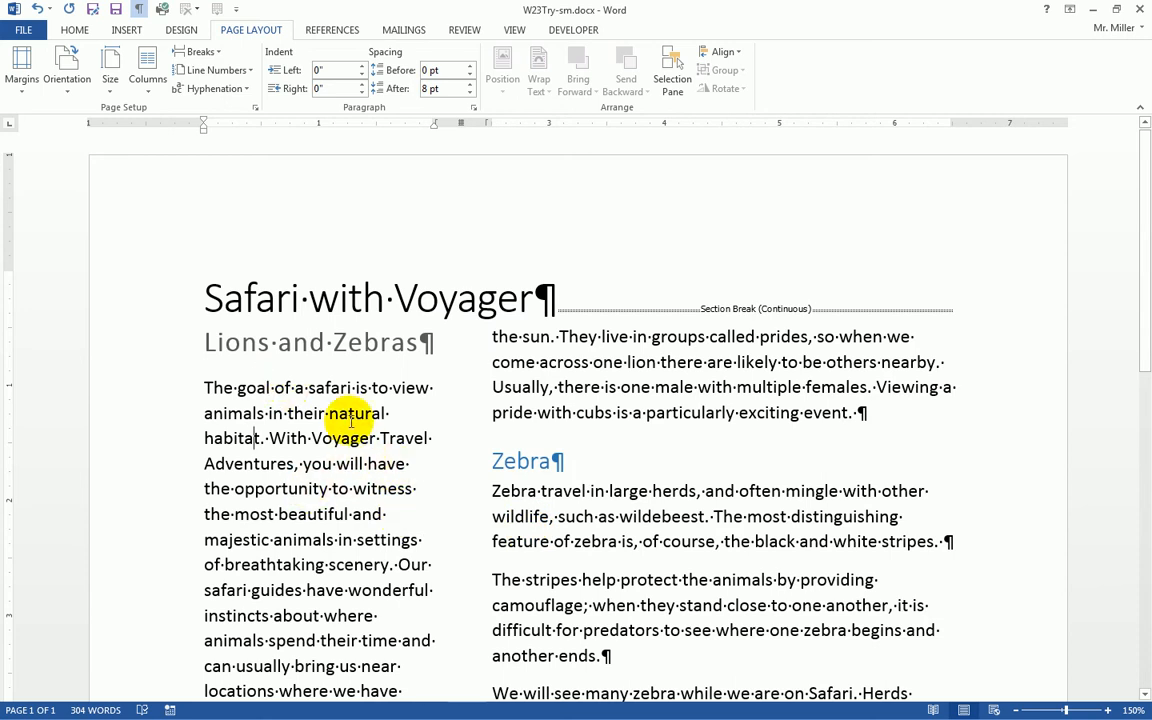
Examine how the text flows through the narrow first column and the wide second column down the page.
{"action": "scroll", "coordinate": [296, 386], "scroll_direction": "down", "scroll_amount": 5}
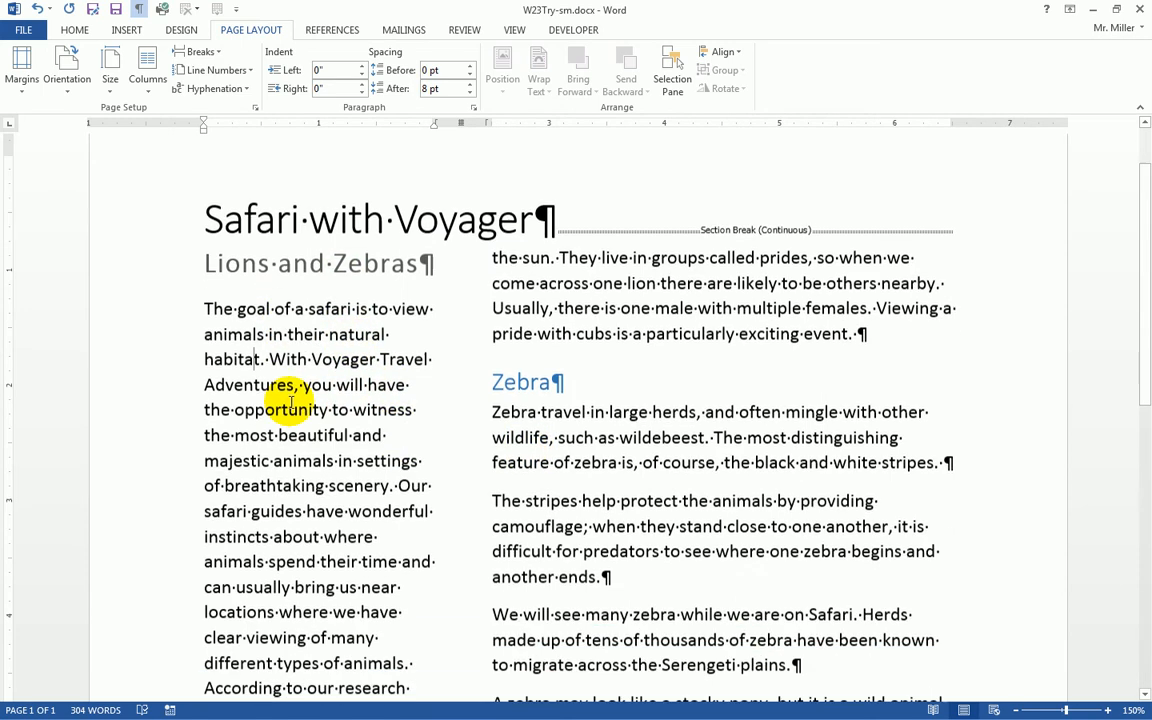
{"action": "scroll", "coordinate": [290, 455], "scroll_direction": "down", "scroll_amount": 4}
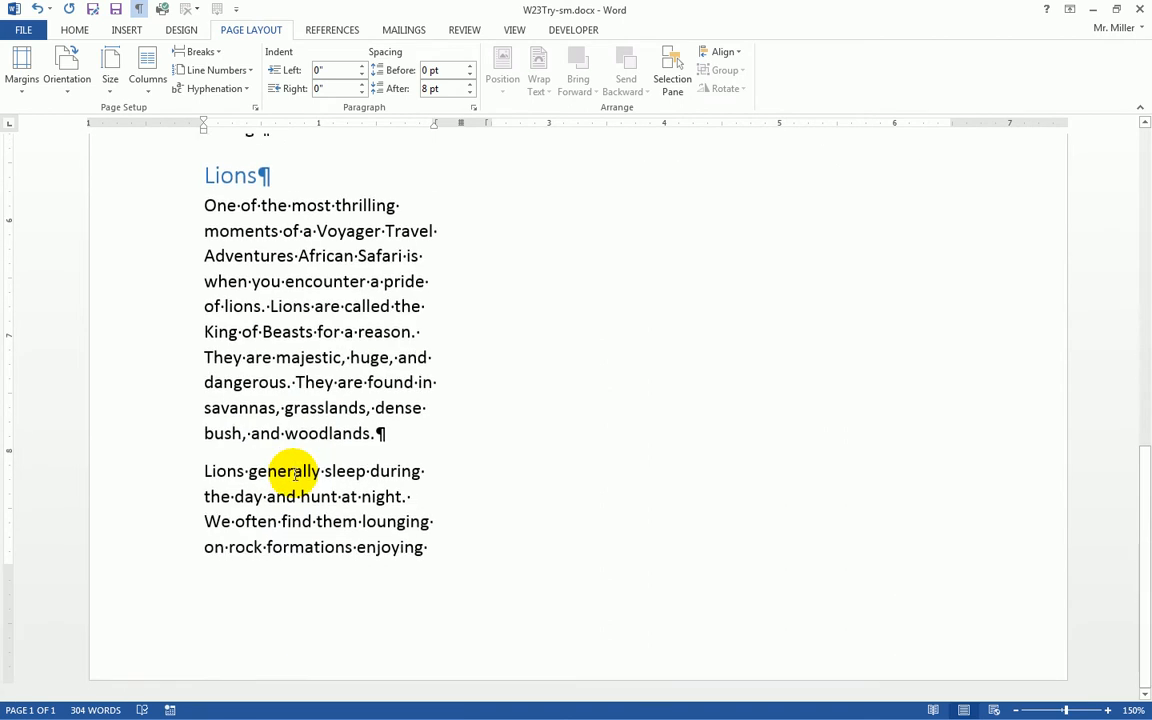
{"action": "scroll", "coordinate": [291, 470], "scroll_direction": "up", "scroll_amount": 5}
{"action": "scroll", "coordinate": [310, 480], "scroll_direction": "up", "scroll_amount": 4}
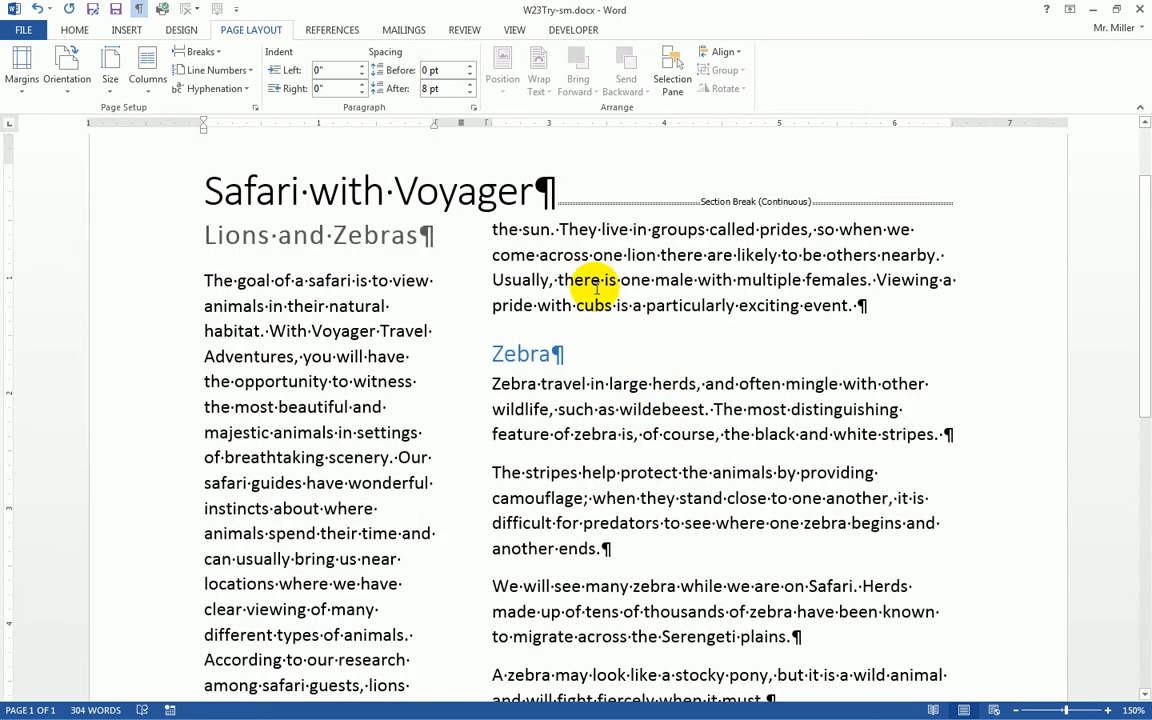
{"action": "scroll", "coordinate": [619, 406], "scroll_direction": "down", "scroll_amount": 1}
{"action": "scroll", "coordinate": [619, 406], "scroll_direction": "down", "scroll_amount": 4}
{"action": "scroll", "coordinate": [615, 407], "scroll_direction": "down", "scroll_amount": 4}
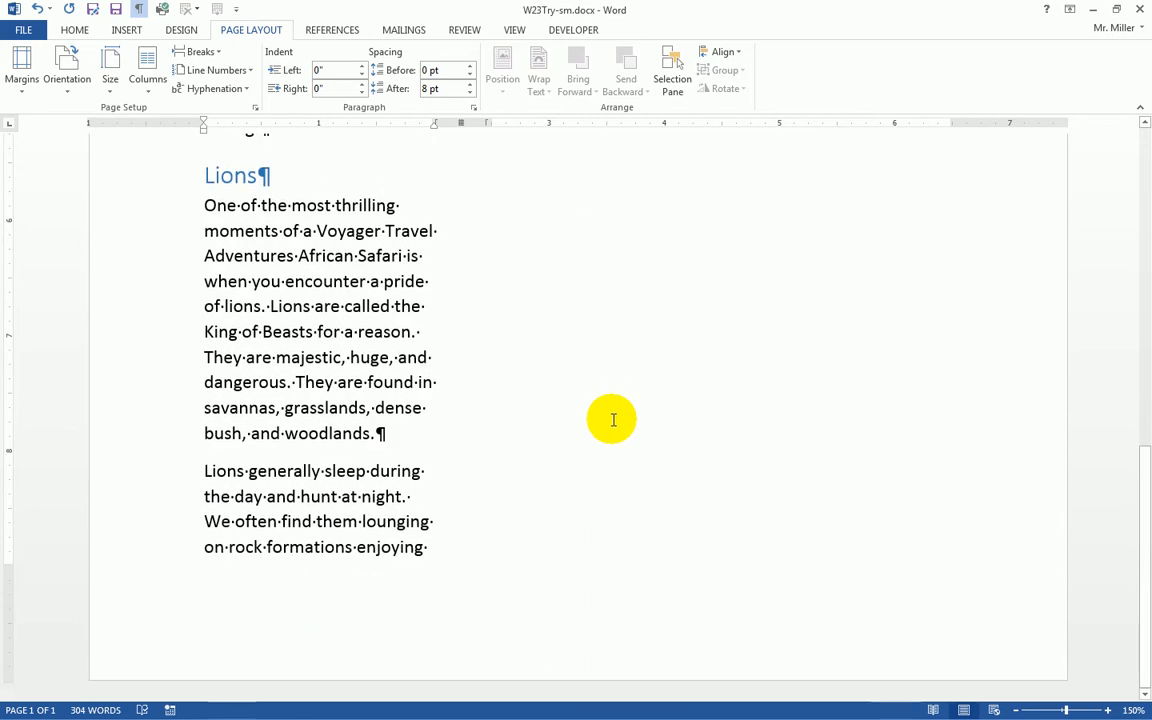
{"action": "scroll", "coordinate": [613, 420], "scroll_direction": "up", "scroll_amount": 5}
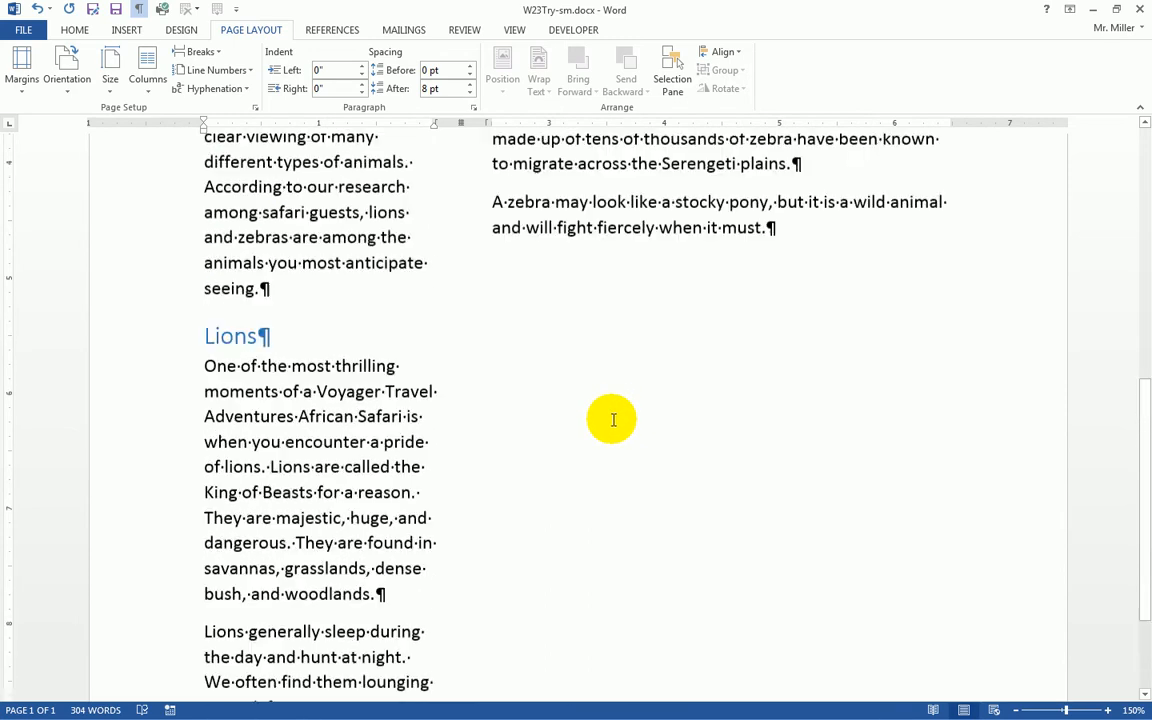
{"action": "scroll", "coordinate": [619, 420], "scroll_direction": "up", "scroll_amount": 5}
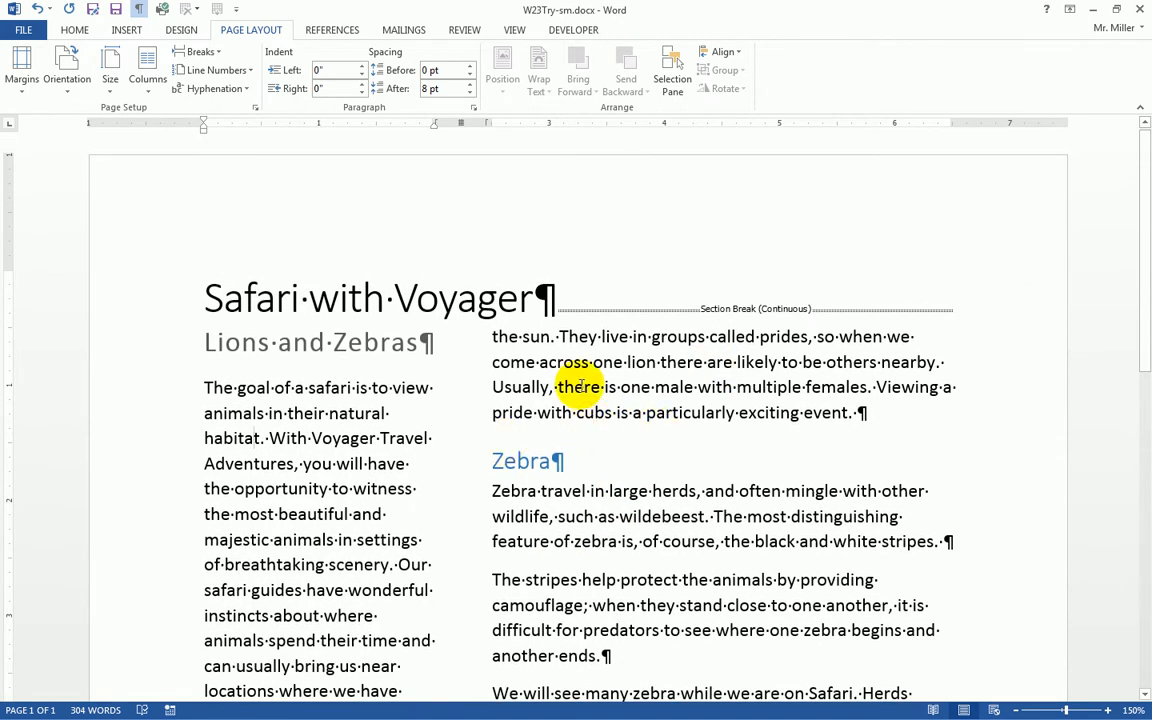
Format the section below the title as two equal-width columns with a line between them, applied to this section.
{"action": "left_click", "coordinate": [587, 390]}
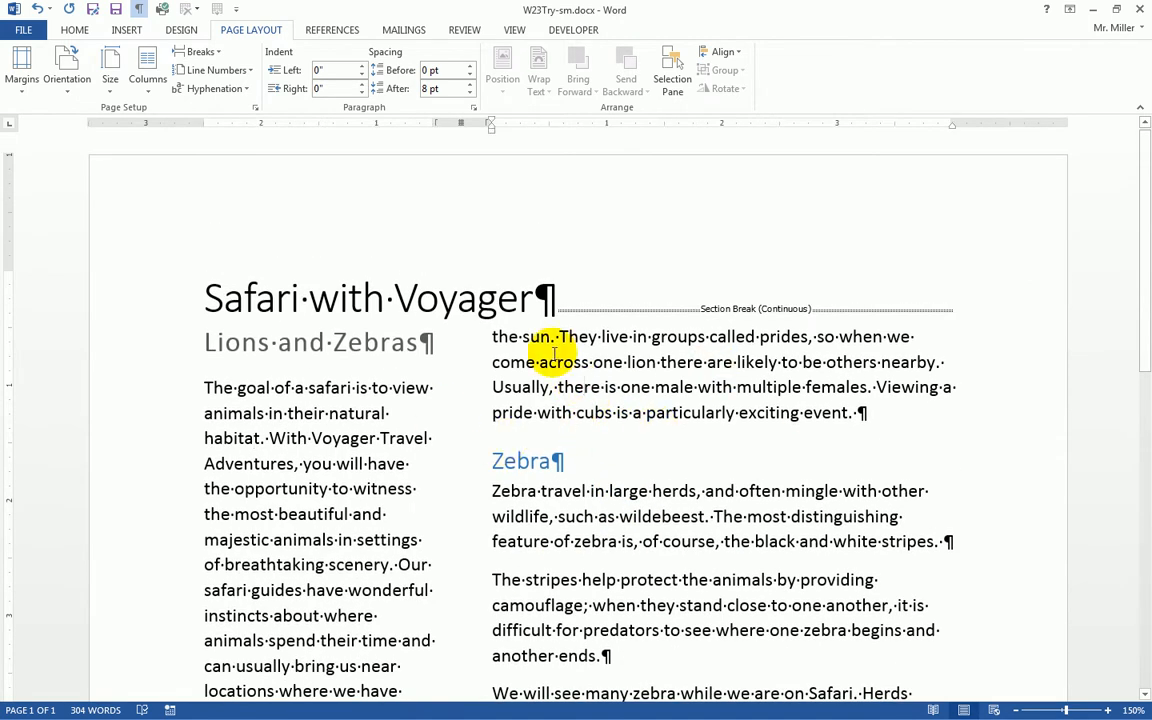
{"action": "left_click", "coordinate": [147, 75]}
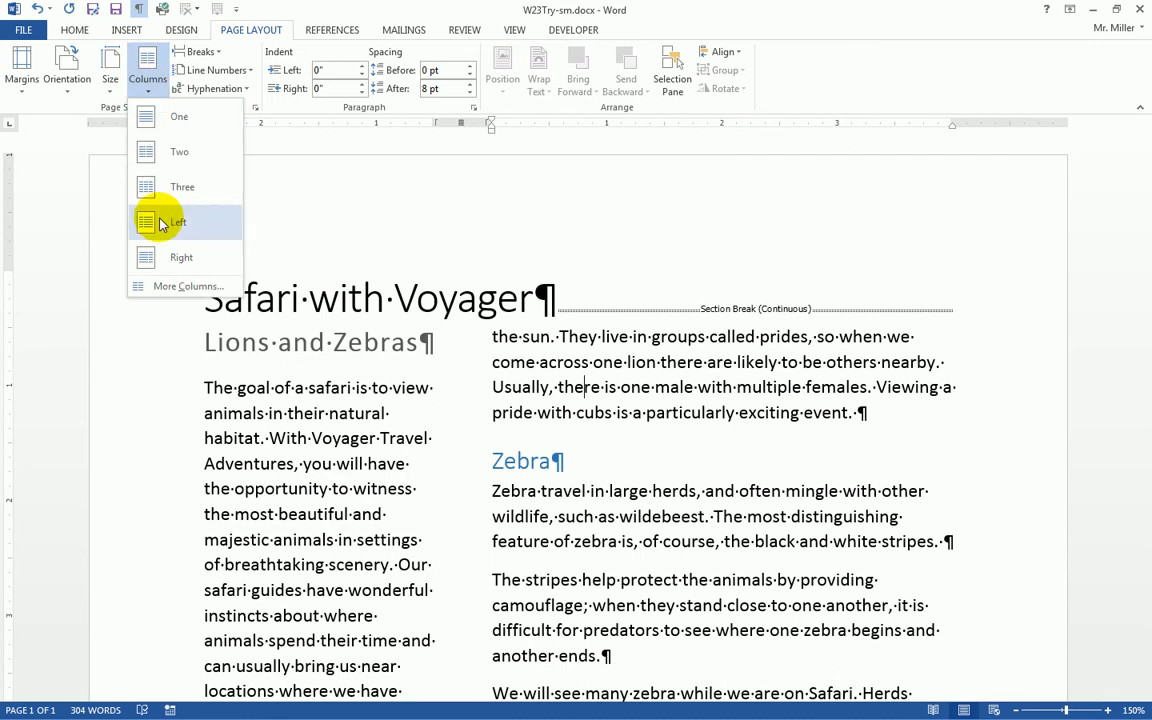
{"action": "left_click", "coordinate": [160, 286]}
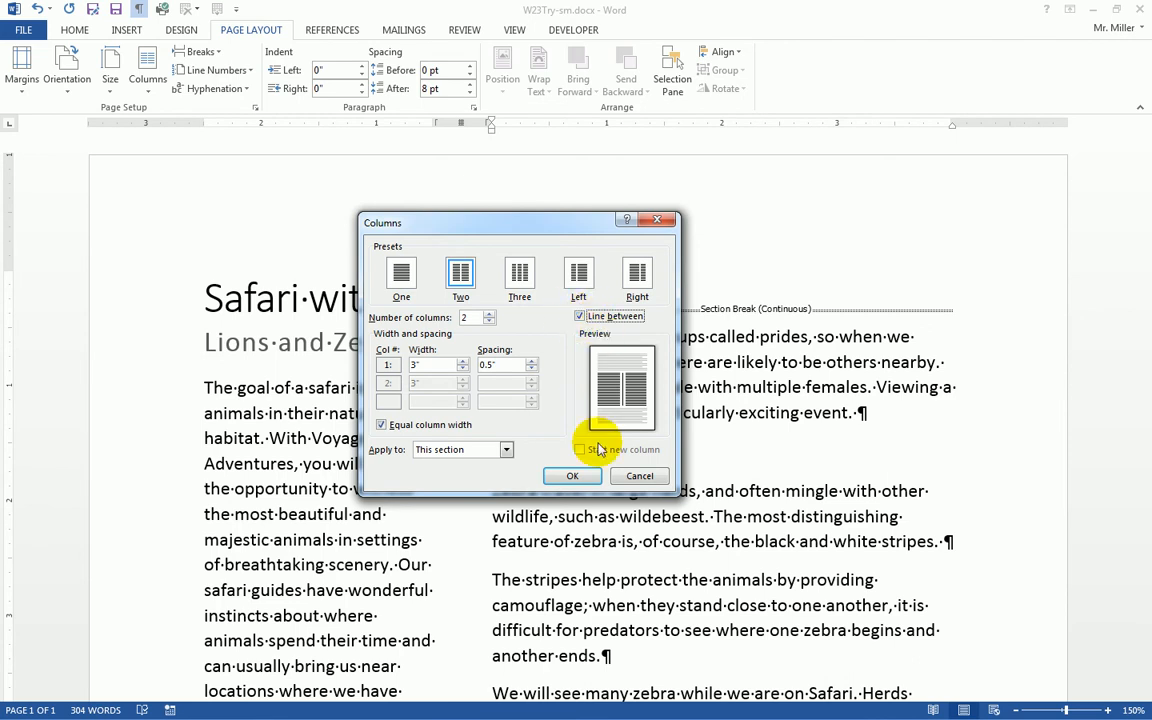
{"action": "left_click", "coordinate": [572, 477]}
Examine the dividing line and where the Lions and Zebra text falls in the two columns.
{"action": "scroll", "coordinate": [569, 498], "scroll_direction": "up", "scroll_amount": 5}
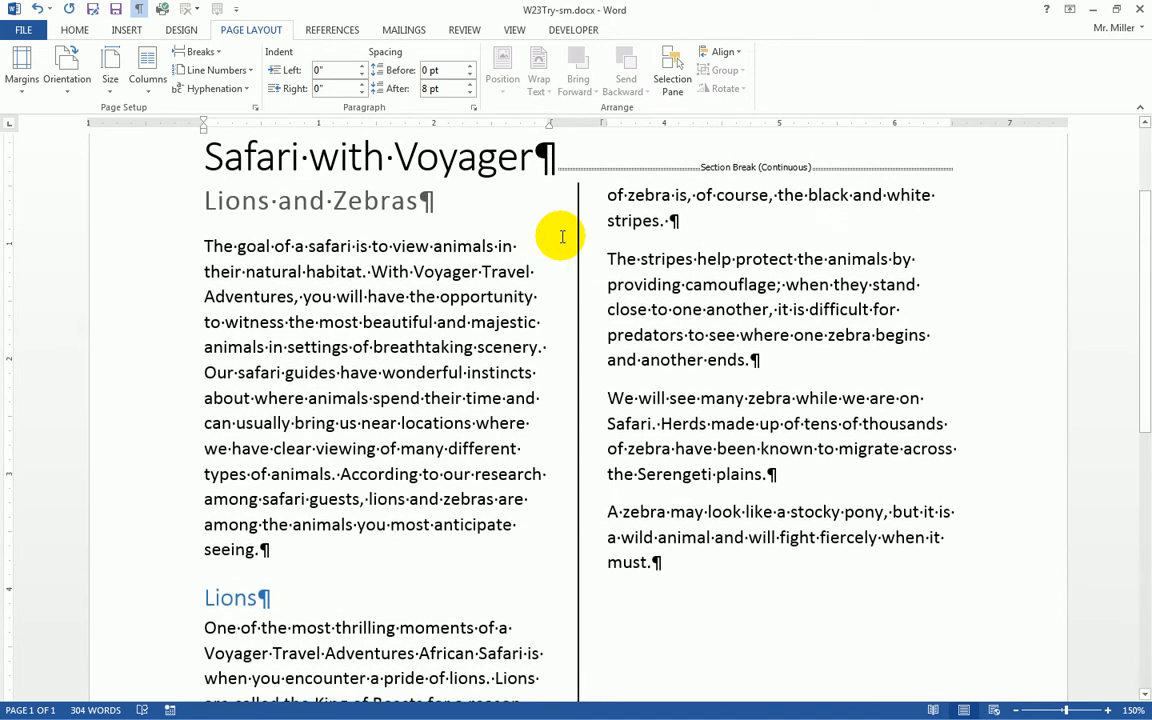
{"action": "scroll", "coordinate": [581, 530], "scroll_direction": "down", "scroll_amount": 6}
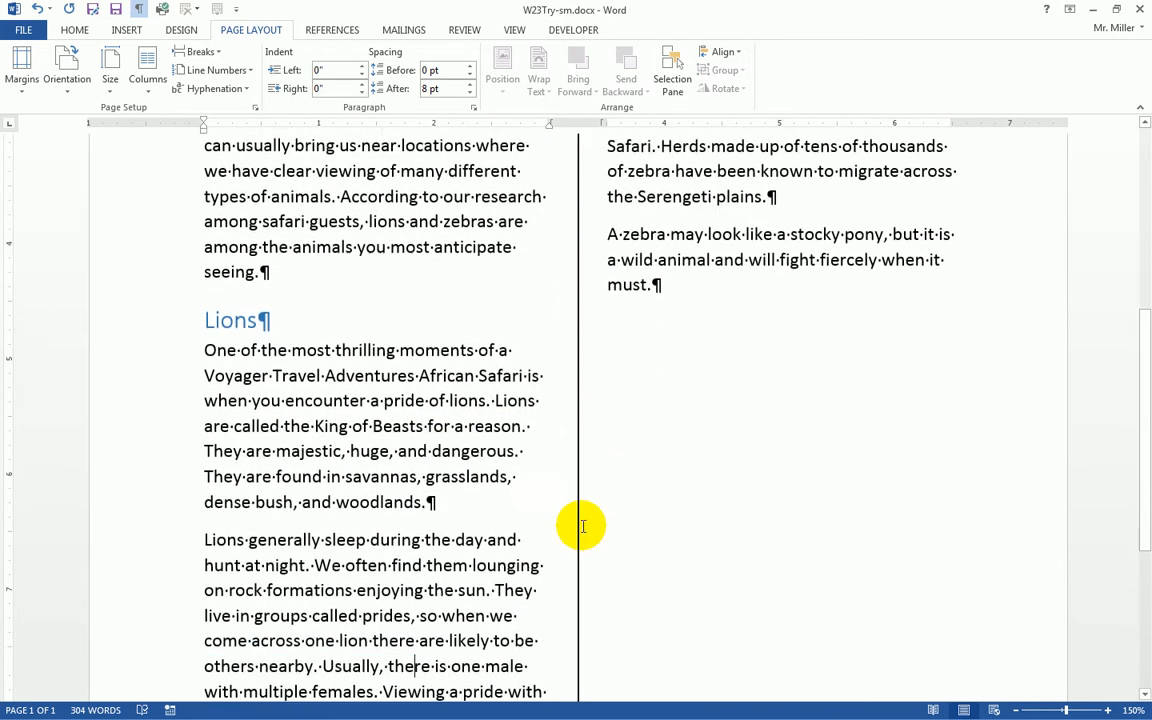
{"action": "scroll", "coordinate": [580, 522], "scroll_direction": "down", "scroll_amount": 1}
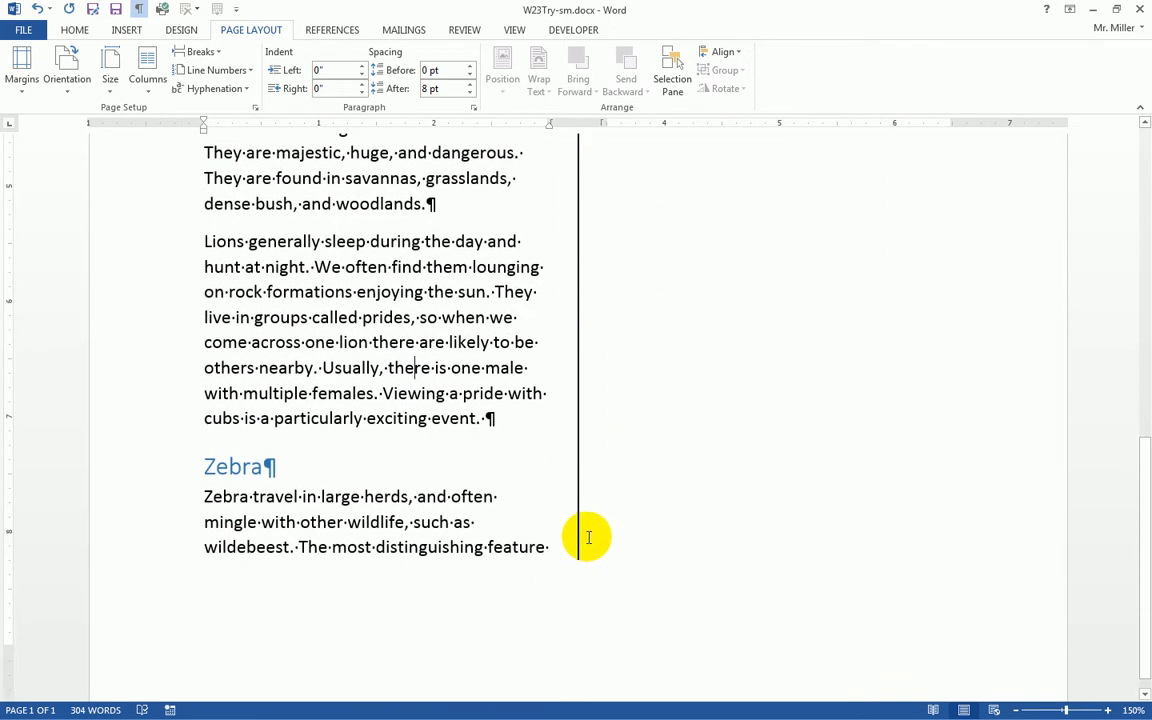
{"action": "scroll", "coordinate": [588, 537], "scroll_direction": "up", "scroll_amount": 8}
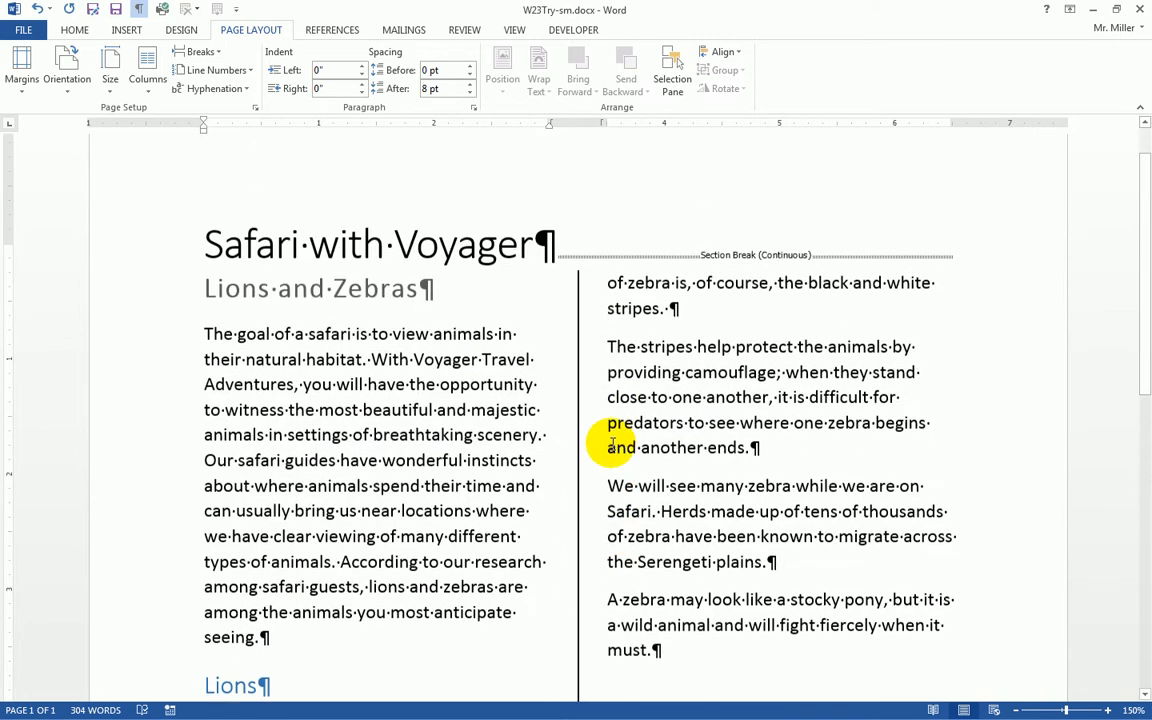
{"action": "scroll", "coordinate": [560, 527], "scroll_direction": "down", "scroll_amount": 2}
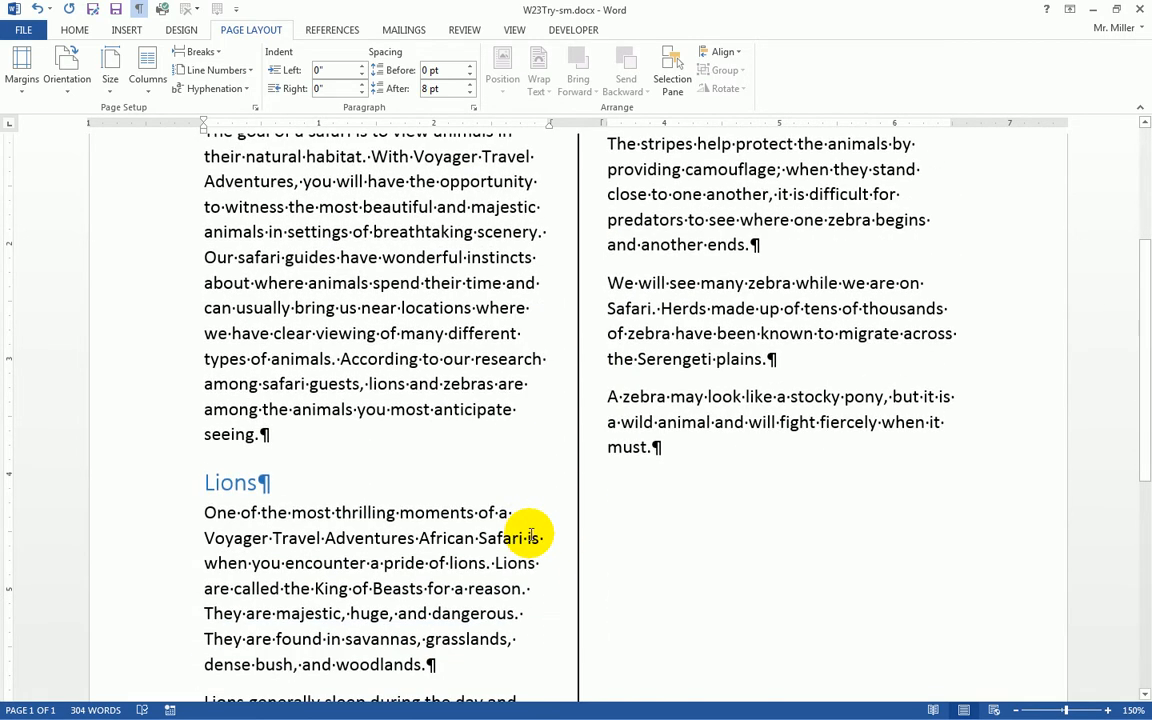
{"action": "scroll", "coordinate": [522, 538], "scroll_direction": "down", "scroll_amount": 3}
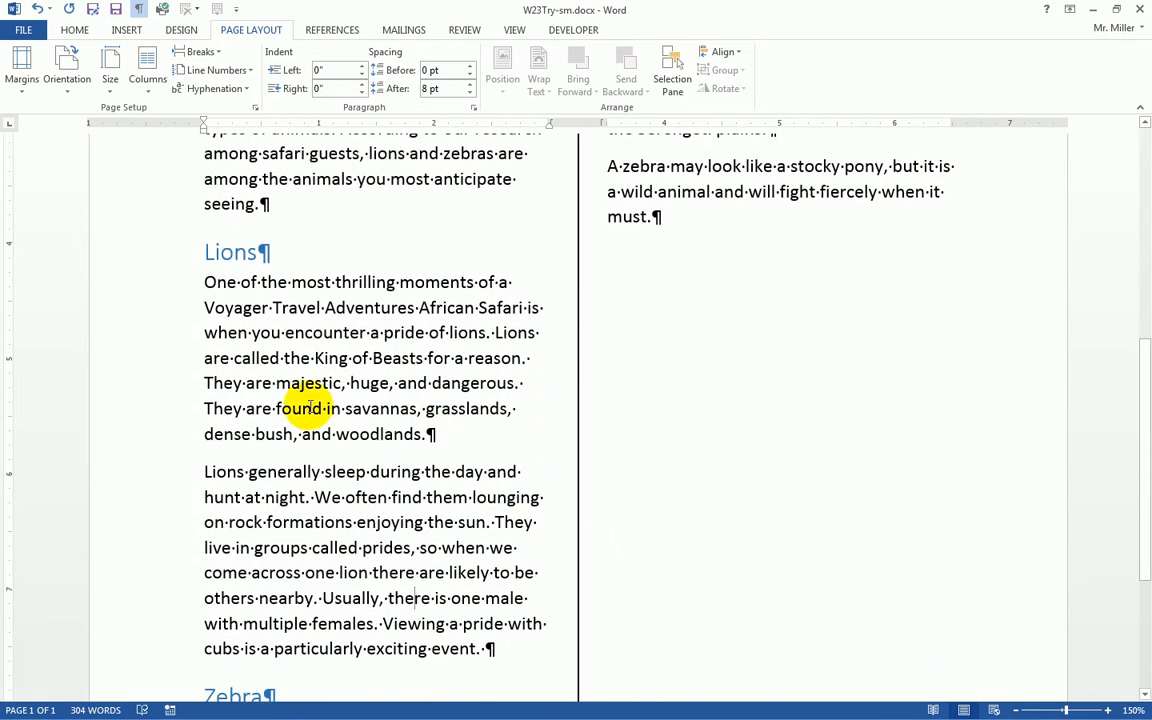
{"action": "scroll", "coordinate": [810, 416], "scroll_direction": "up", "scroll_amount": 4}
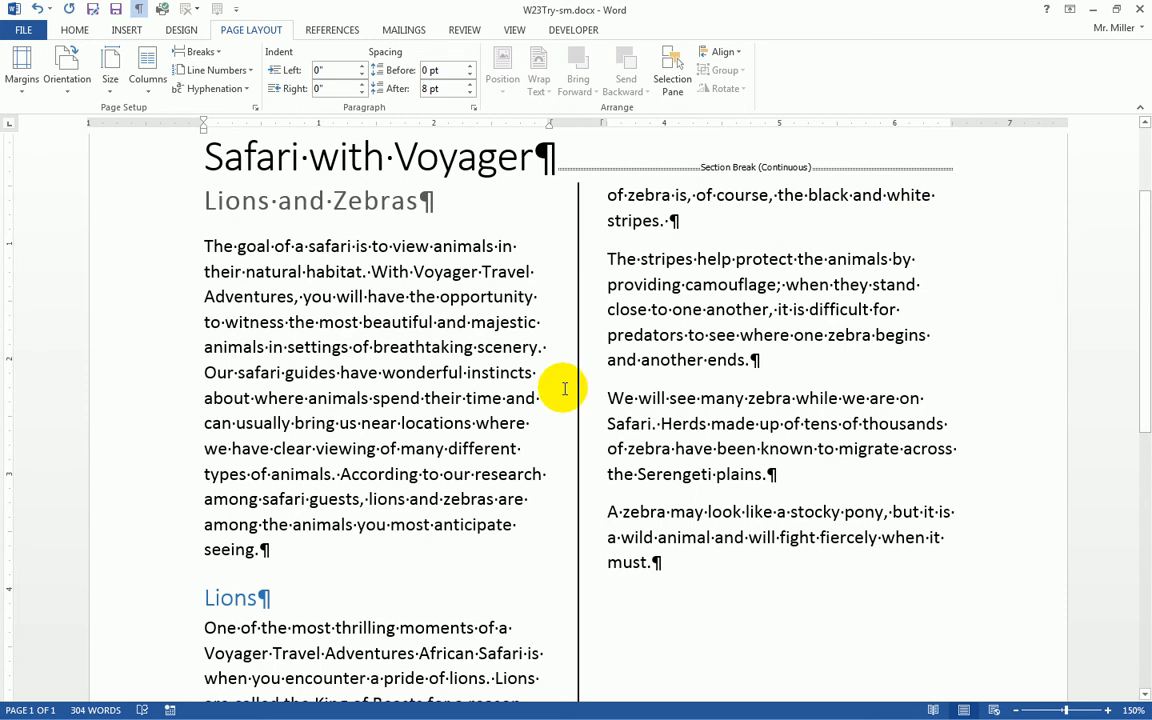
{"action": "scroll", "coordinate": [520, 383], "scroll_direction": "down", "scroll_amount": 7}
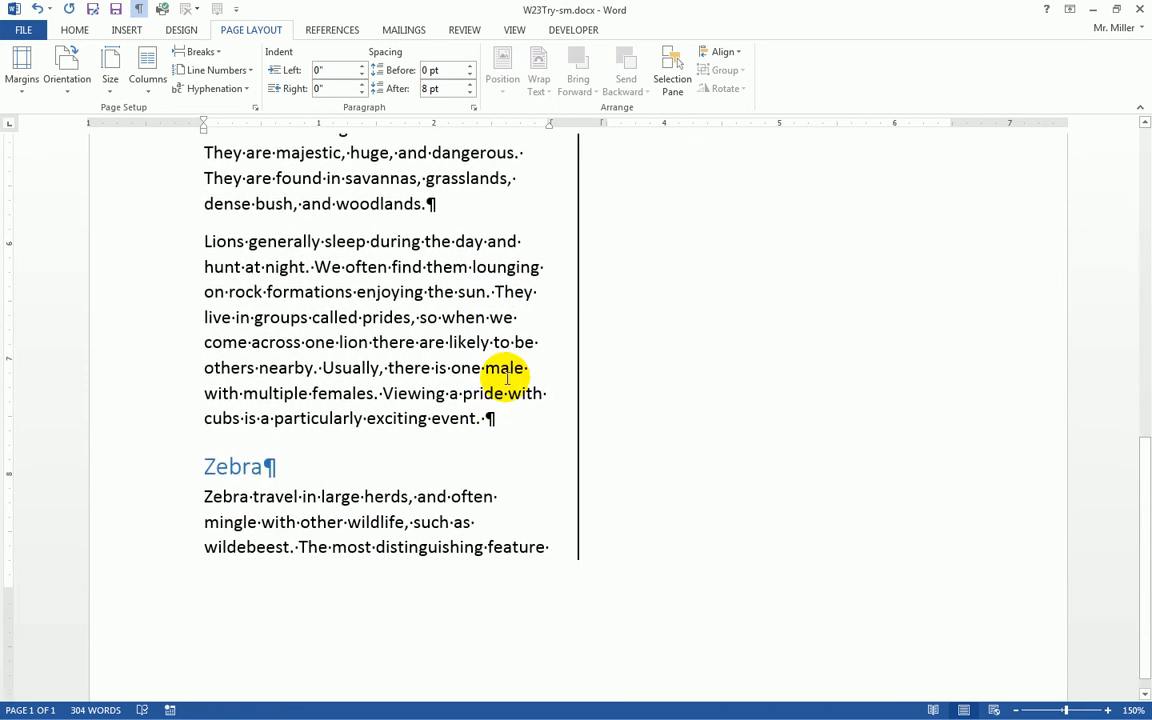
{"action": "scroll", "coordinate": [753, 507], "scroll_direction": "up", "scroll_amount": 5}
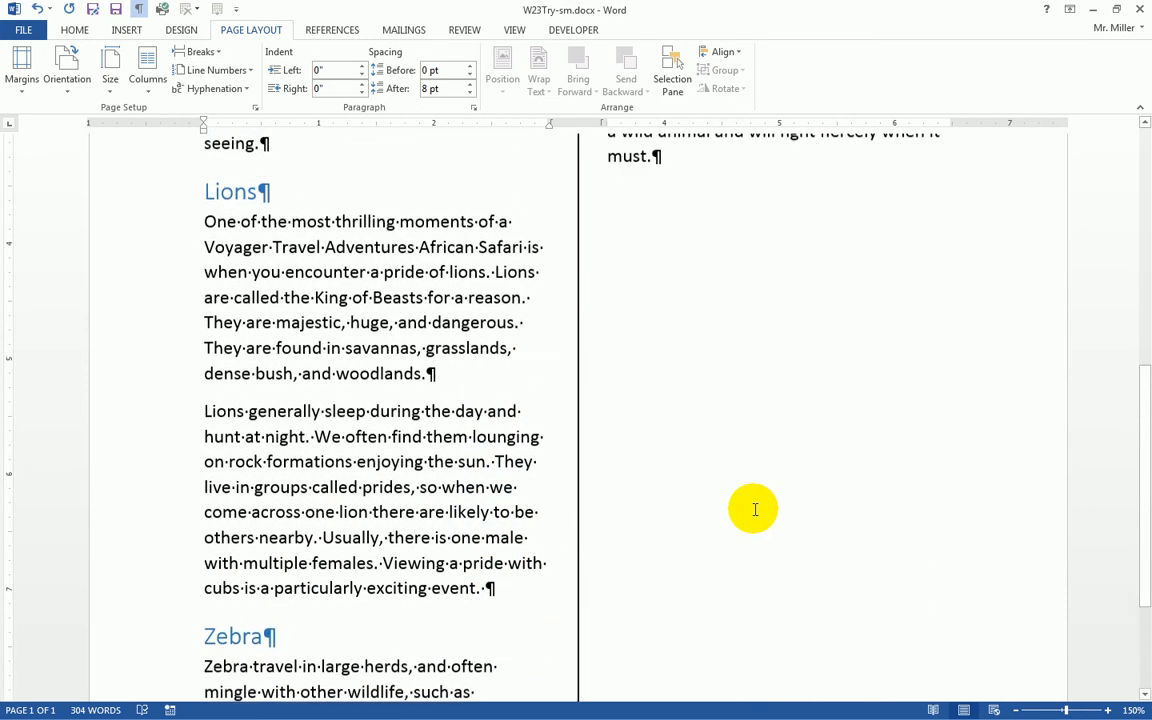
{"action": "scroll", "coordinate": [789, 409], "scroll_direction": "down", "scroll_amount": 2}
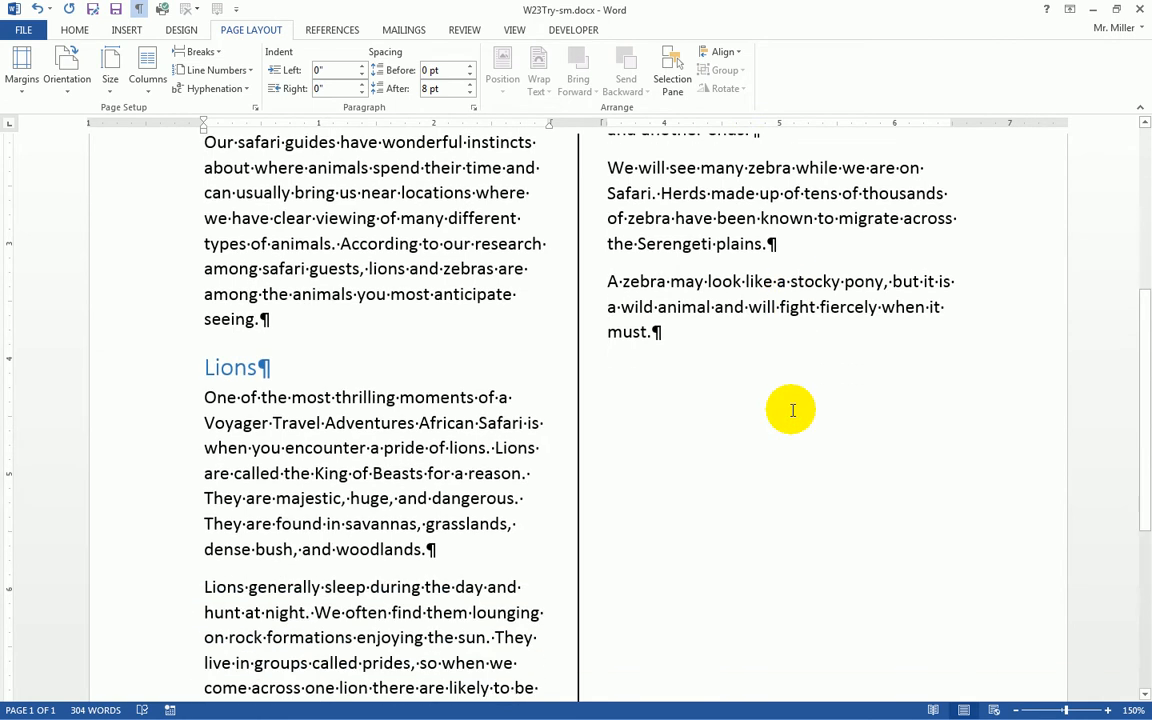
{"action": "scroll", "coordinate": [795, 395], "scroll_direction": "up", "scroll_amount": 4}
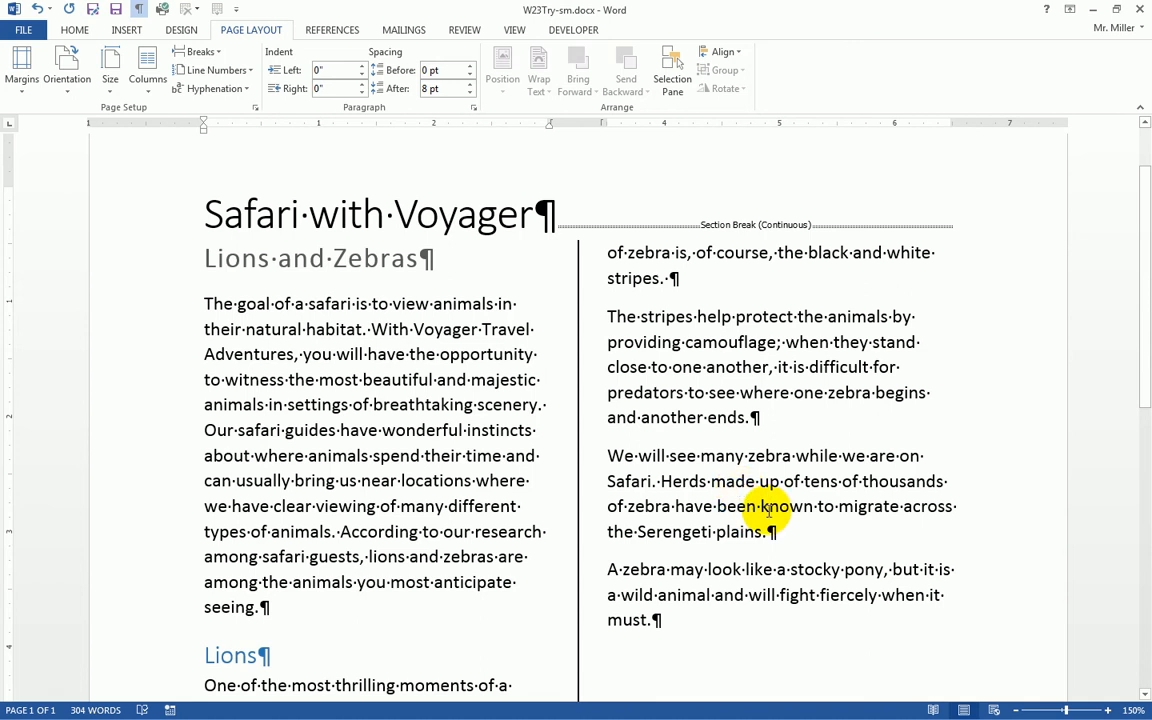
{"action": "scroll", "coordinate": [760, 509], "scroll_direction": "down", "scroll_amount": 6}
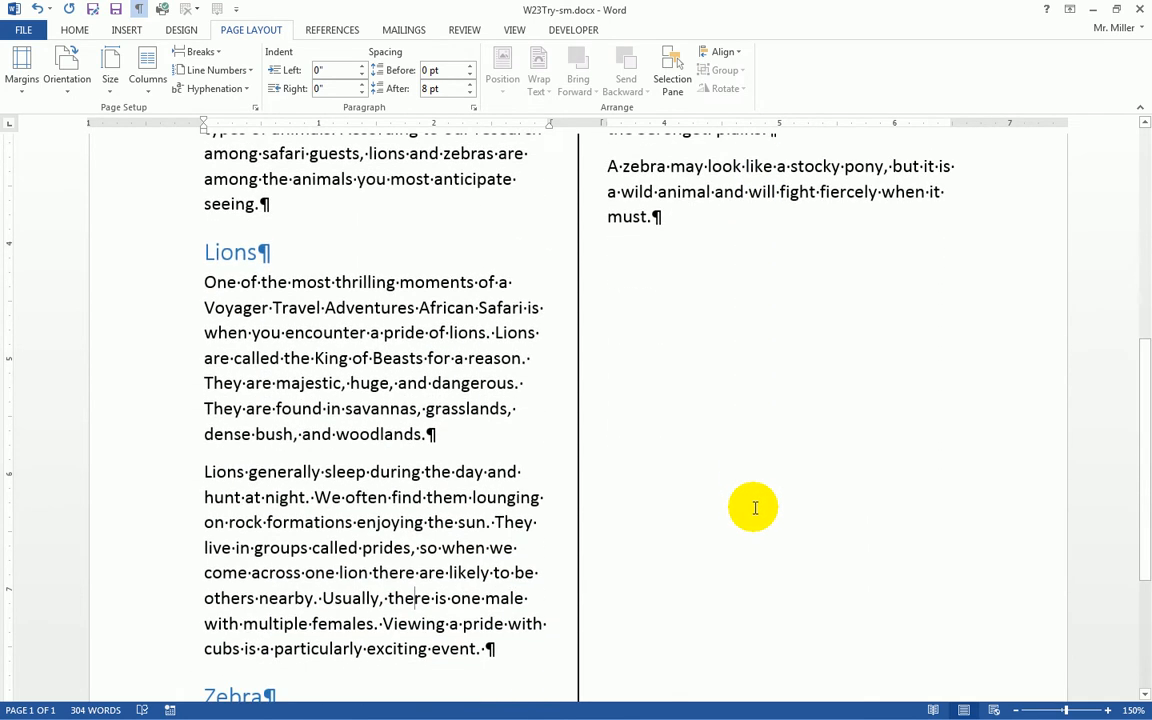
Insert a column break before the "Zebra" heading so it starts the second column.
{"action": "scroll", "coordinate": [754, 509], "scroll_direction": "down", "scroll_amount": 2}
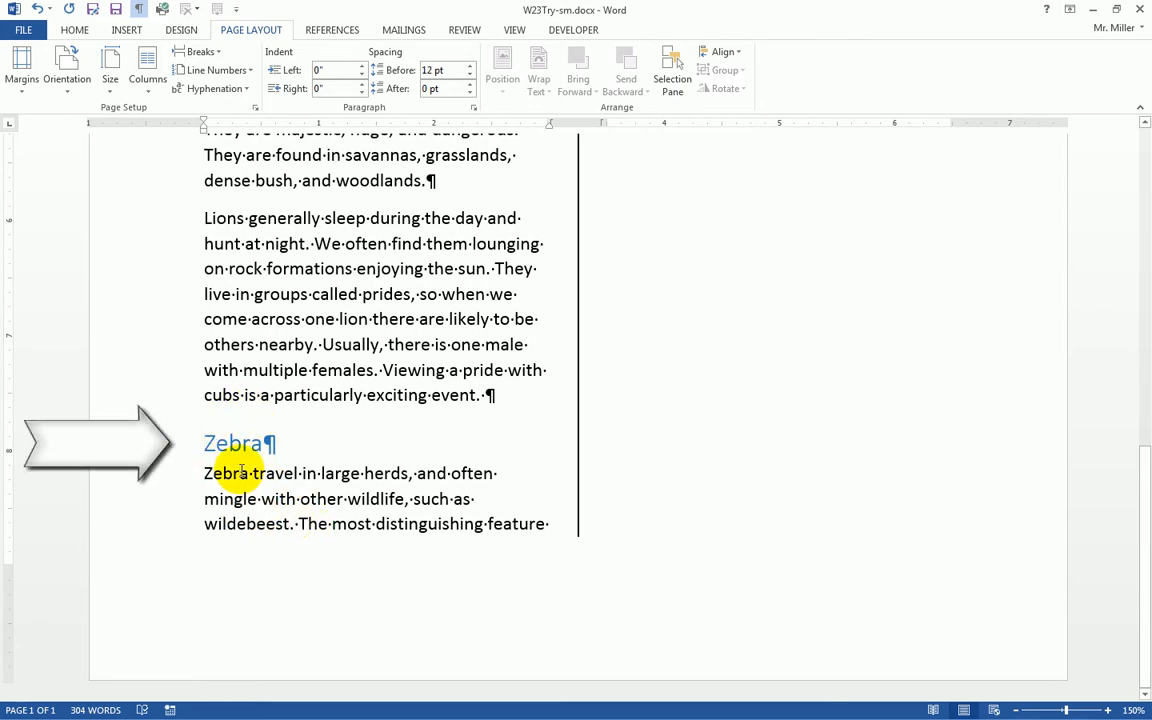
{"action": "left_click", "coordinate": [205, 443]}
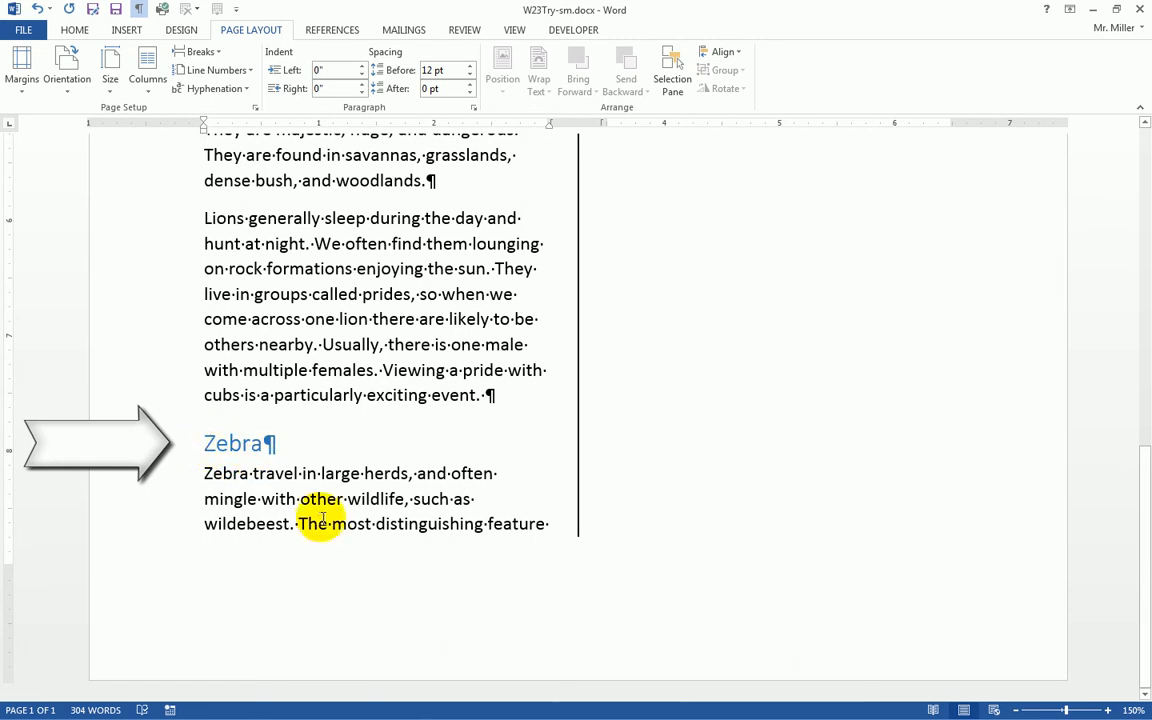
{"action": "scroll", "coordinate": [330, 500], "scroll_direction": "up", "scroll_amount": 1}
{"action": "scroll", "coordinate": [360, 490], "scroll_direction": "up", "scroll_amount": 2}
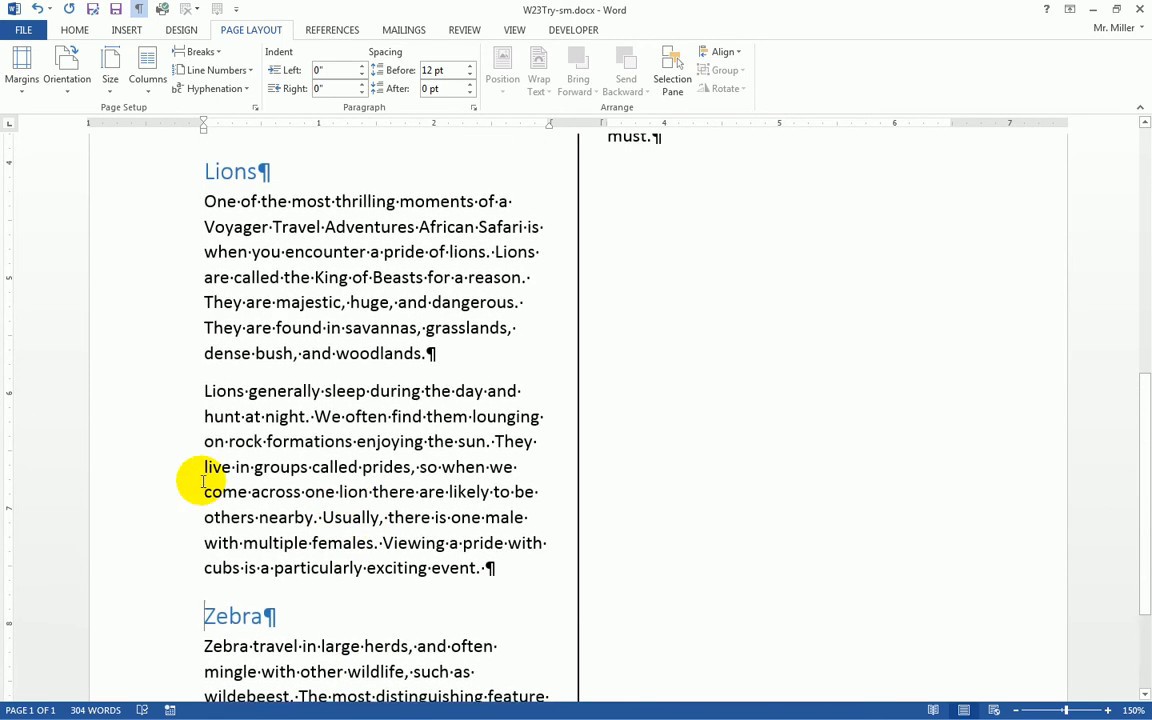
{"action": "scroll", "coordinate": [315, 515], "scroll_direction": "up", "scroll_amount": 3}
{"action": "scroll", "coordinate": [318, 515], "scroll_direction": "up", "scroll_amount": 4}
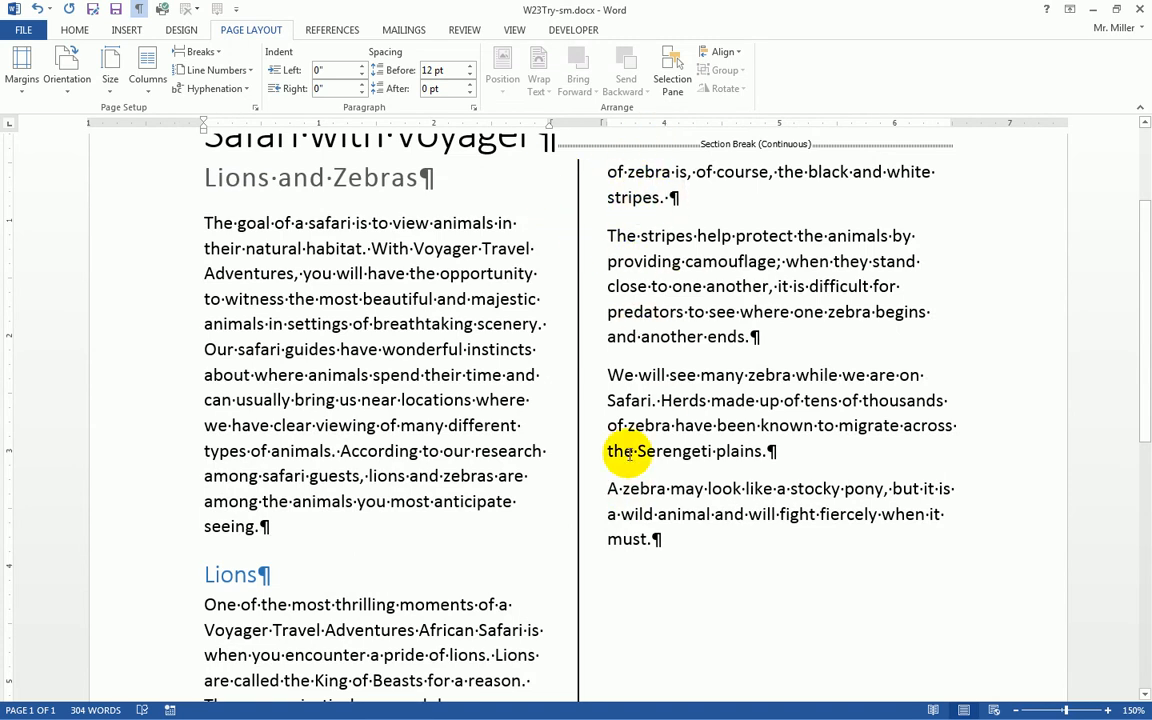
{"action": "scroll", "coordinate": [625, 455], "scroll_direction": "down", "scroll_amount": 7}
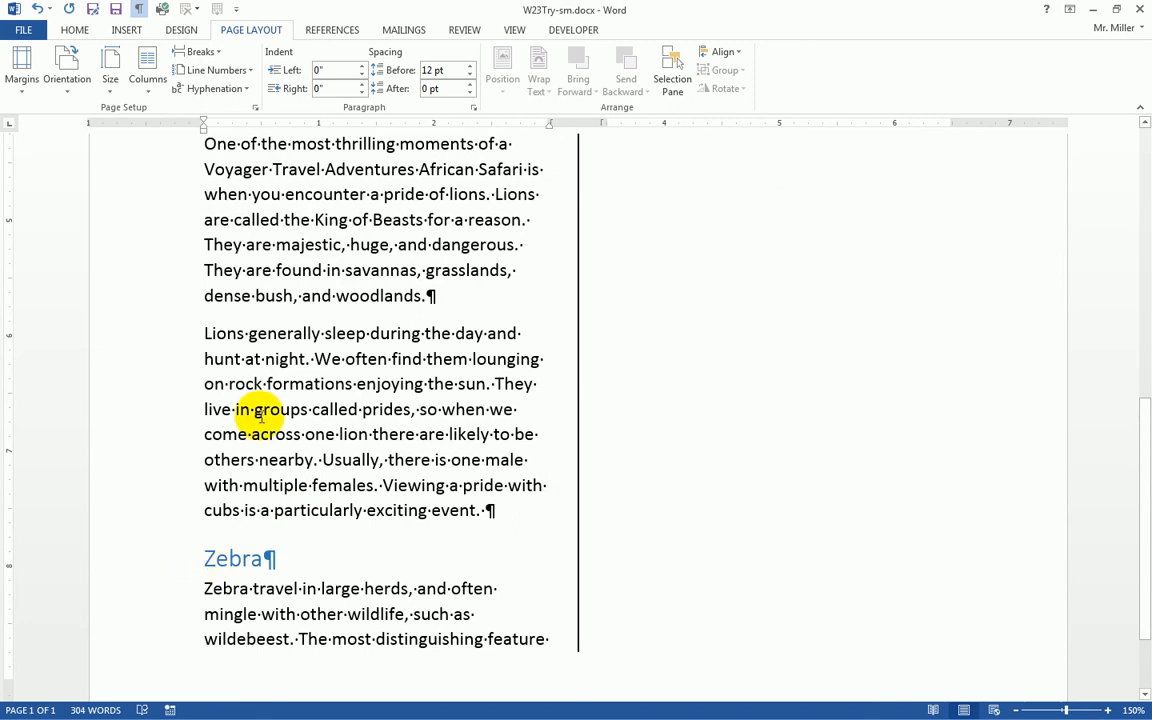
{"action": "left_click", "coordinate": [203, 52]}
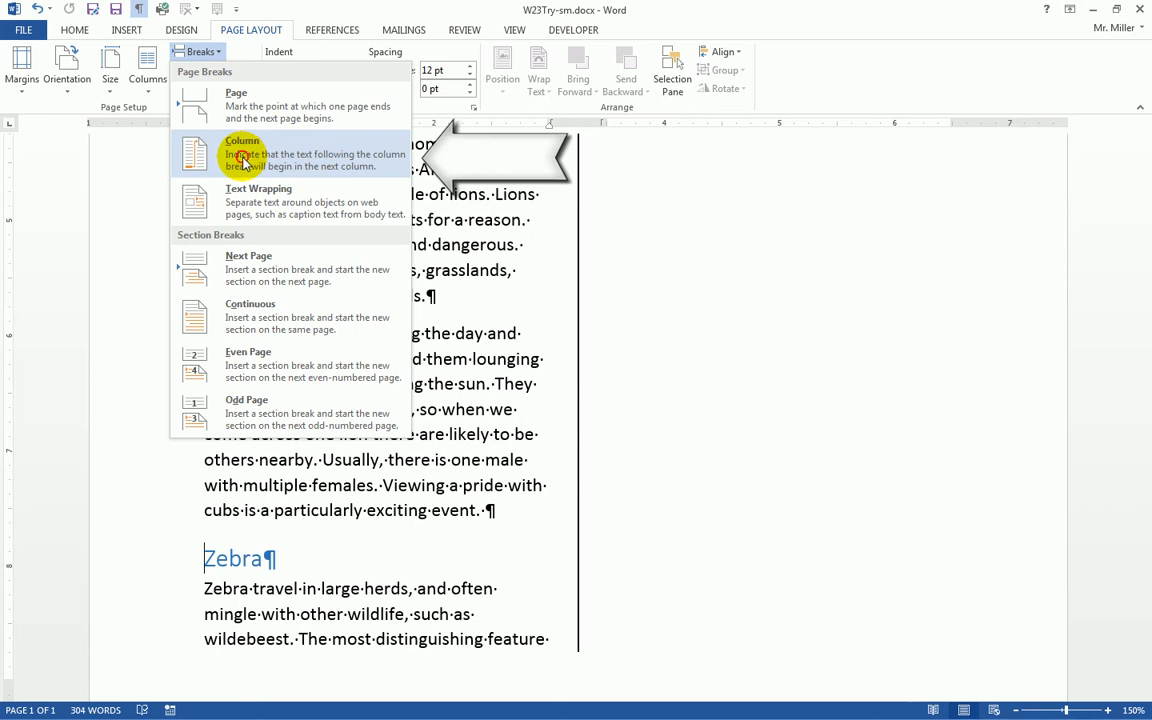
{"action": "left_click", "coordinate": [242, 162]}
{"action": "scroll", "coordinate": [296, 532], "scroll_direction": "up", "scroll_amount": 5}
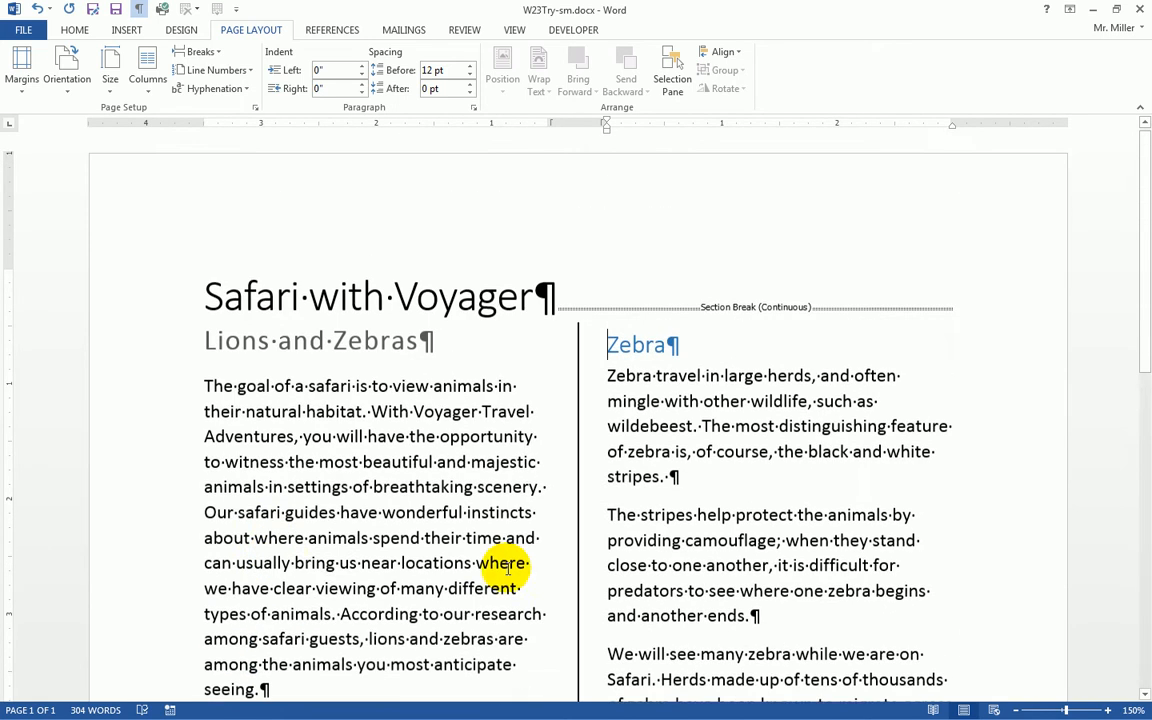
Examine how the Lions and Zebra columns line up at their tops and ends with the column break in place.
{"action": "left_click", "coordinate": [606, 350]}
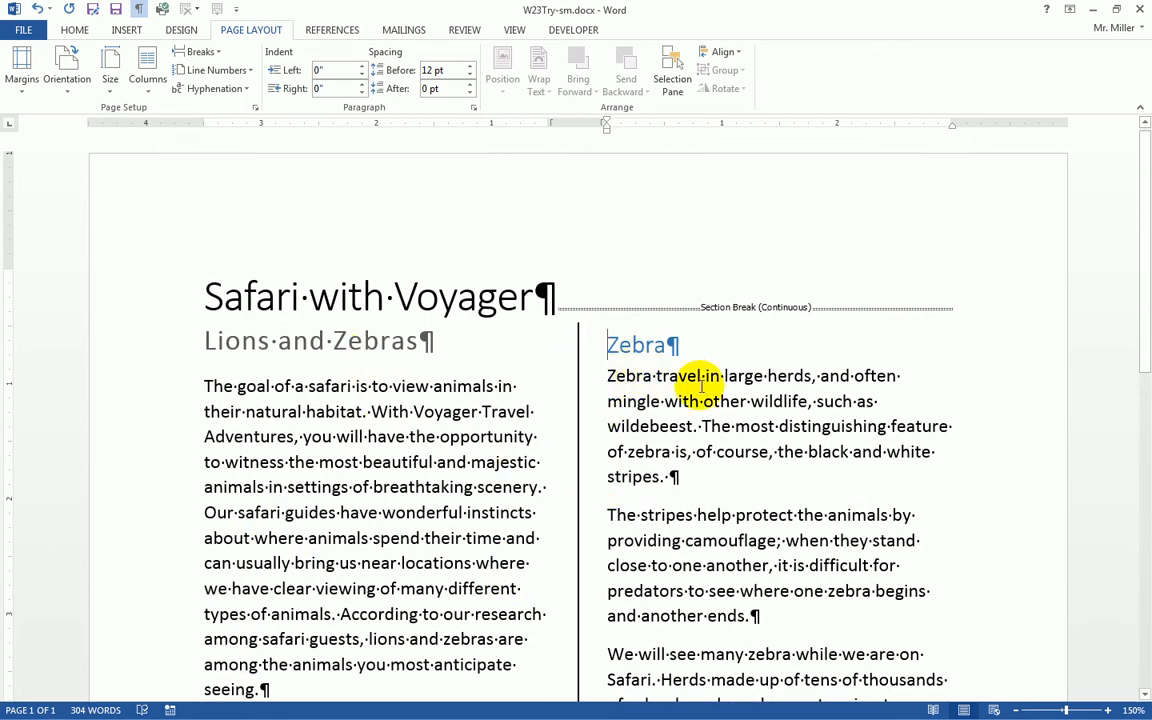
{"action": "scroll", "coordinate": [632, 352], "scroll_direction": "down", "scroll_amount": 6}
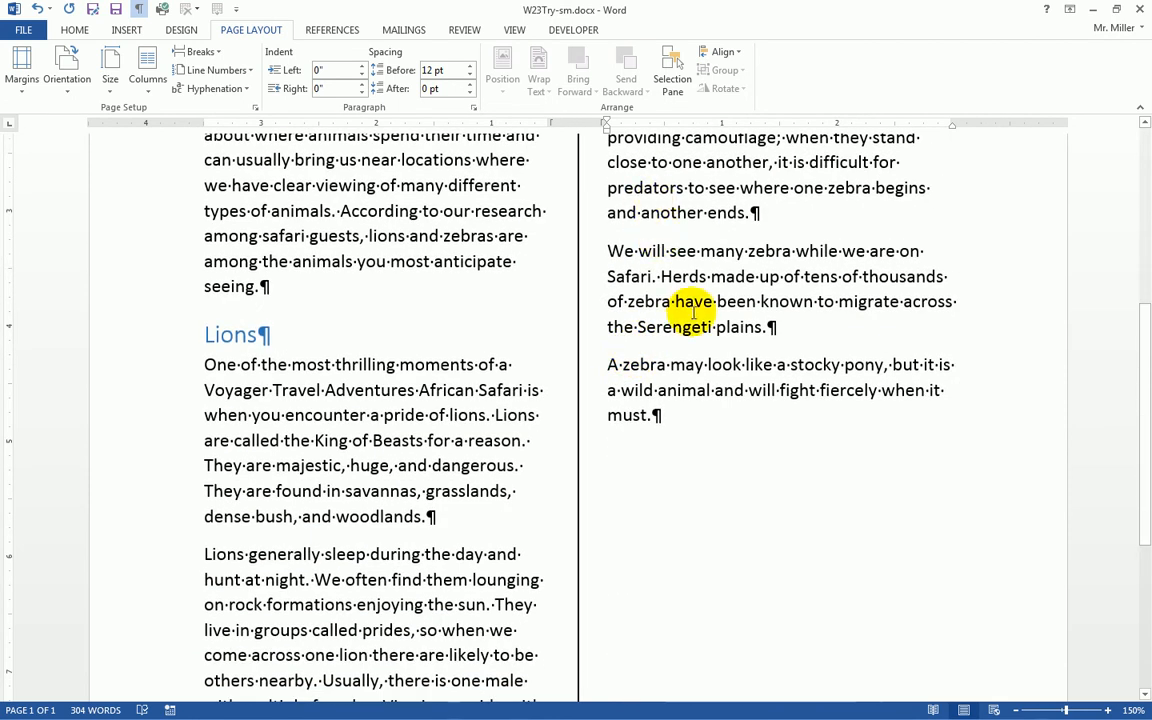
{"action": "scroll", "coordinate": [690, 312], "scroll_direction": "down", "scroll_amount": 3}
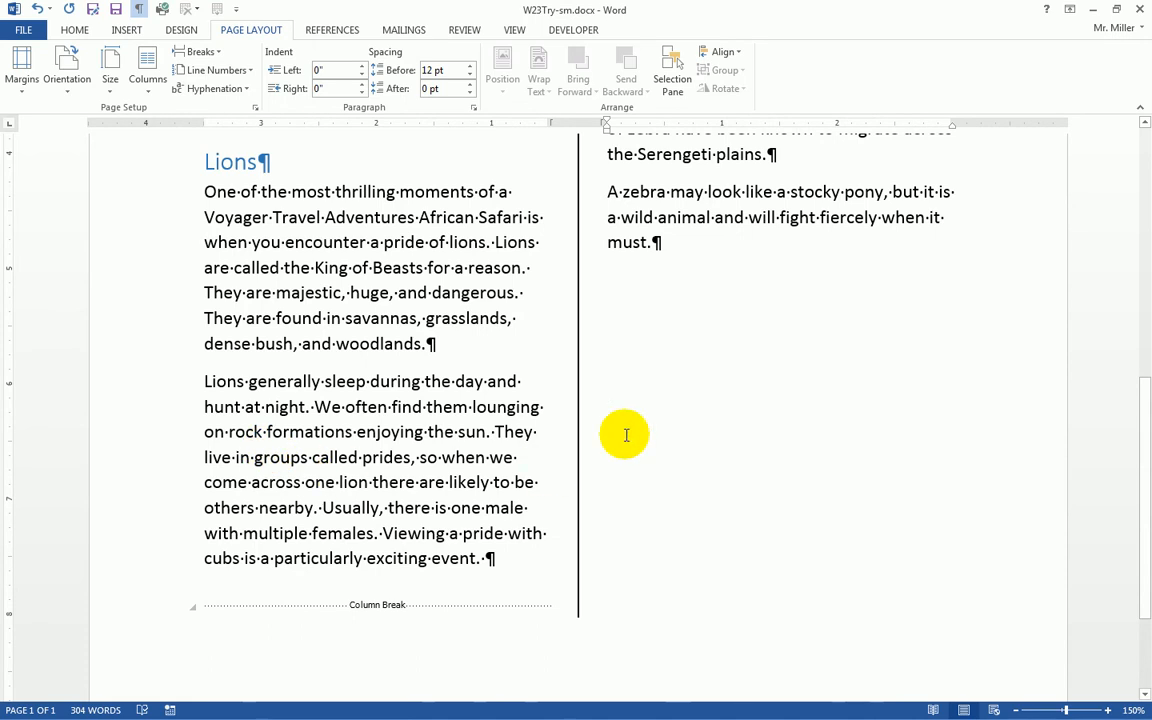
{"action": "scroll", "coordinate": [663, 424], "scroll_direction": "up", "scroll_amount": 7}
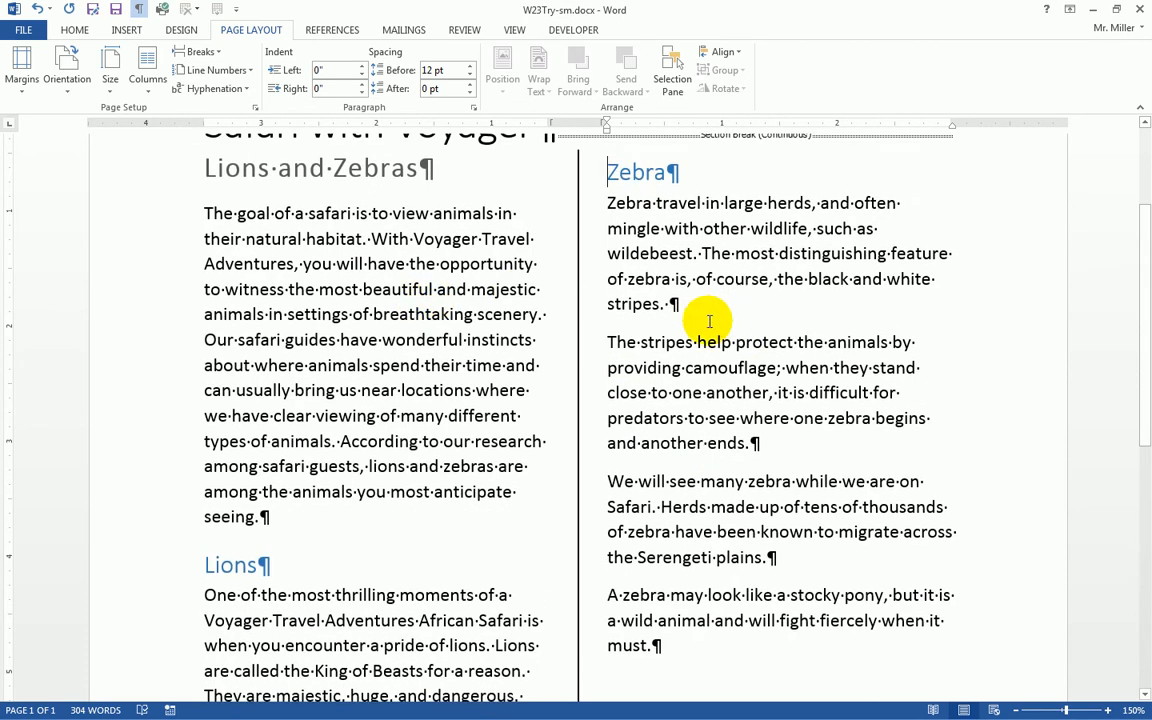
{"action": "scroll", "coordinate": [690, 430], "scroll_direction": "down", "scroll_amount": 6}
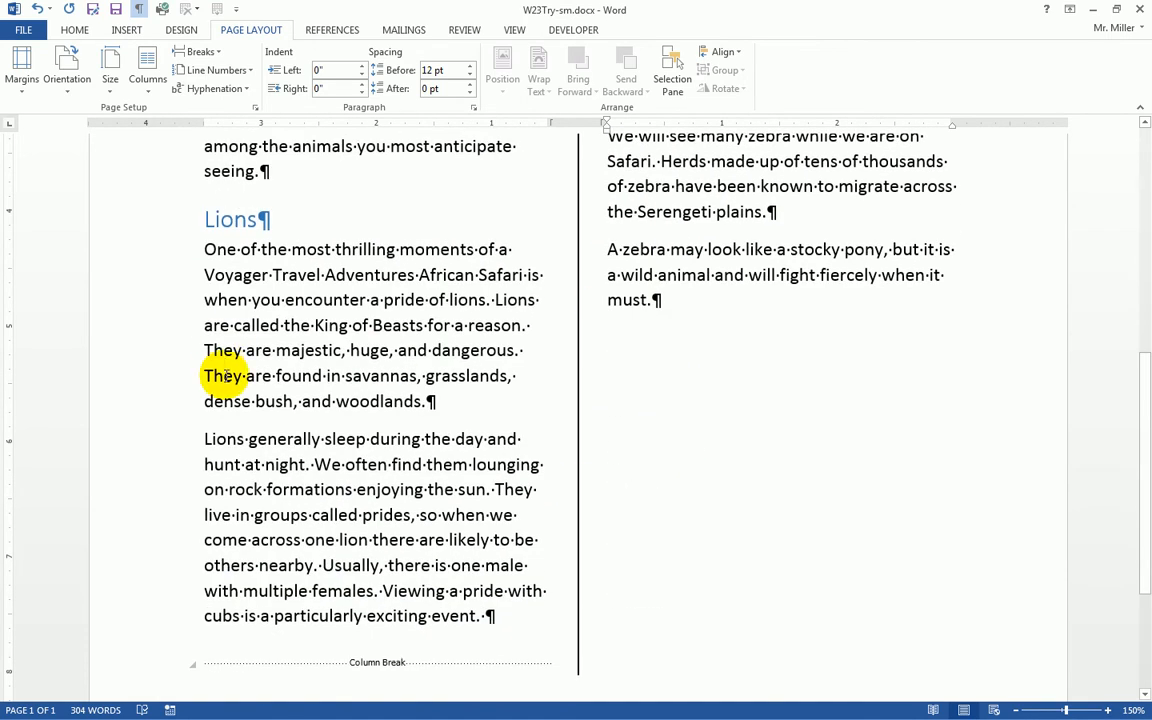
{"action": "scroll", "coordinate": [365, 456], "scroll_direction": "down", "scroll_amount": 3}
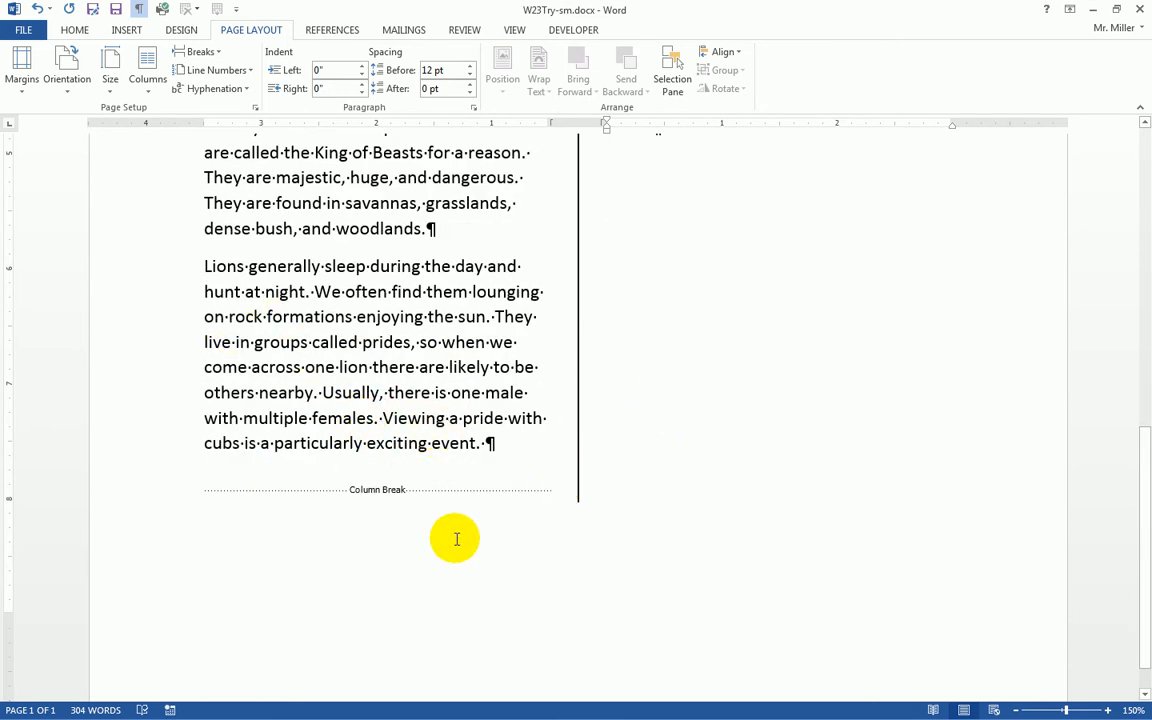
{"action": "scroll", "coordinate": [702, 435], "scroll_direction": "up", "scroll_amount": 4}
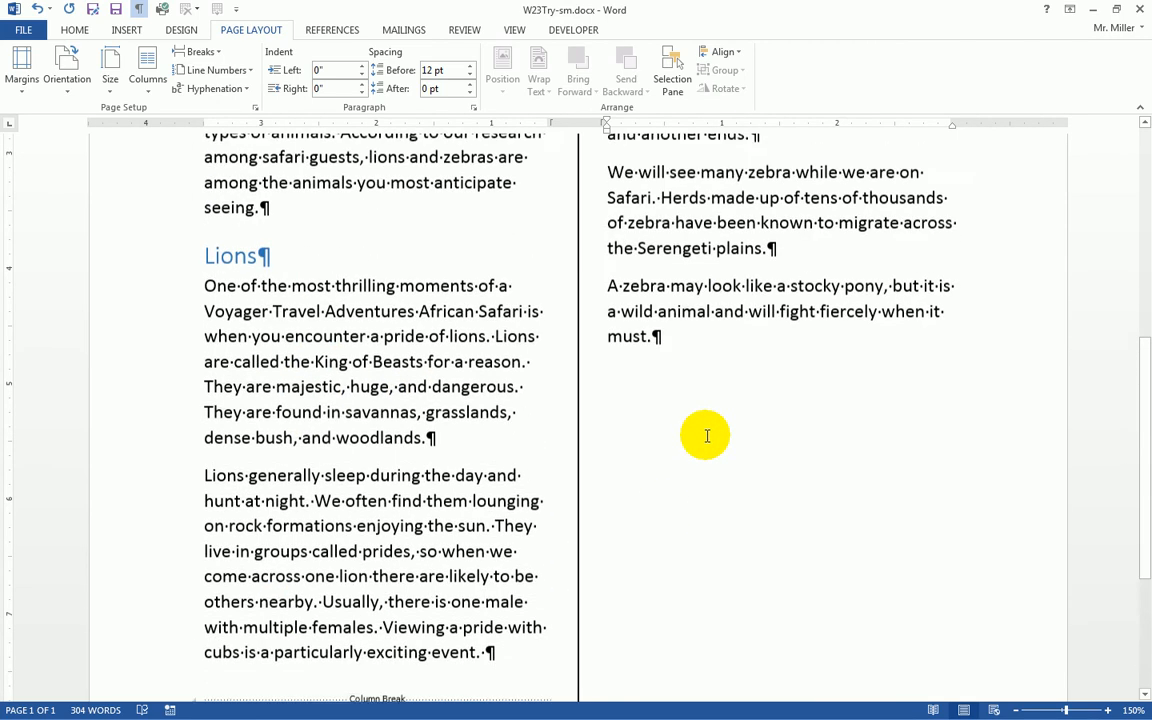
{"action": "scroll", "coordinate": [686, 452], "scroll_direction": "down", "scroll_amount": 3}
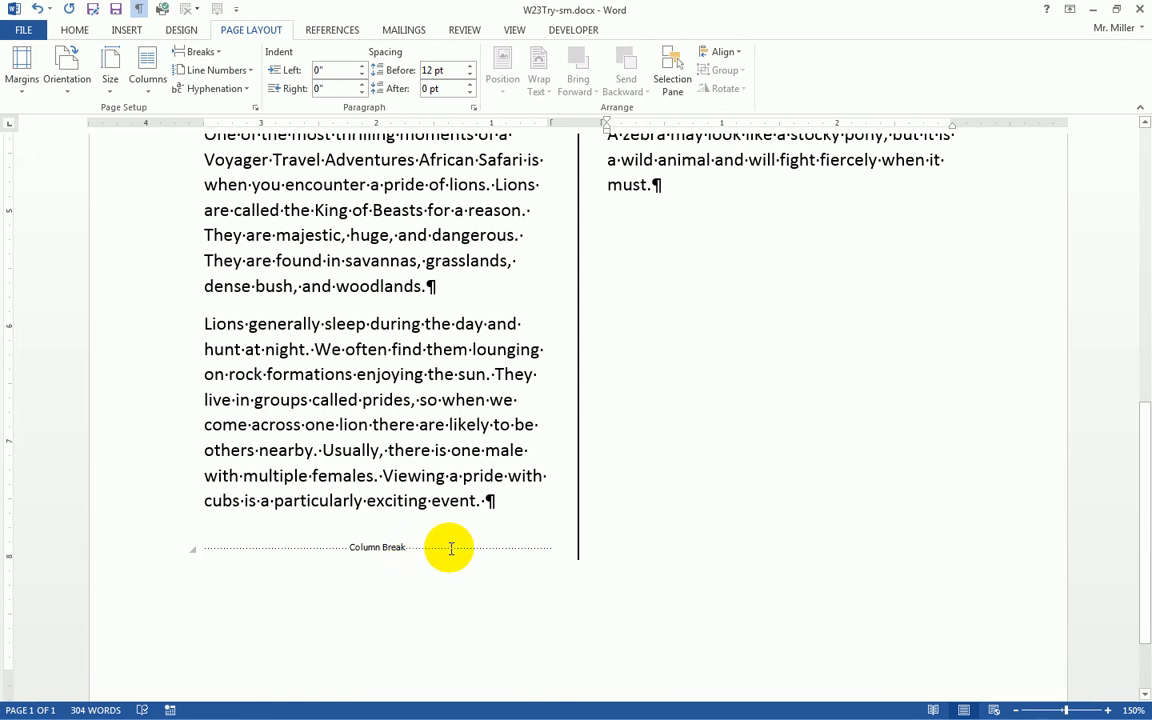
{"action": "scroll", "coordinate": [466, 484], "scroll_direction": "up", "scroll_amount": 7}
{"action": "scroll", "coordinate": [465, 483], "scroll_direction": "up", "scroll_amount": 3}
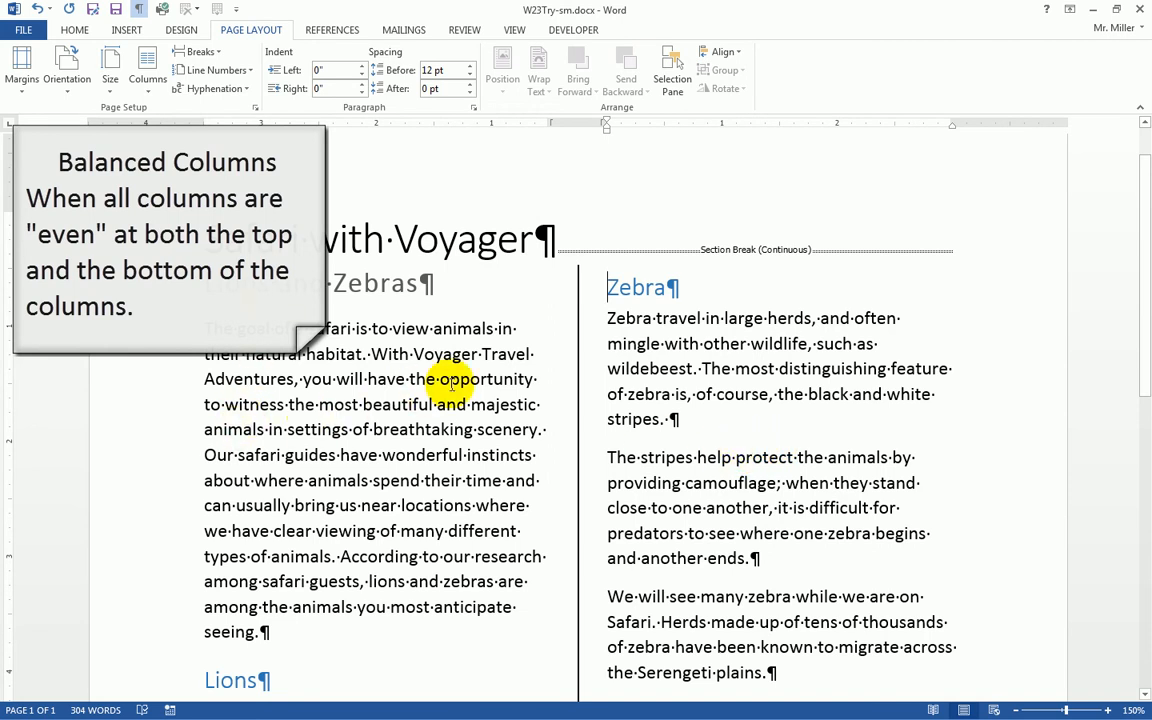
{"action": "scroll", "coordinate": [690, 478], "scroll_direction": "down", "scroll_amount": 3}
{"action": "scroll", "coordinate": [703, 478], "scroll_direction": "down", "scroll_amount": 5}
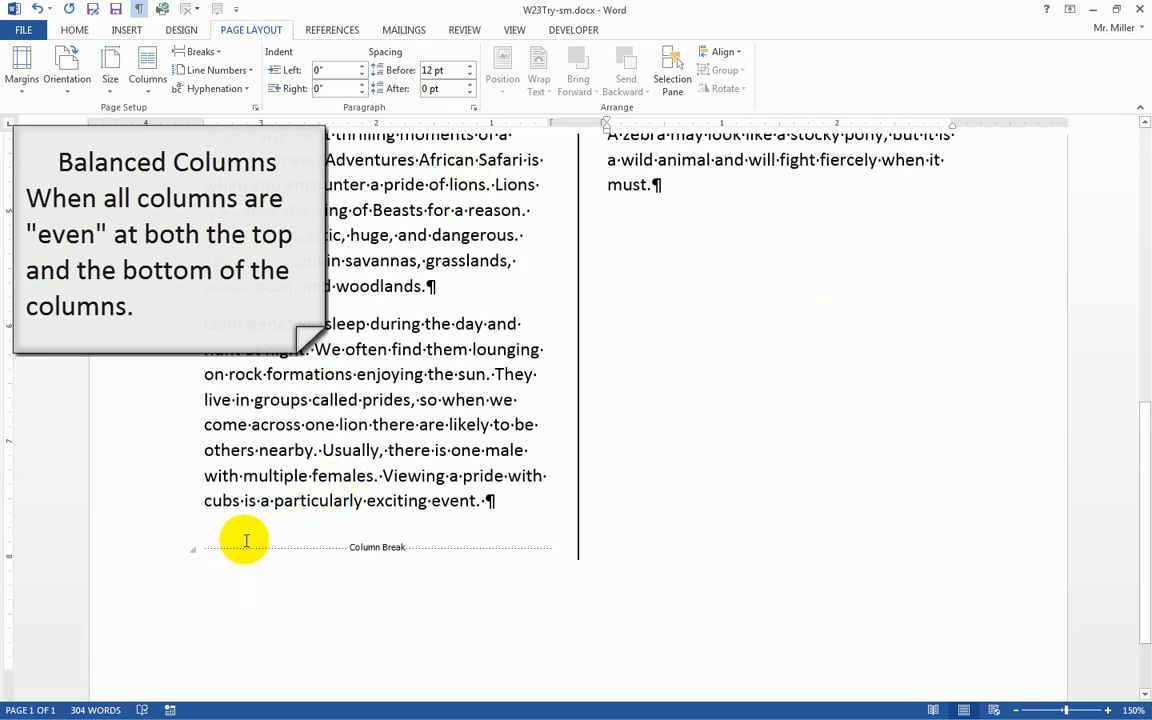
{"action": "scroll", "coordinate": [375, 584], "scroll_direction": "up", "scroll_amount": 5}
{"action": "scroll", "coordinate": [386, 584], "scroll_direction": "up", "scroll_amount": 4}
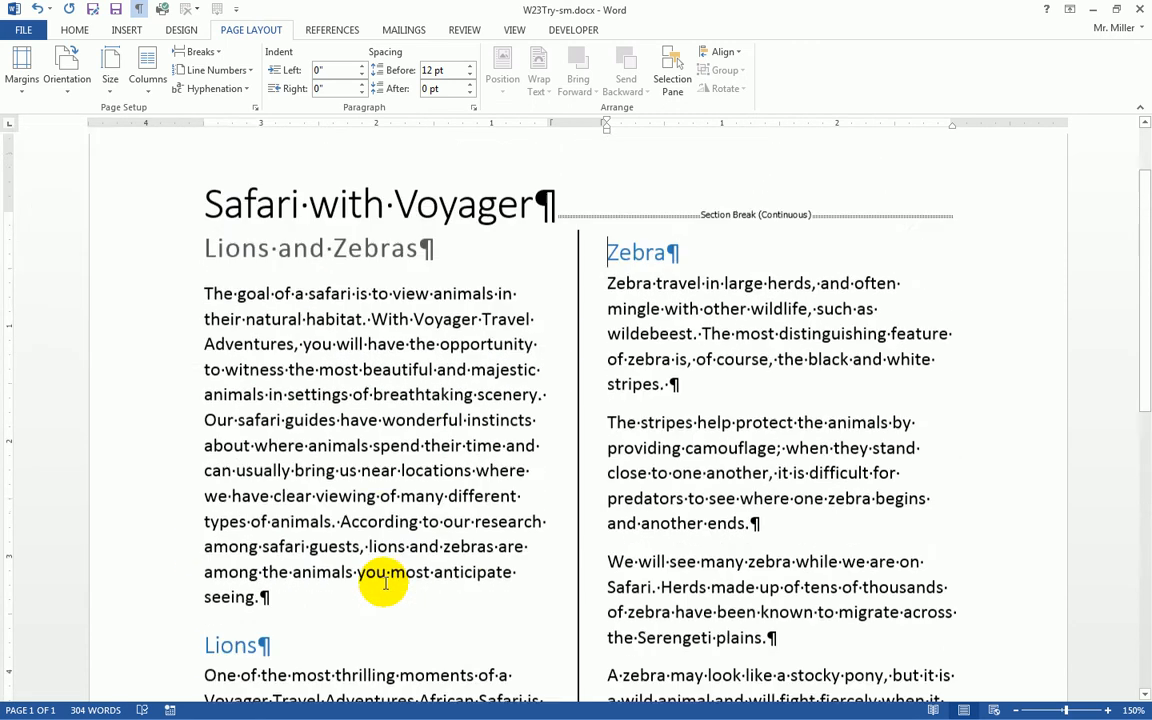
{"action": "scroll", "coordinate": [385, 583], "scroll_direction": "down", "scroll_amount": 2}
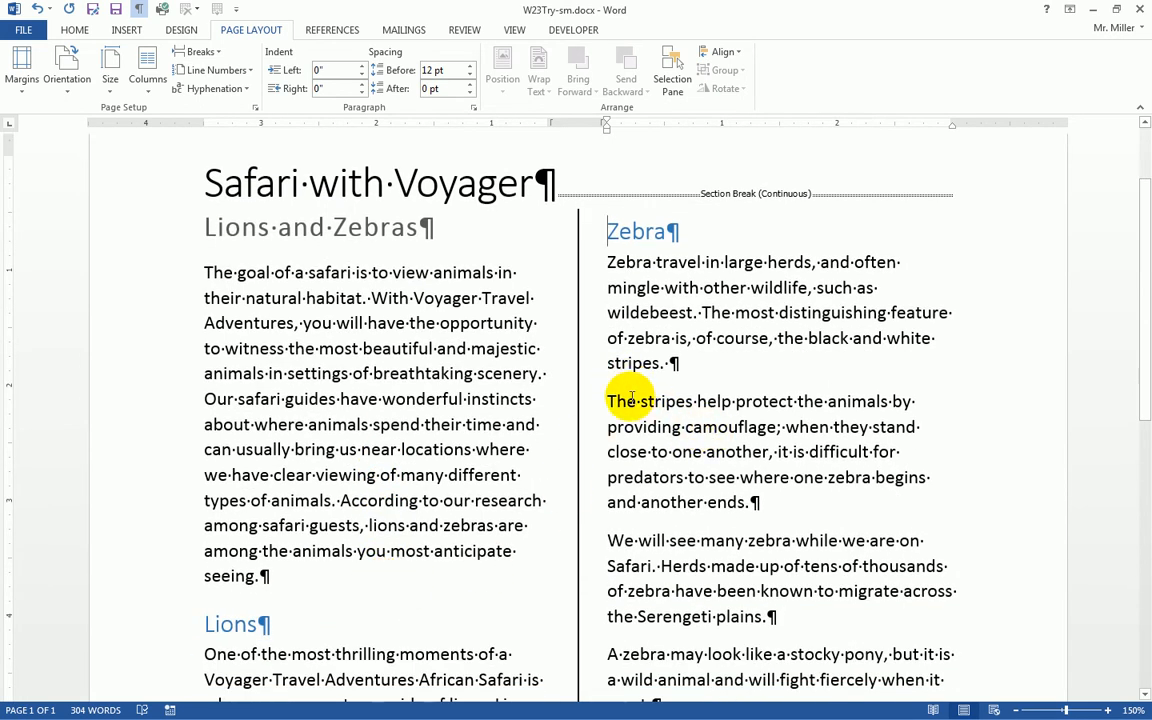
Delete the column break after the last Lions paragraph, just before the "Zebra" heading.
{"action": "scroll", "coordinate": [632, 398], "scroll_direction": "down", "scroll_amount": 8}
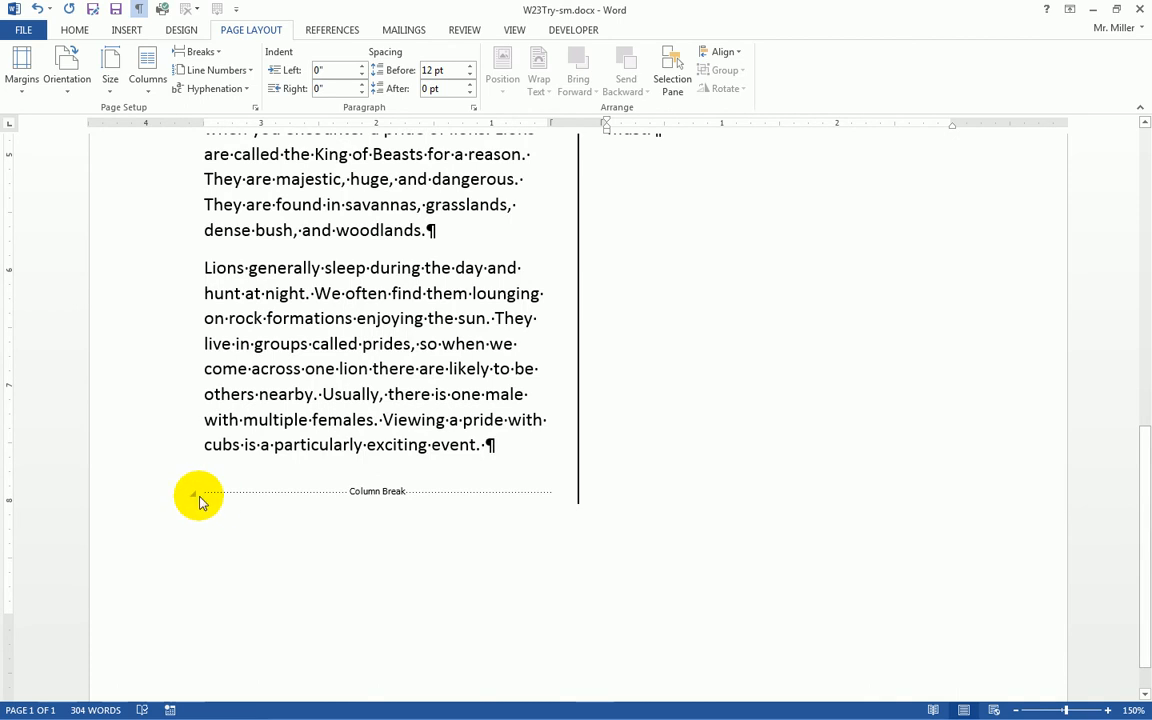
{"action": "left_click", "coordinate": [204, 494]}
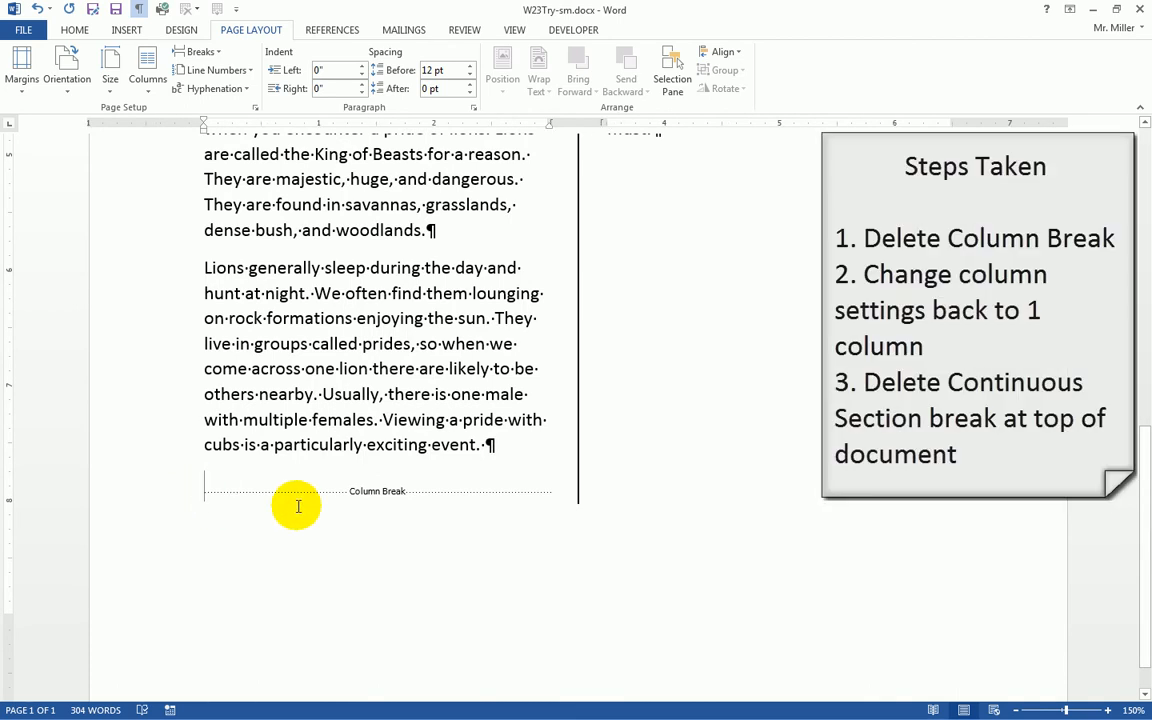
{"action": "key", "text": "Delete"}
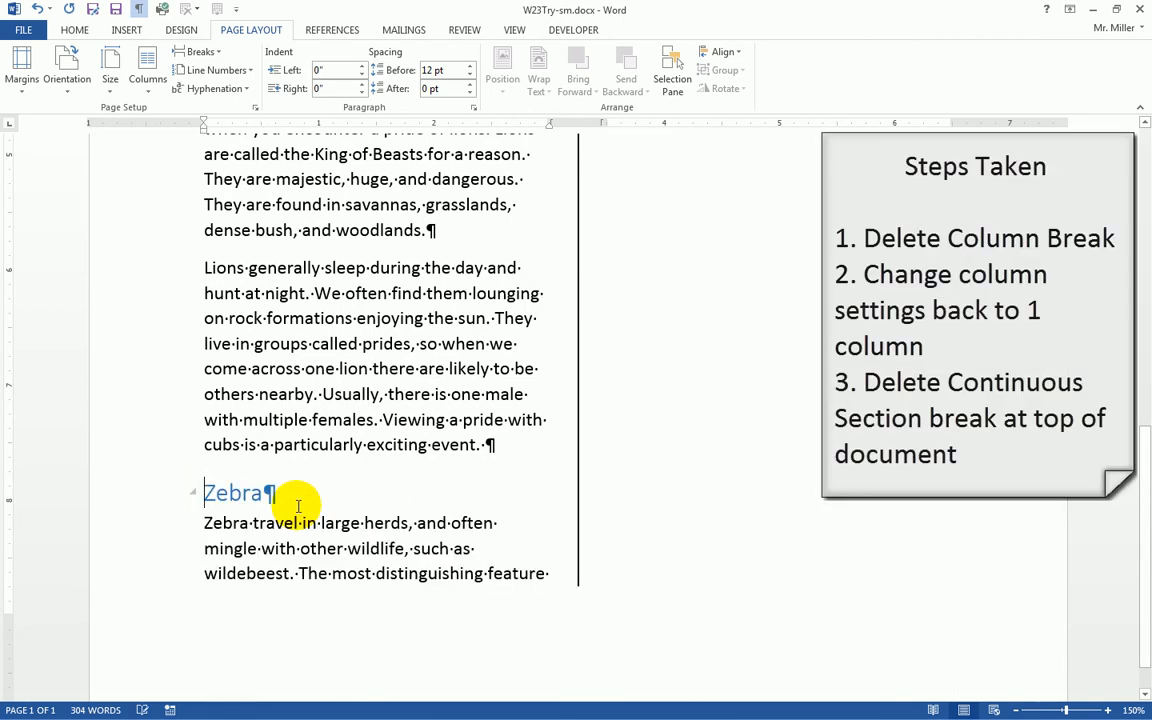
Return the text below the title to one column and delete the continuous section break after "Safari with Voyager".
{"action": "left_click", "coordinate": [148, 78]}
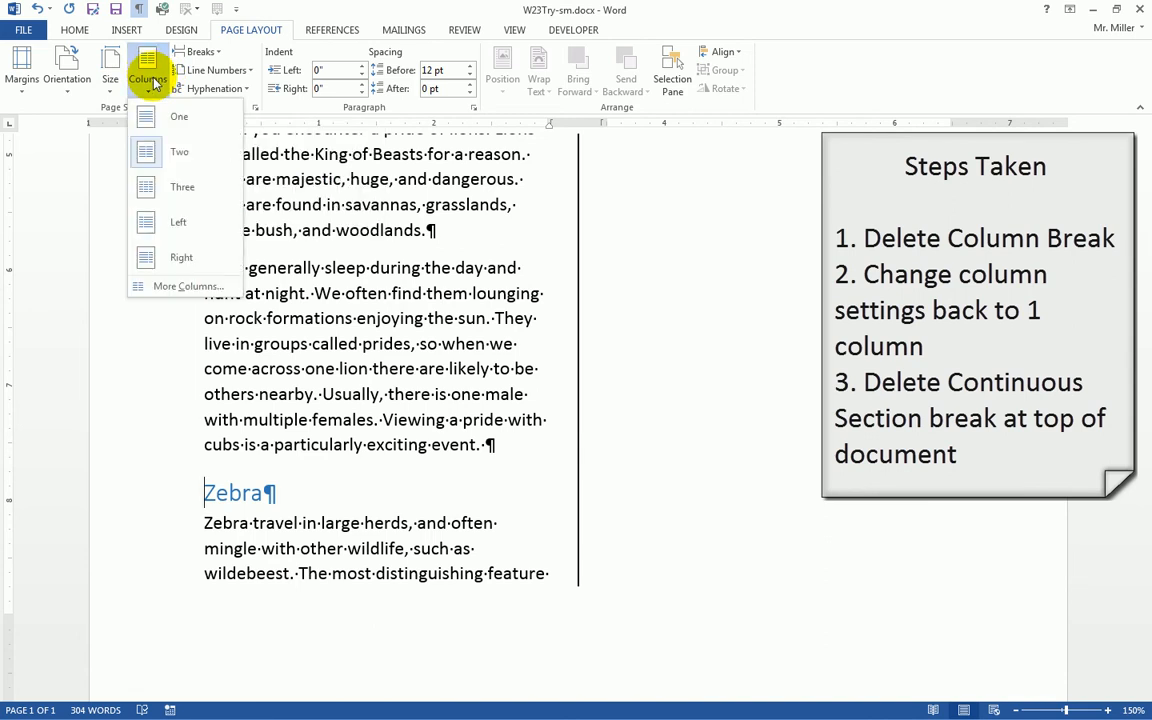
{"action": "left_click", "coordinate": [170, 118]}
{"action": "scroll", "coordinate": [265, 329], "scroll_direction": "up", "scroll_amount": 8}
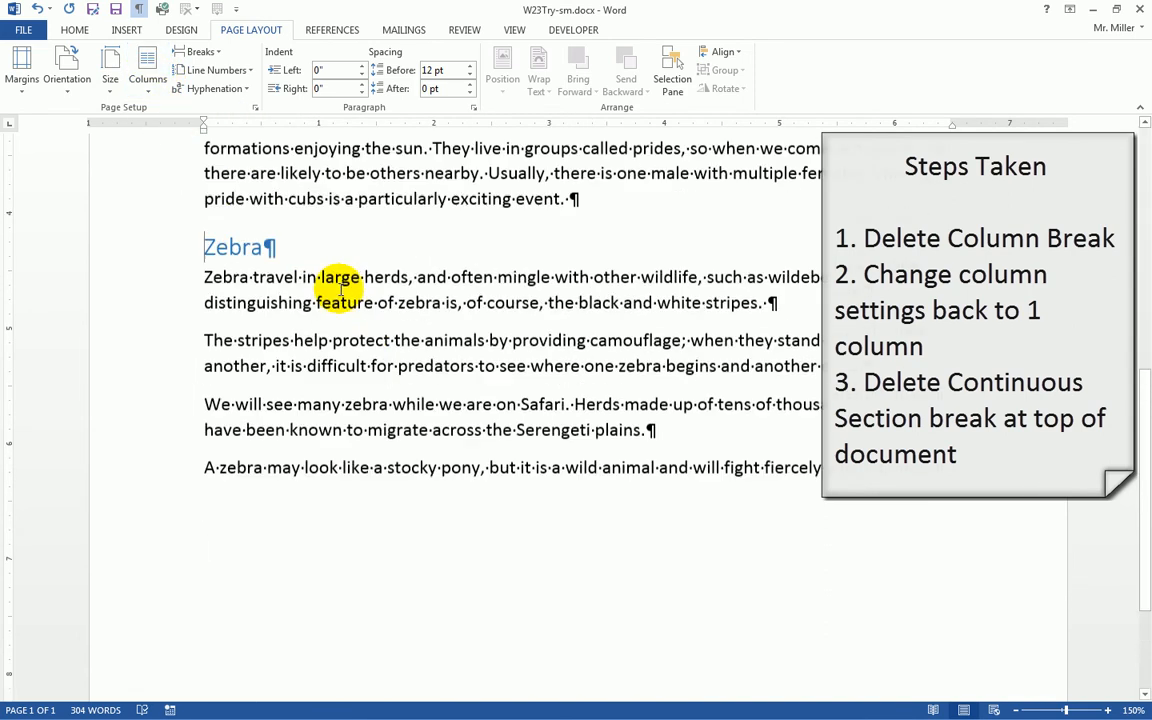
{"action": "scroll", "coordinate": [345, 303], "scroll_direction": "up", "scroll_amount": 5}
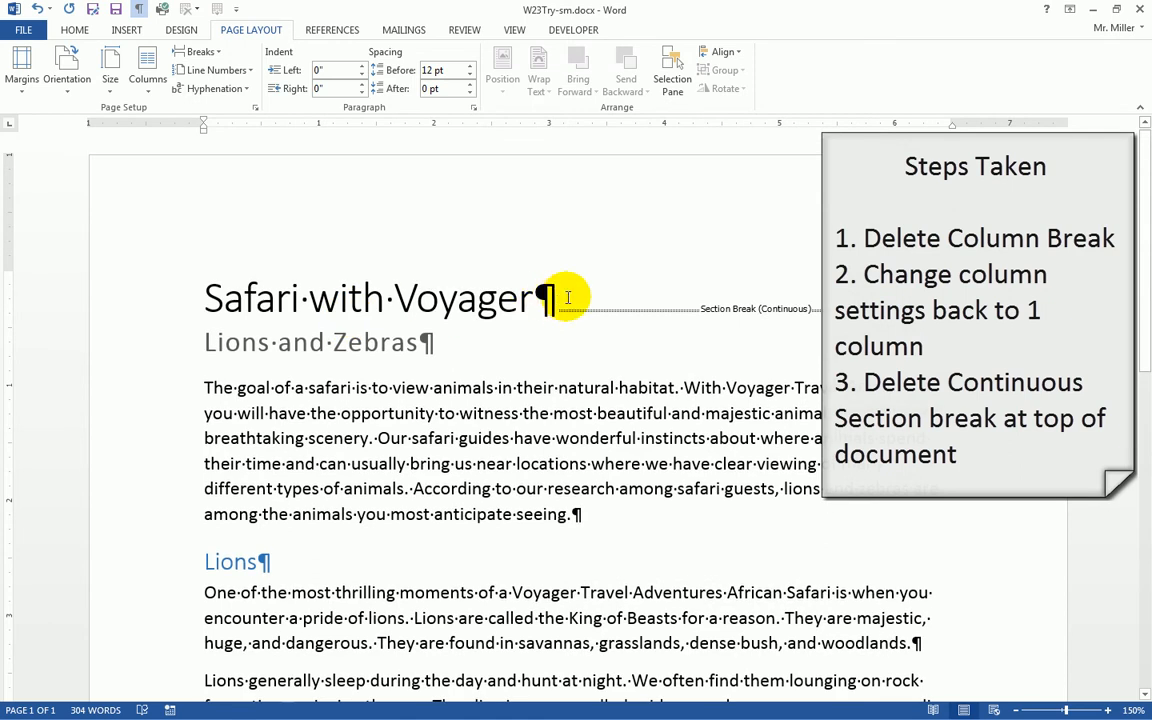
{"action": "left_click", "coordinate": [562, 312]}
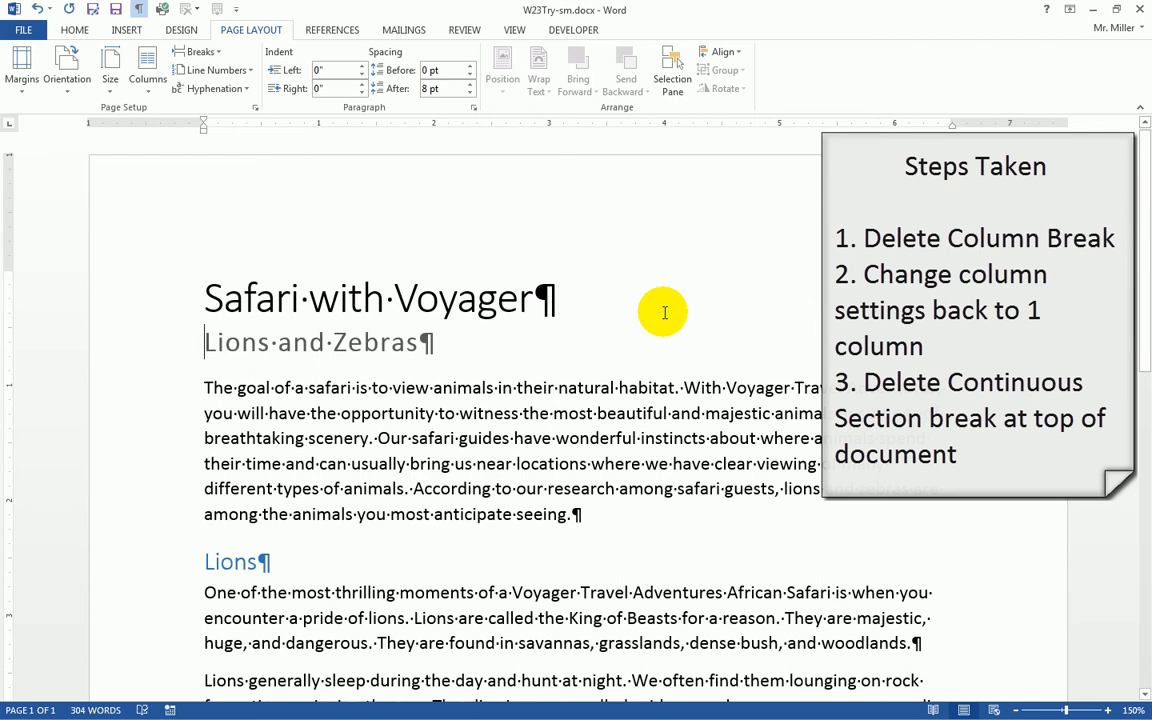
Format all text below the title, from "Lions and Zebras" to the end of the document, as two columns.
{"action": "scroll", "coordinate": [632, 411], "scroll_direction": "down", "scroll_amount": 1}
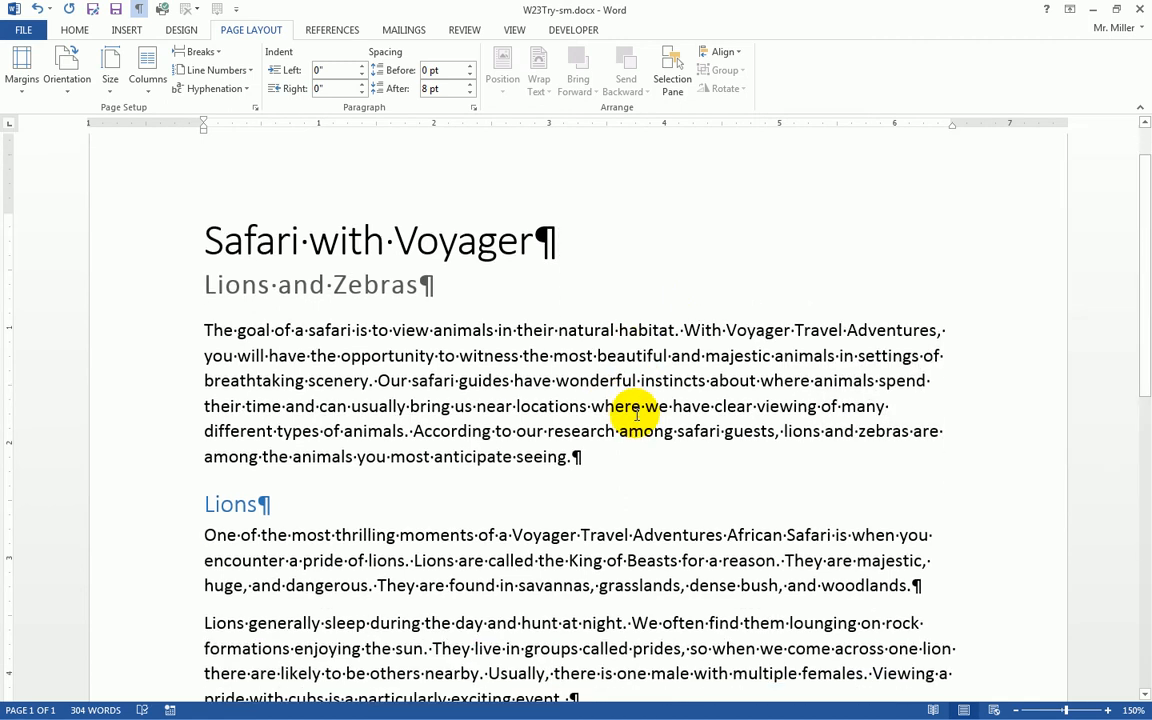
{"action": "scroll", "coordinate": [636, 412], "scroll_direction": "down", "scroll_amount": 1}
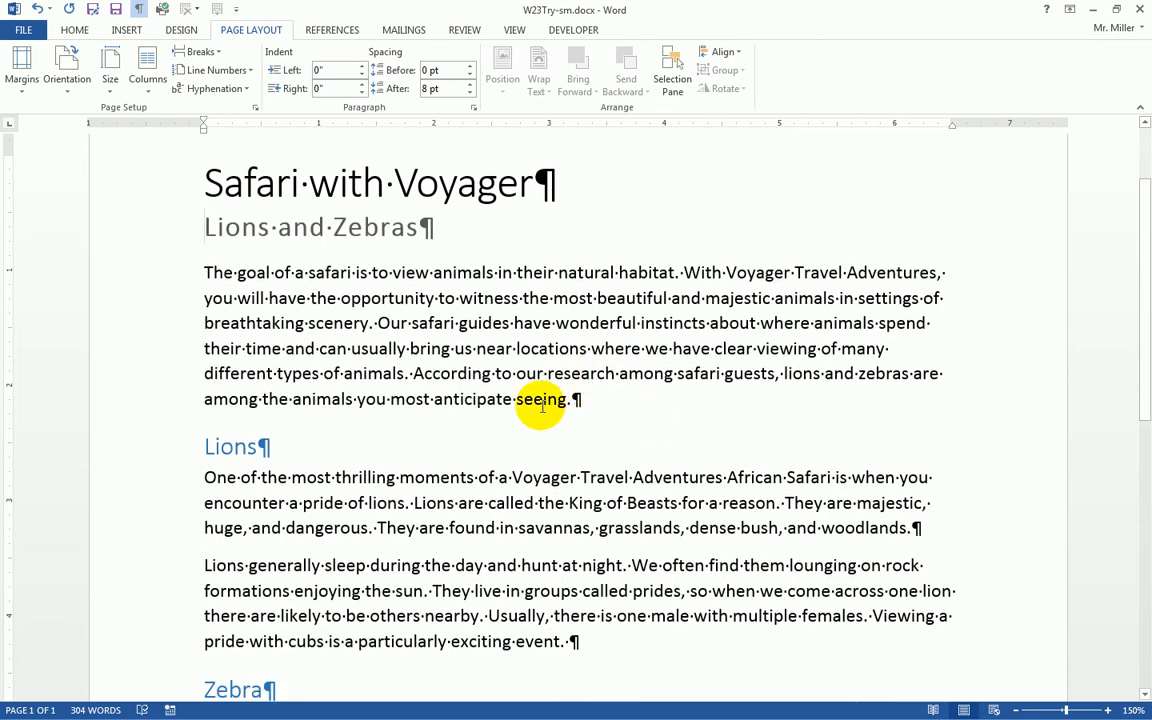
{"action": "scroll", "coordinate": [530, 400], "scroll_direction": "down", "scroll_amount": 2}
{"action": "scroll", "coordinate": [514, 408], "scroll_direction": "up", "scroll_amount": 4}
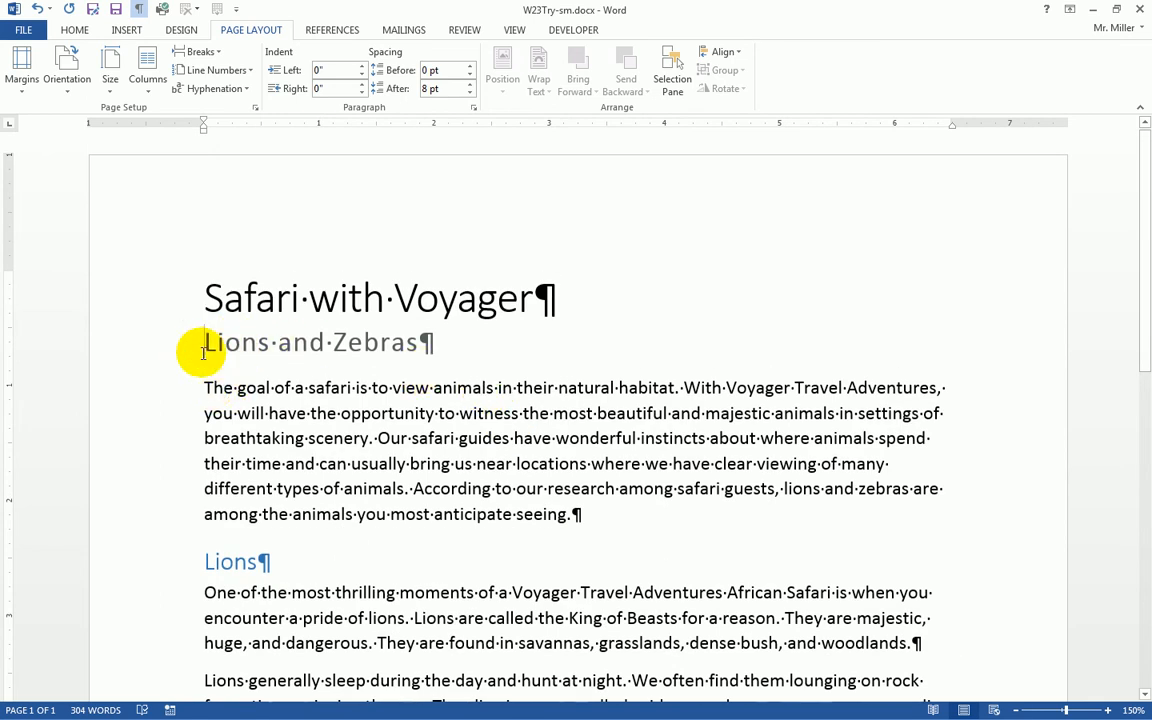
{"action": "scroll", "coordinate": [508, 470], "scroll_direction": "down", "scroll_amount": 5}
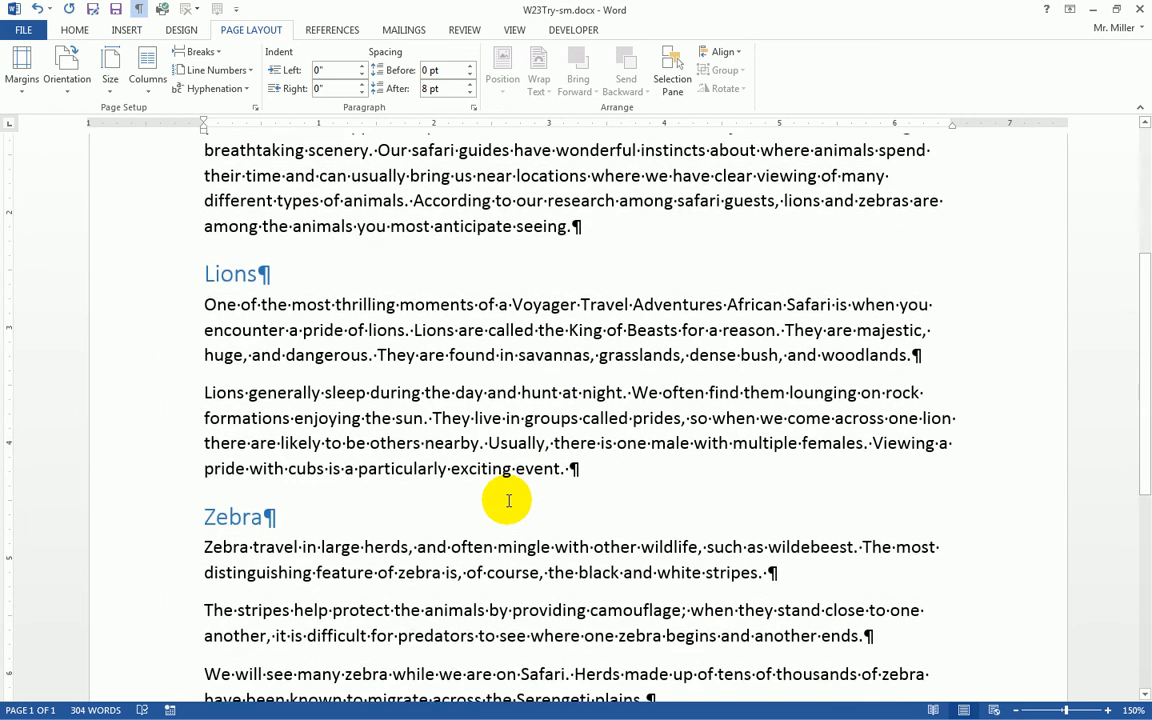
{"action": "scroll", "coordinate": [509, 495], "scroll_direction": "up", "scroll_amount": 4}
{"action": "left_click_drag", "start_coordinate": [203, 287], "coordinate": [975, 616]}
{"action": "scroll", "coordinate": [368, 532], "scroll_direction": "down", "scroll_amount": 5}
{"action": "scroll", "coordinate": [975, 616], "scroll_direction": "down", "scroll_amount": 3}
{"action": "scroll", "coordinate": [410, 450], "scroll_direction": "up", "scroll_amount": 9}
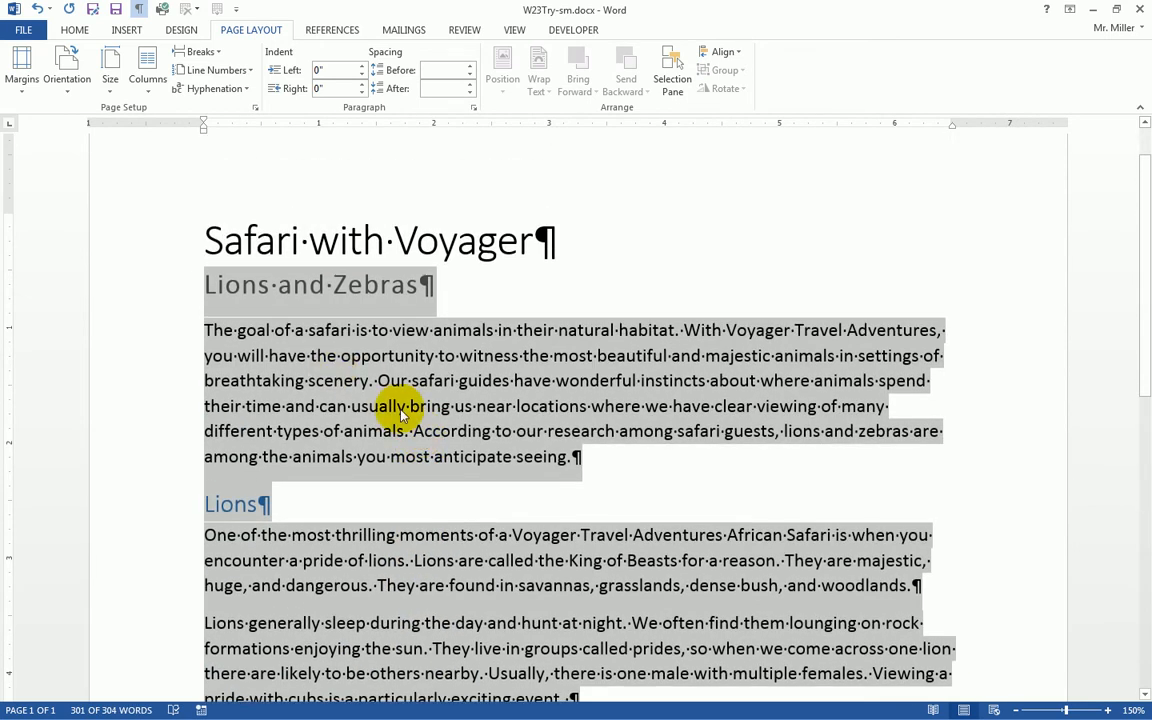
{"action": "left_click", "coordinate": [150, 91]}
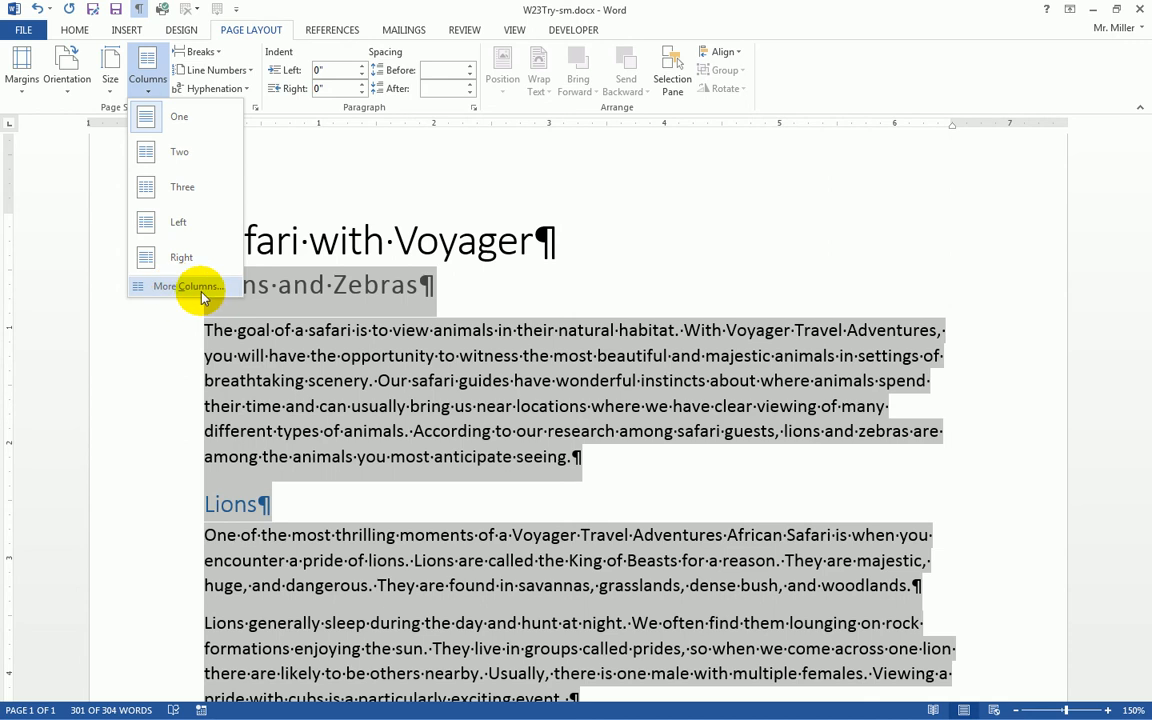
{"action": "left_click", "coordinate": [169, 161]}
Examine how the text divides between the two columns and where each column ends on the page.
{"action": "scroll", "coordinate": [398, 420], "scroll_direction": "down", "scroll_amount": 7}
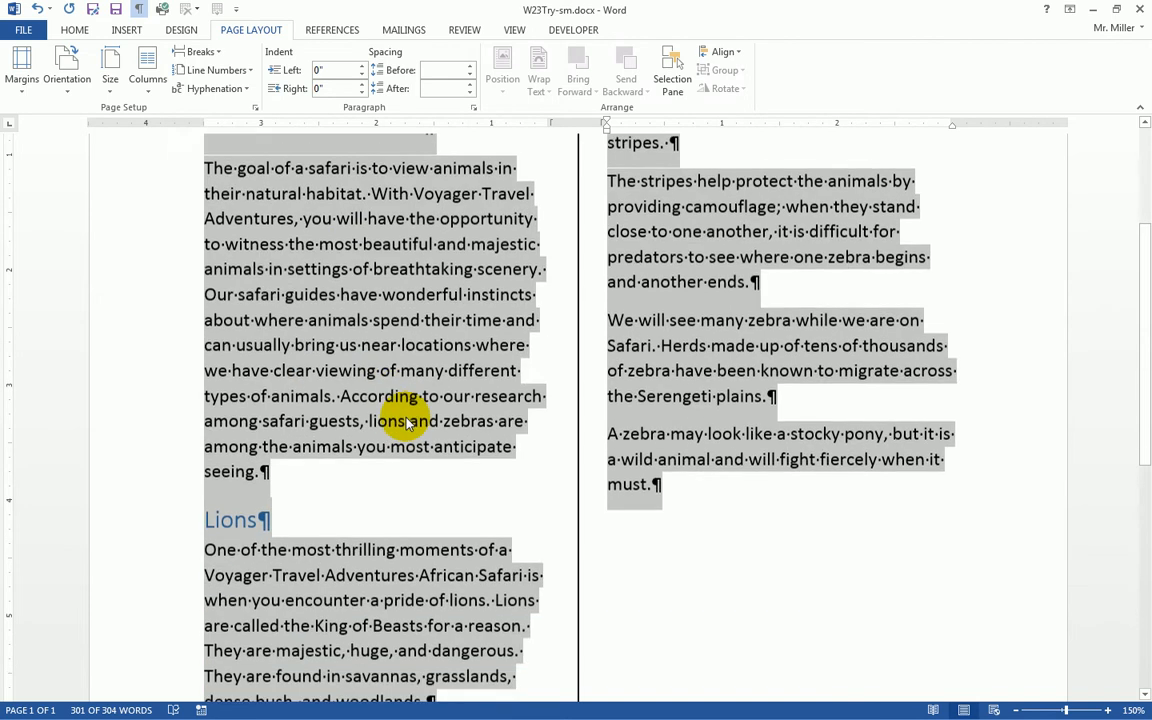
{"action": "scroll", "coordinate": [407, 418], "scroll_direction": "down", "scroll_amount": 2}
{"action": "scroll", "coordinate": [407, 418], "scroll_direction": "up", "scroll_amount": 4}
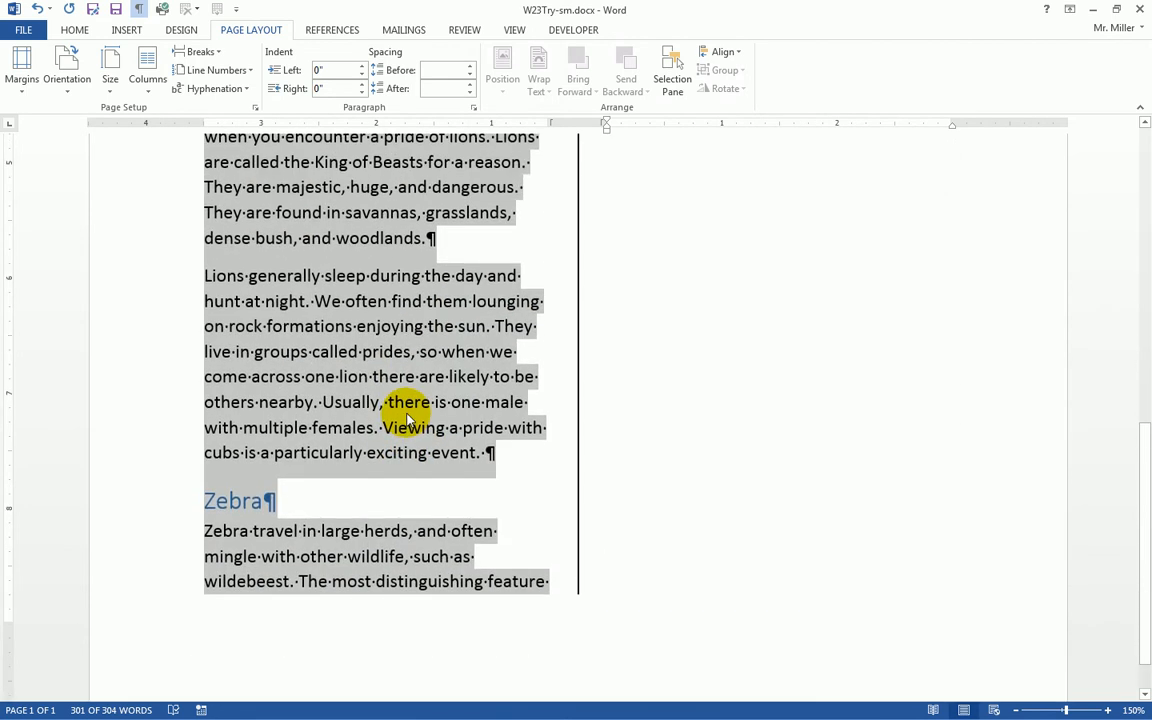
{"action": "scroll", "coordinate": [405, 415], "scroll_direction": "up", "scroll_amount": 4}
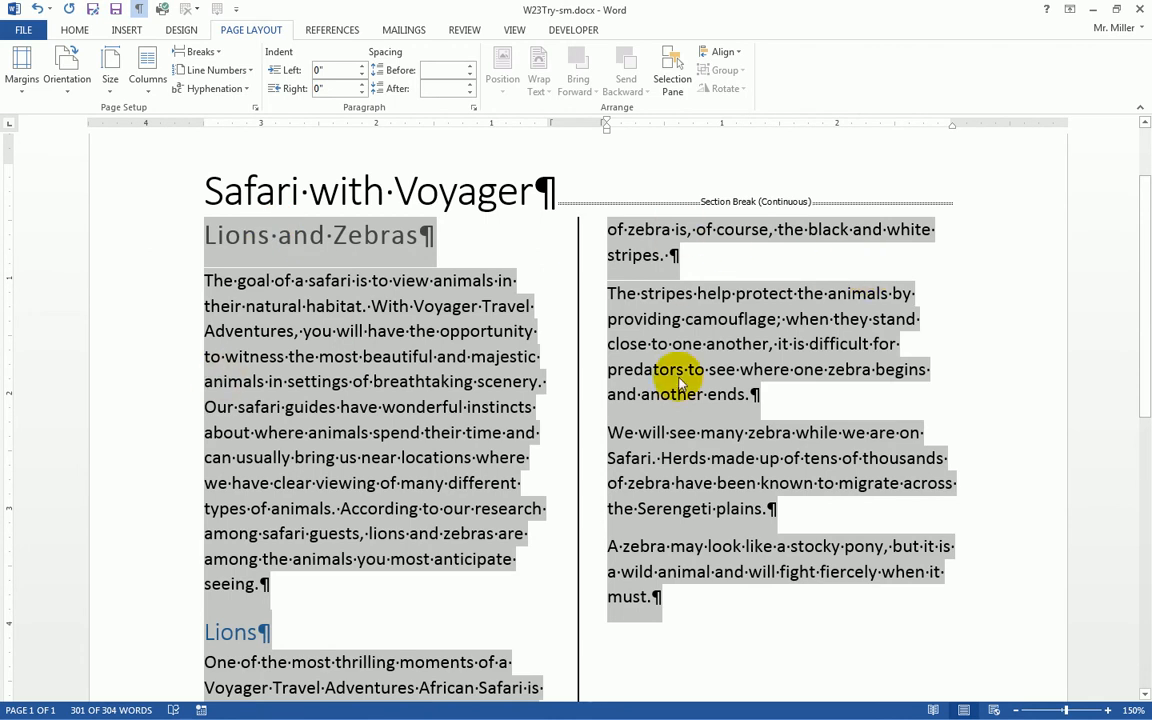
{"action": "left_click", "coordinate": [645, 440]}
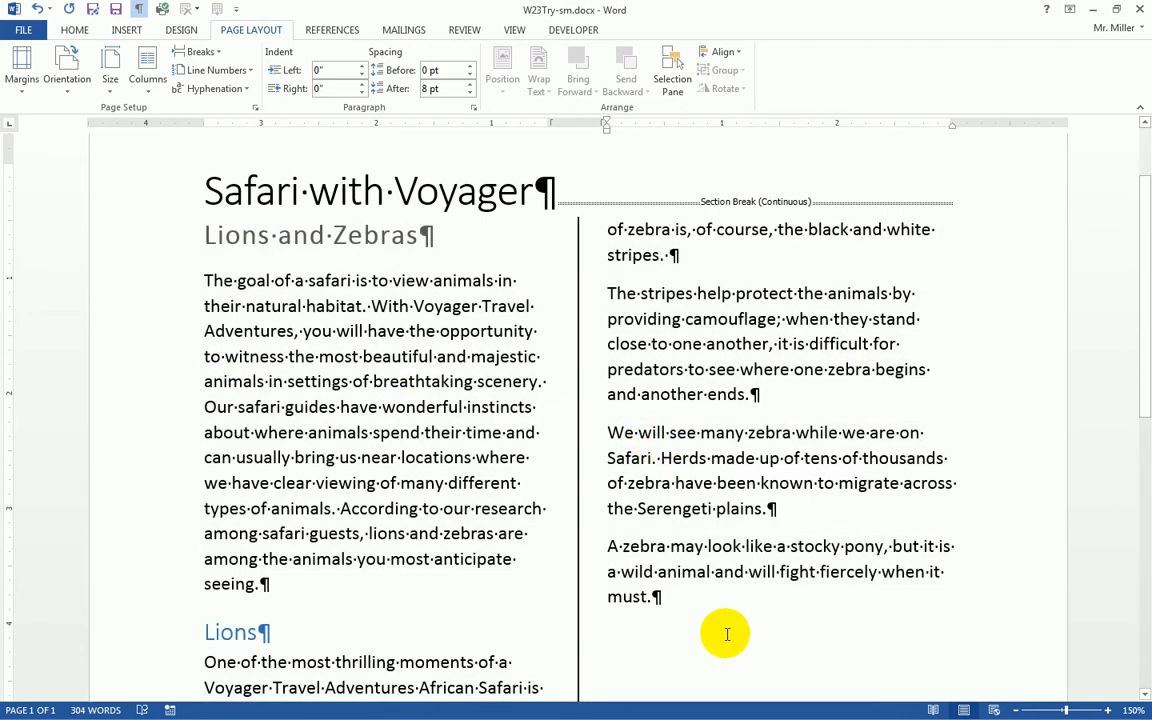
{"action": "scroll", "coordinate": [731, 638], "scroll_direction": "down", "scroll_amount": 5}
{"action": "scroll", "coordinate": [731, 638], "scroll_direction": "down", "scroll_amount": 2}
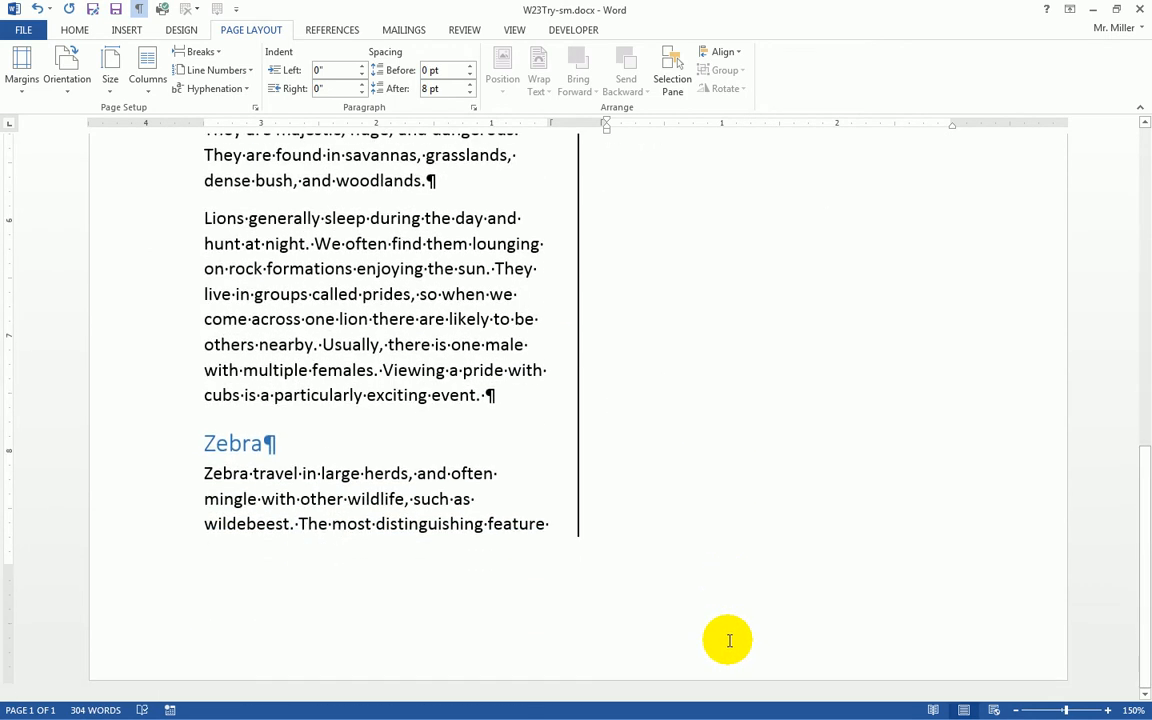
Insert a continuous section break at the end of the last Zebra paragraph, after "must.", to balance the two columns.
{"action": "scroll", "coordinate": [730, 640], "scroll_direction": "up", "scroll_amount": 5}
{"action": "scroll", "coordinate": [728, 644], "scroll_direction": "up", "scroll_amount": 1}
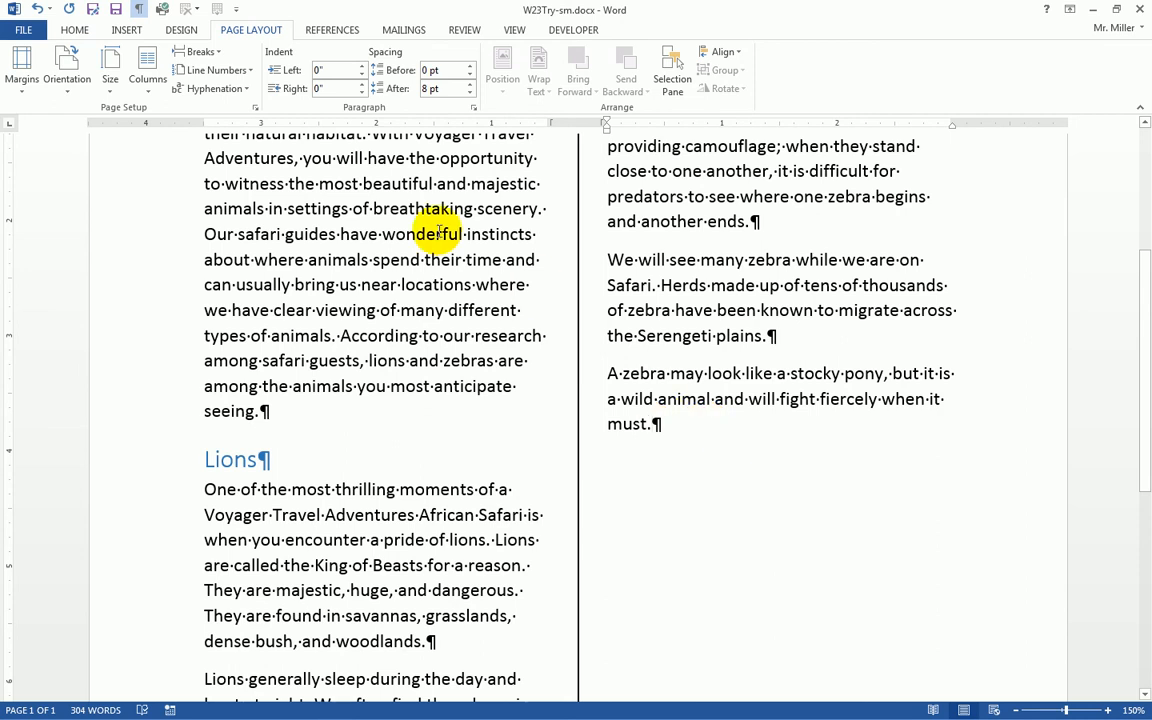
{"action": "left_click", "coordinate": [198, 55]}
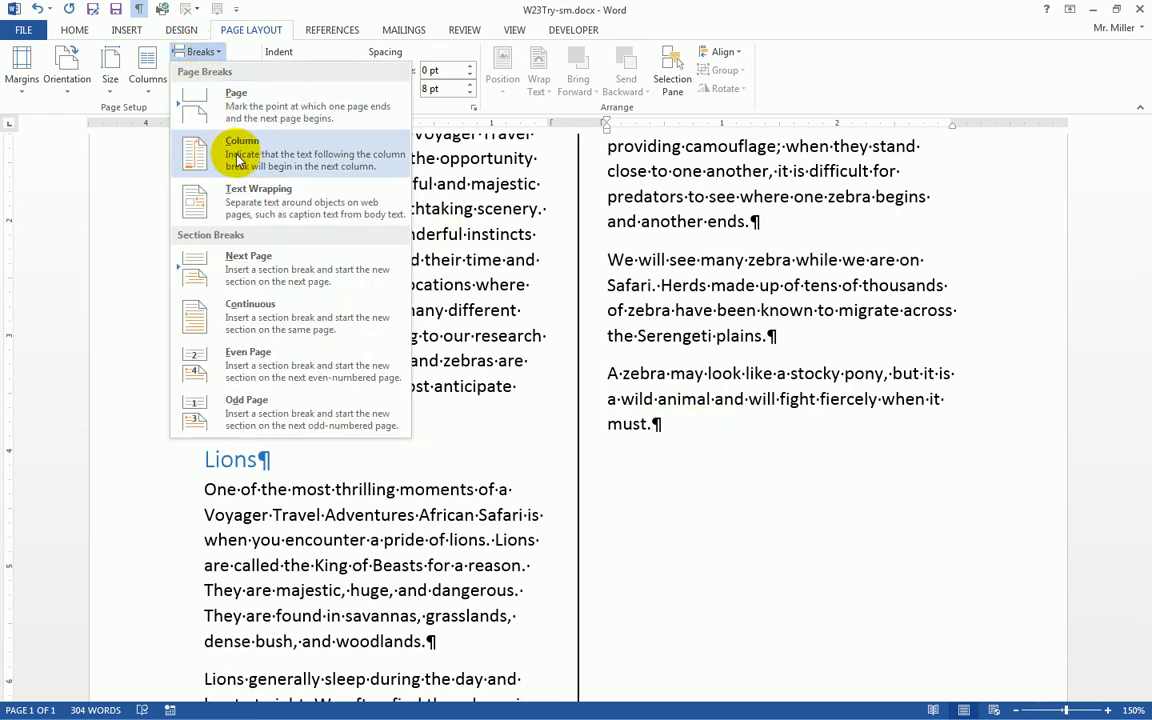
{"action": "left_click", "coordinate": [270, 323]}
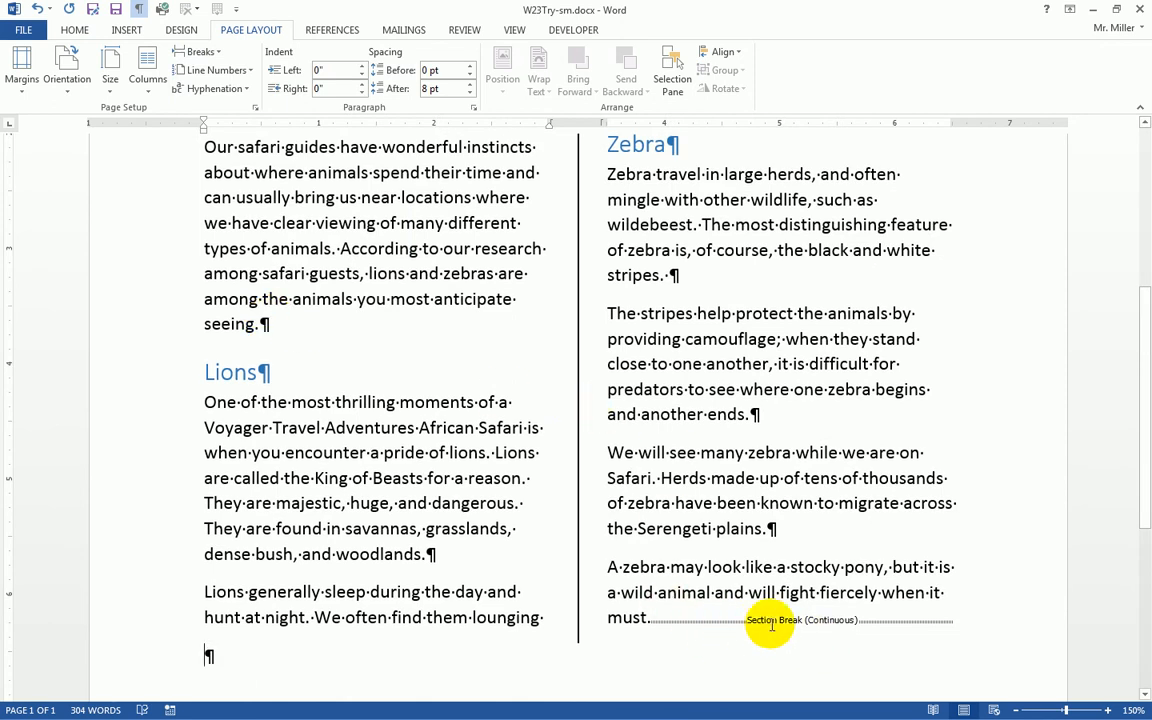
{"action": "scroll", "coordinate": [822, 636], "scroll_direction": "down", "scroll_amount": 1}
{"action": "scroll", "coordinate": [663, 522], "scroll_direction": "up", "scroll_amount": 7}
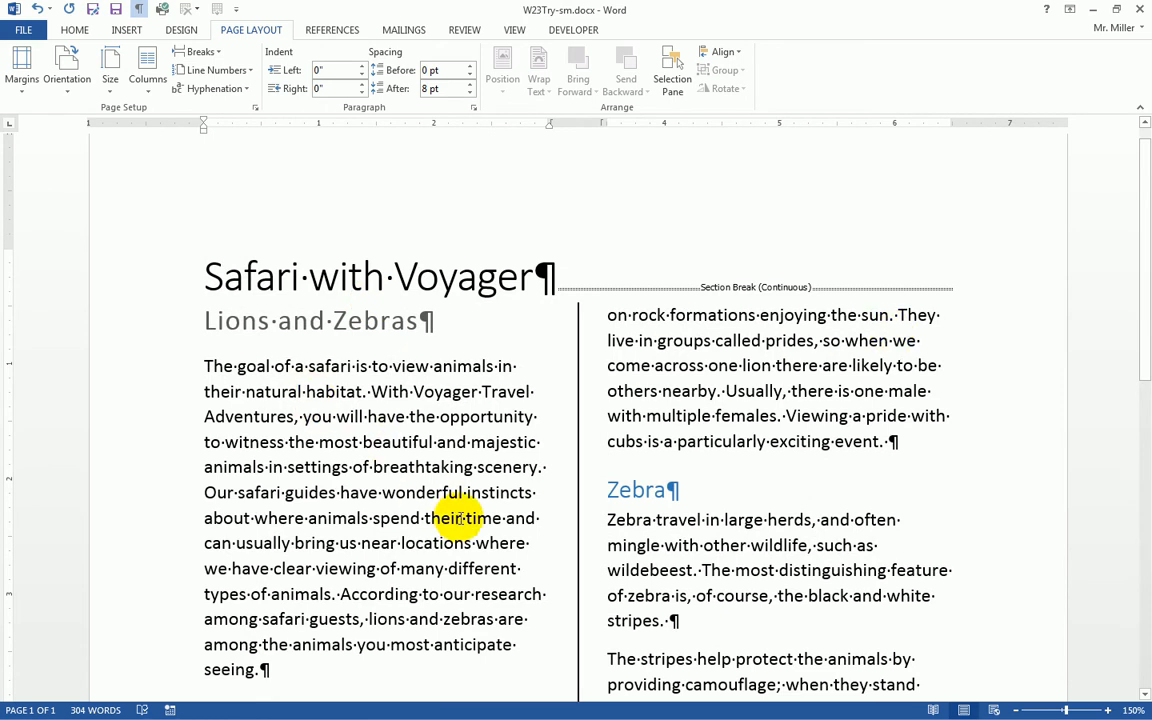
{"action": "scroll", "coordinate": [458, 525], "scroll_direction": "down", "scroll_amount": 5}
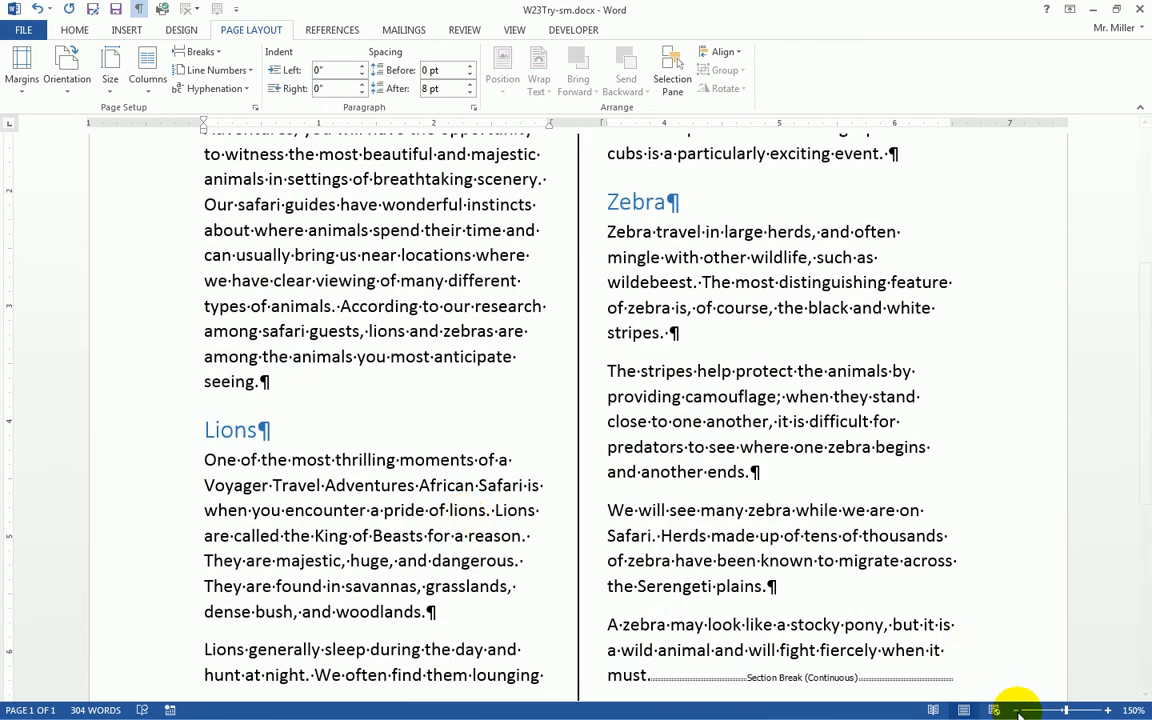
Format the empty paragraph below the balanced columns, after the last continuous section break, as one column.
{"action": "left_click", "coordinate": [1020, 710]}
{"action": "left_click", "coordinate": [1020, 710]}
{"action": "left_click", "coordinate": [1020, 710]}
{"action": "left_click", "coordinate": [1020, 710]}
{"action": "left_click", "coordinate": [1020, 710]}
{"action": "left_click", "coordinate": [1020, 710]}
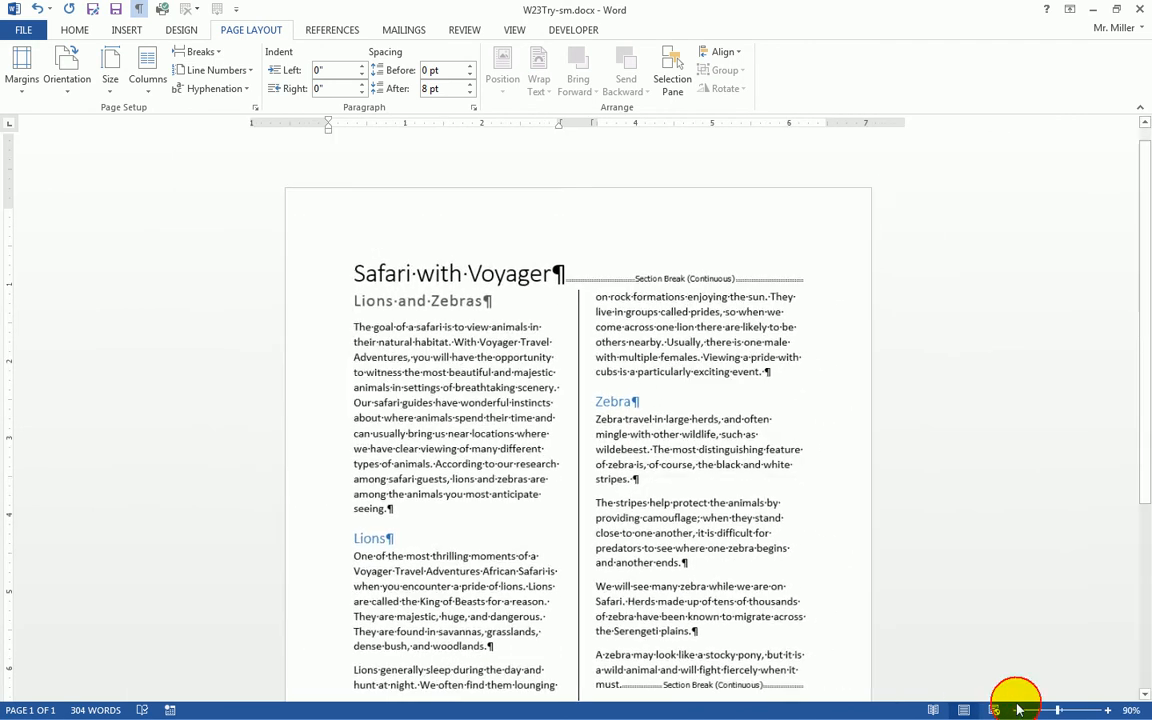
{"action": "scroll", "coordinate": [975, 609], "scroll_direction": "down", "scroll_amount": 5}
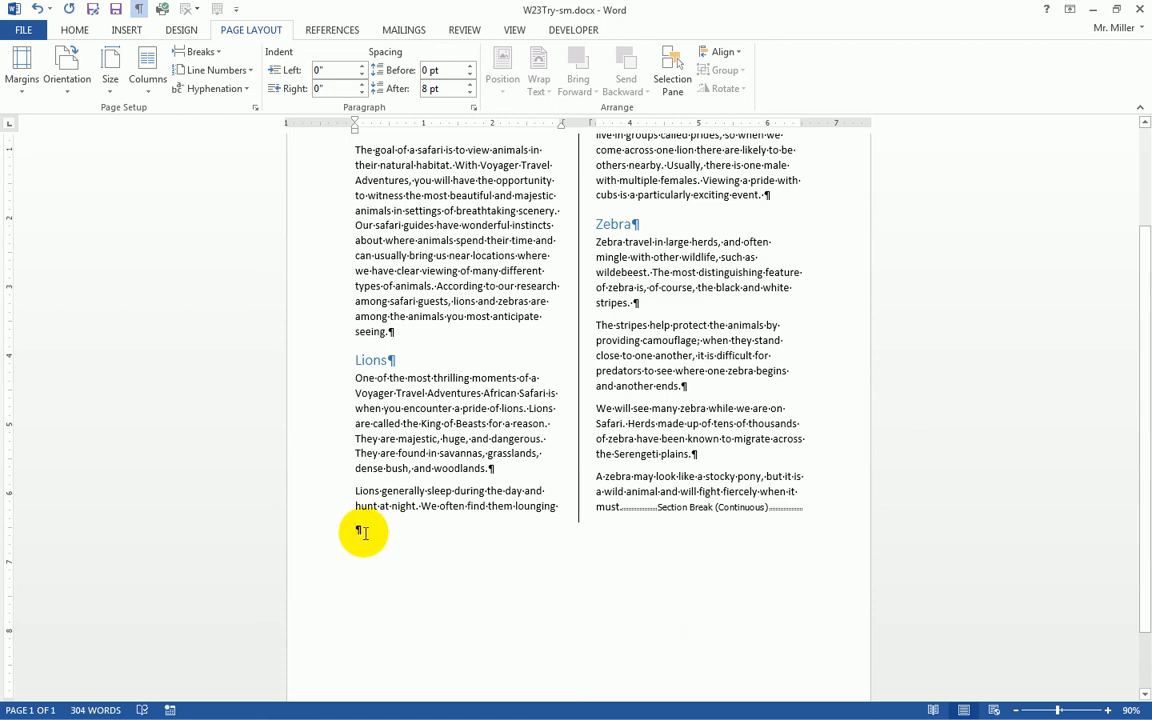
{"action": "left_click", "coordinate": [148, 72]}
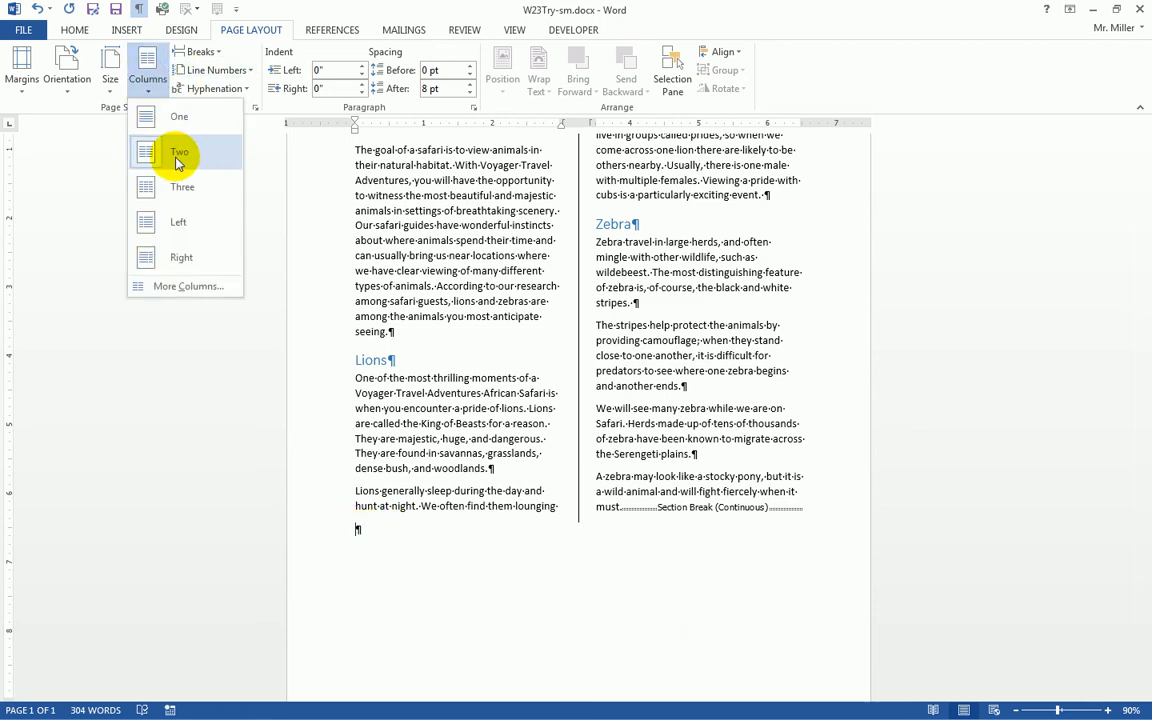
{"action": "left_click", "coordinate": [386, 528]}
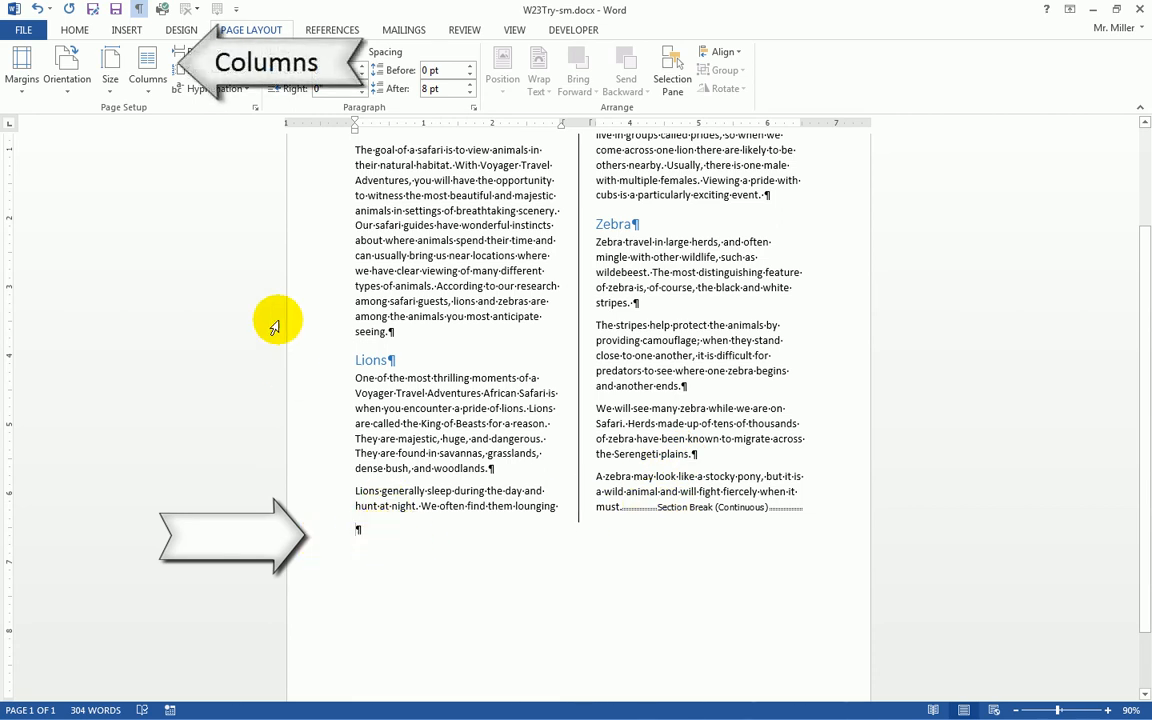
{"action": "left_click", "coordinate": [147, 75]}
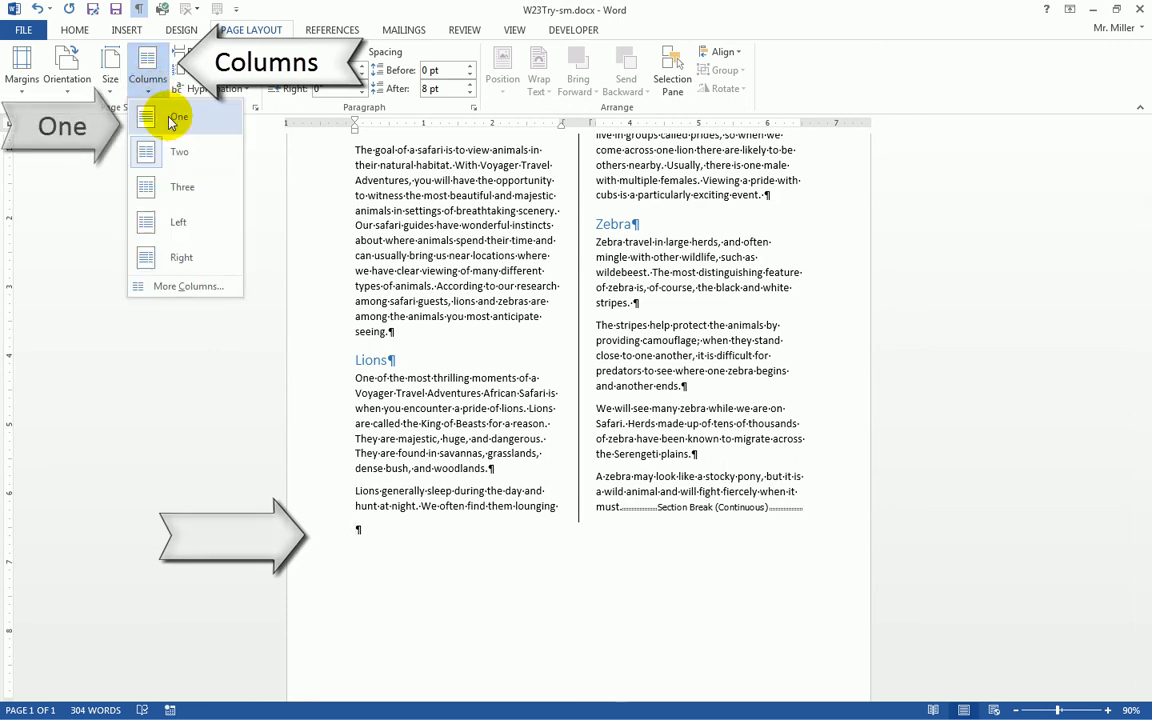
{"action": "left_click", "coordinate": [170, 122]}
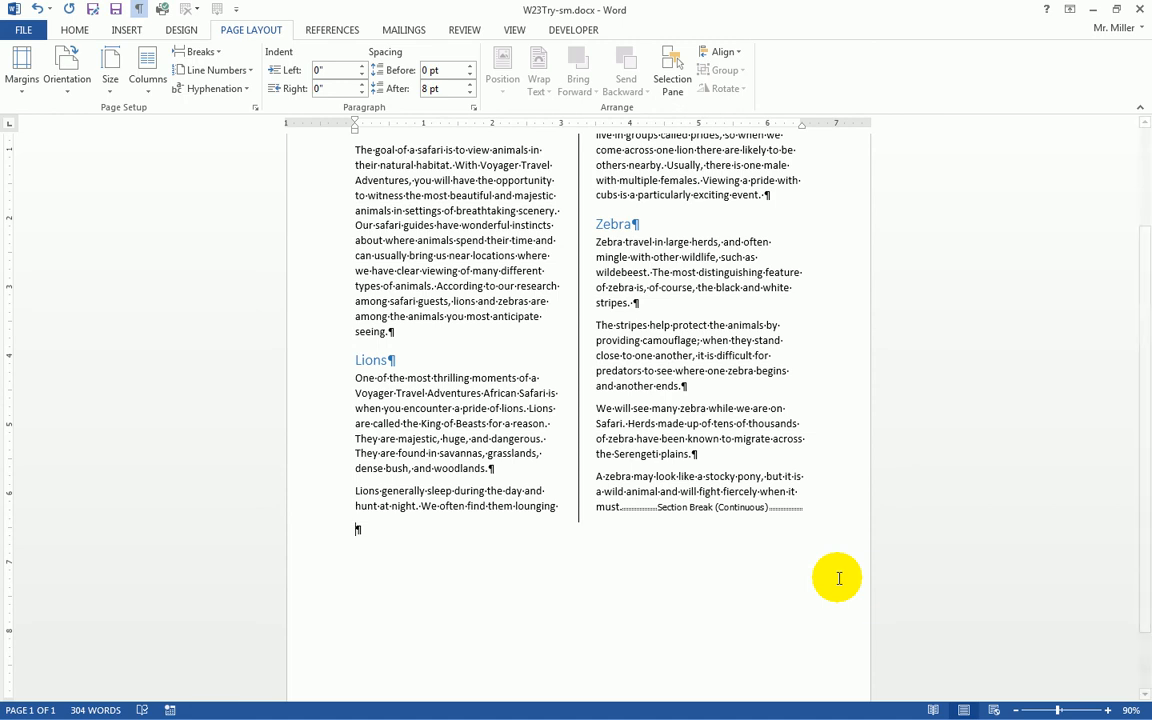
Generate sample paragraphs with =rand() in the empty one-column paragraph below the two-column text.
{"action": "left_click", "coordinate": [1108, 710]}
{"action": "left_click", "coordinate": [1108, 710]}
{"action": "left_click", "coordinate": [1108, 710]}
{"action": "left_click", "coordinate": [1108, 710]}
{"action": "left_click", "coordinate": [1108, 710]}
{"action": "left_click", "coordinate": [1108, 710]}
{"action": "left_click", "coordinate": [1108, 710]}
{"action": "left_click", "coordinate": [1108, 710]}
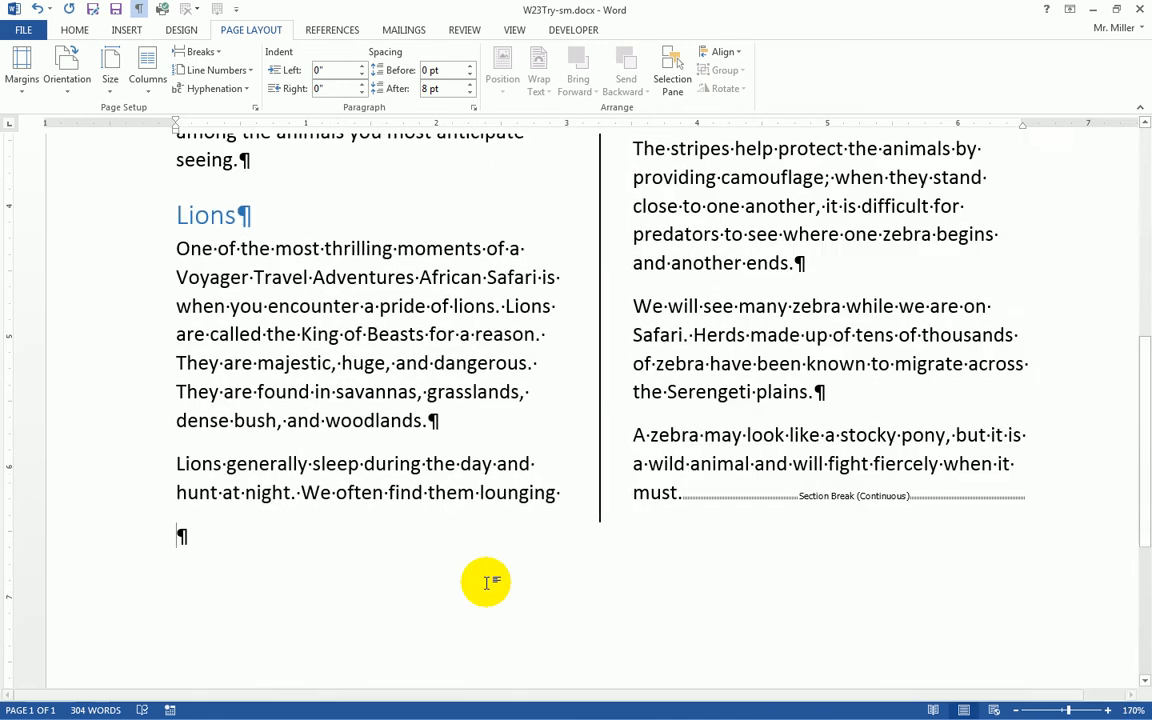
{"action": "left_click", "coordinate": [207, 538]}
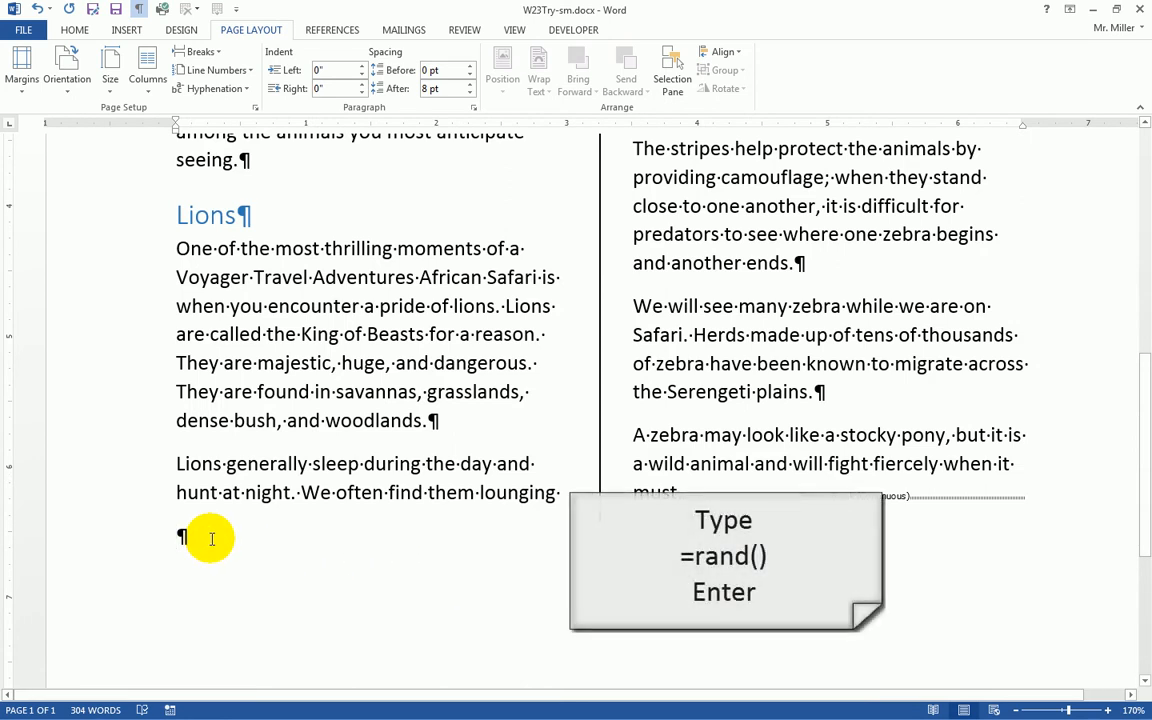
{"action": "type", "text": "=rand("}
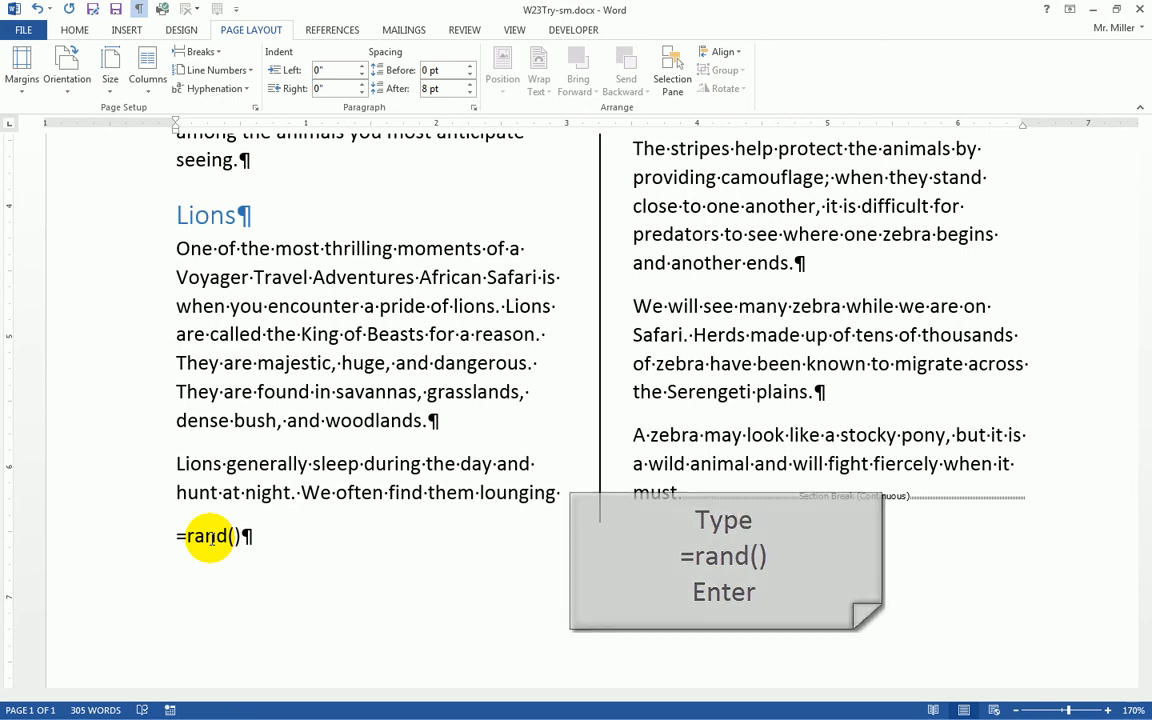
{"action": "key", "text": "Return"}
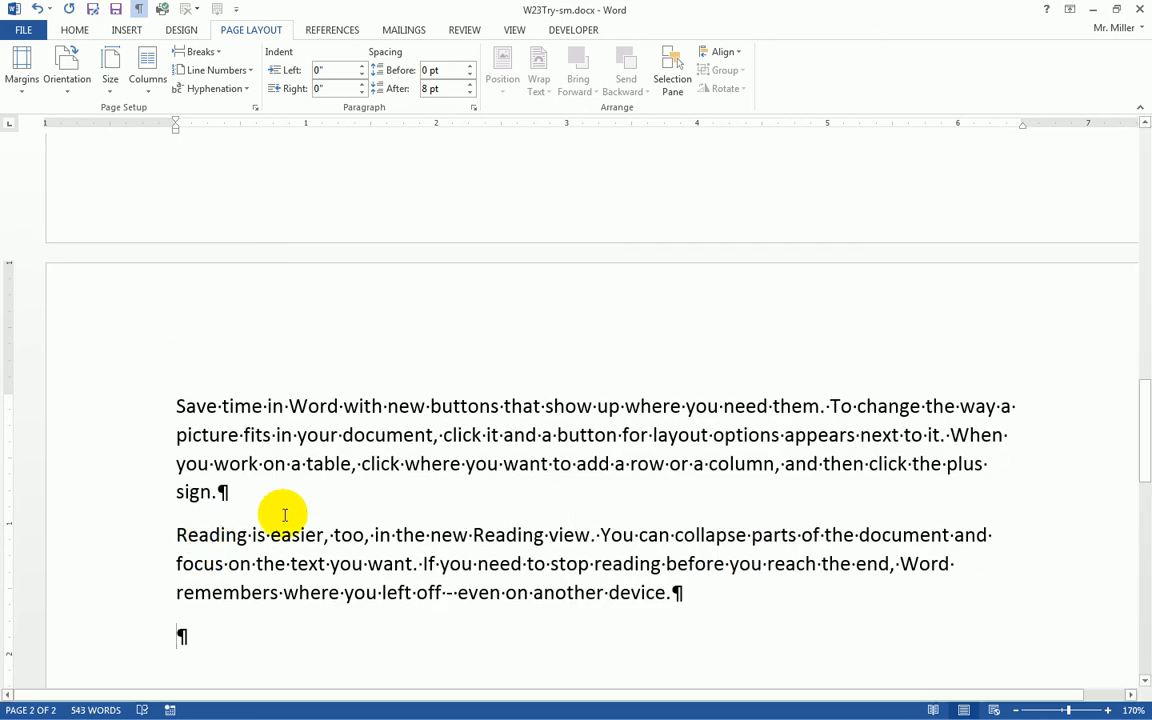
Examine how the title, the two-column section and the one-column sample text are laid out across the pages.
{"action": "scroll", "coordinate": [430, 415], "scroll_direction": "up", "scroll_amount": 5}
{"action": "scroll", "coordinate": [450, 385], "scroll_direction": "up", "scroll_amount": 4}
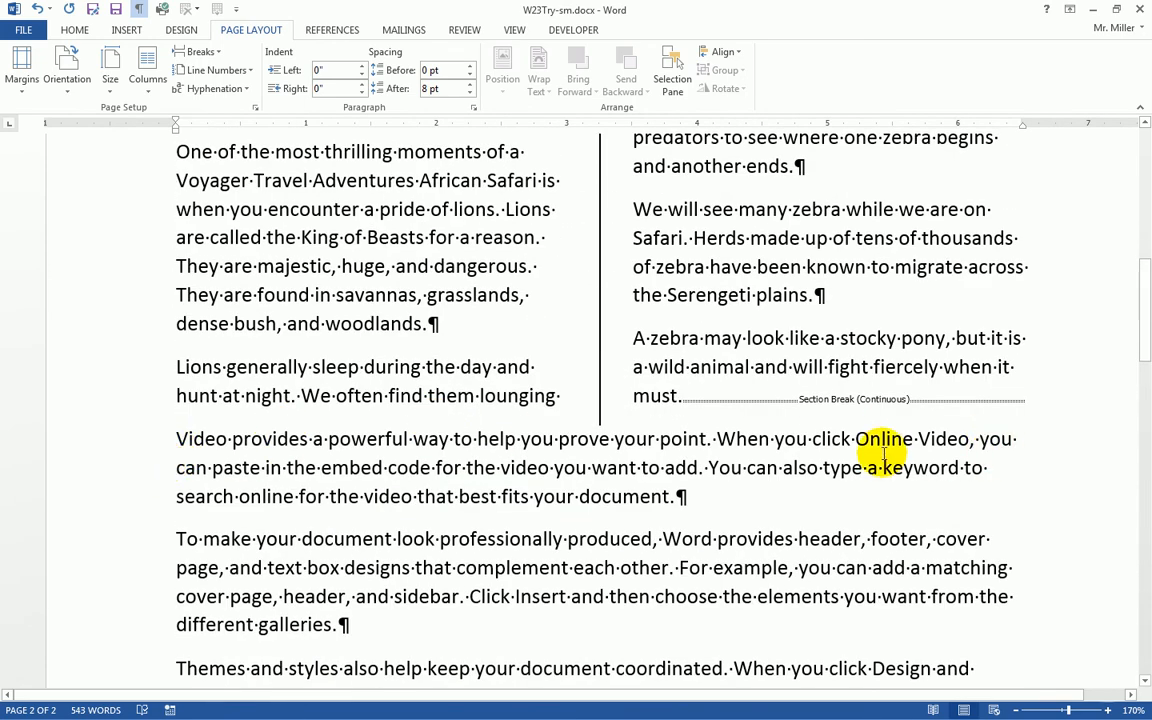
{"action": "scroll", "coordinate": [334, 450], "scroll_direction": "down", "scroll_amount": 5}
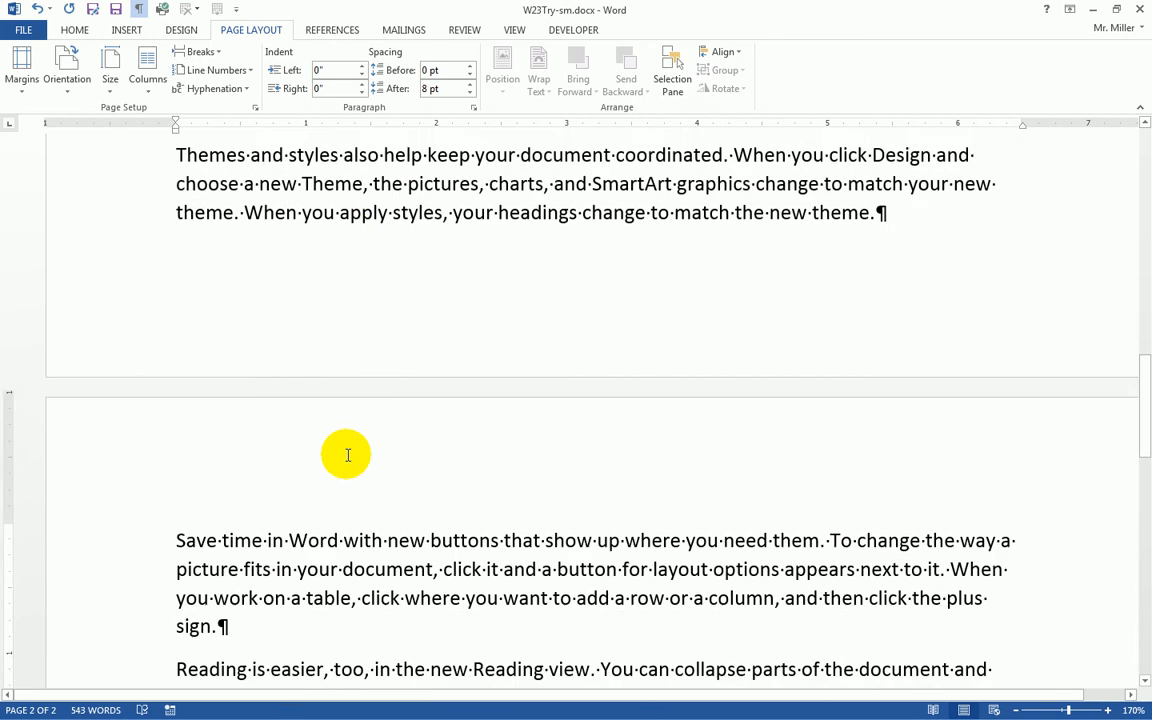
{"action": "scroll", "coordinate": [352, 465], "scroll_direction": "down", "scroll_amount": 4}
{"action": "scroll", "coordinate": [300, 430], "scroll_direction": "up", "scroll_amount": 5}
{"action": "scroll", "coordinate": [357, 460], "scroll_direction": "up", "scroll_amount": 3}
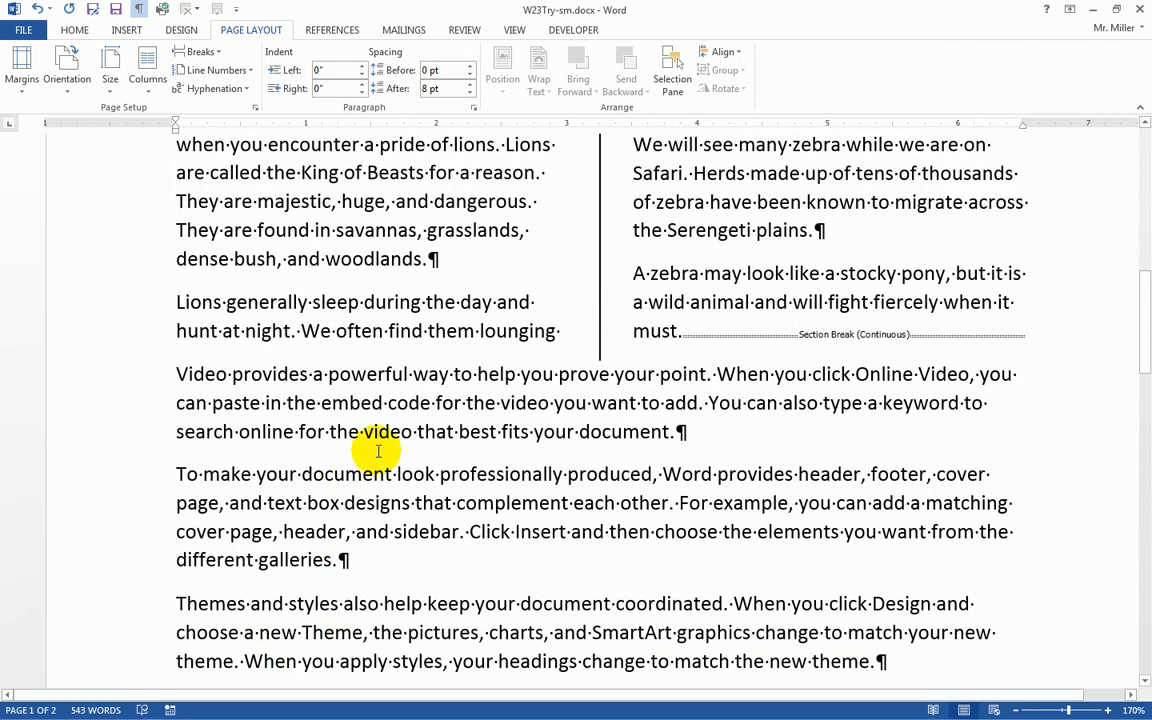
{"action": "left_click", "coordinate": [1017, 711]}
{"action": "left_click", "coordinate": [1017, 711]}
{"action": "left_click", "coordinate": [1017, 711]}
{"action": "left_click", "coordinate": [1017, 711]}
{"action": "left_click", "coordinate": [1017, 711]}
{"action": "left_click", "coordinate": [1017, 711]}
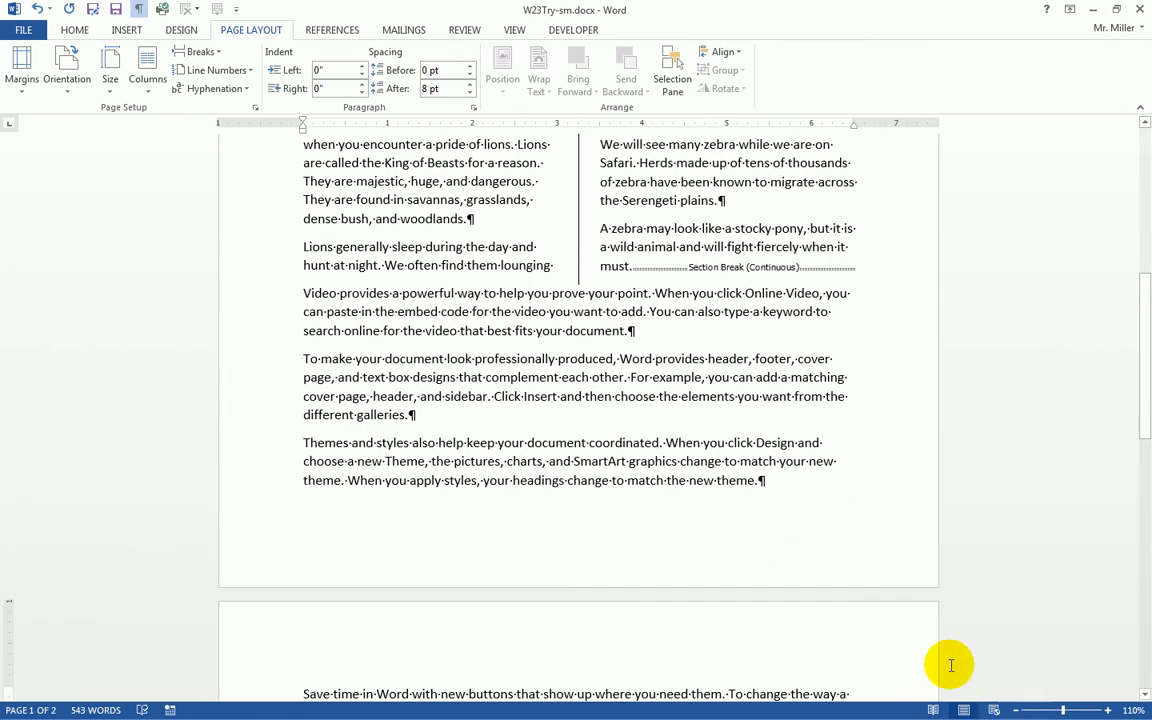
{"action": "scroll", "coordinate": [733, 398], "scroll_direction": "up", "scroll_amount": 3}
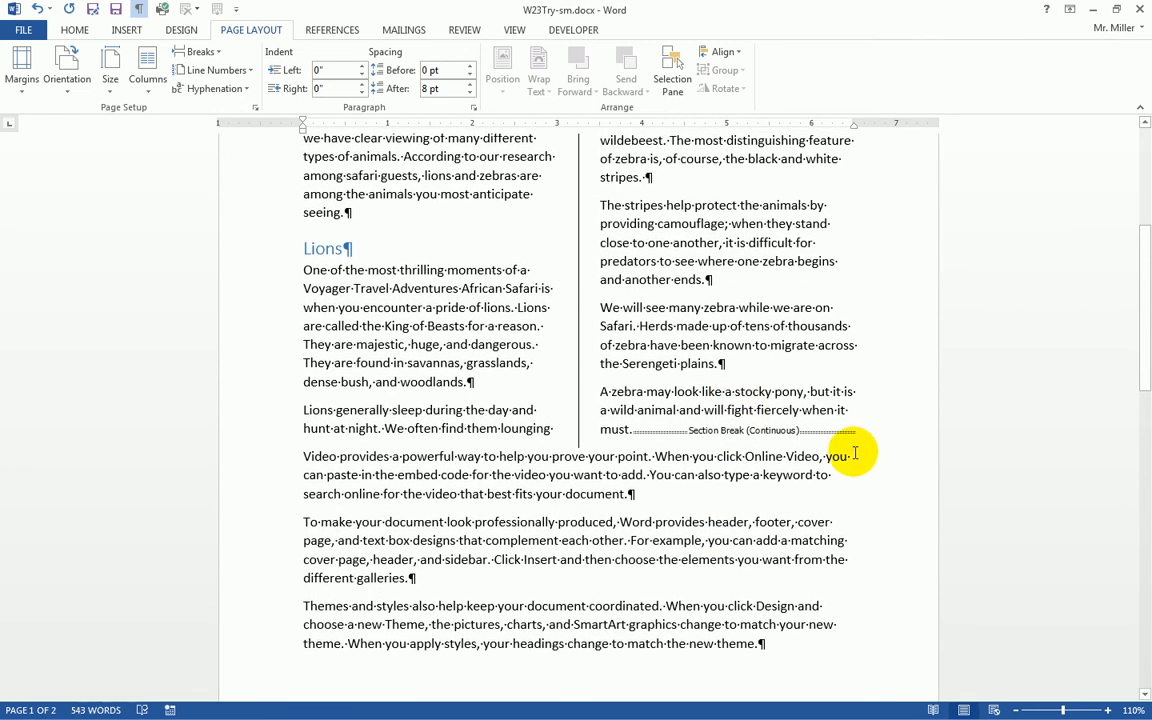
{"action": "scroll", "coordinate": [855, 452], "scroll_direction": "up", "scroll_amount": 2}
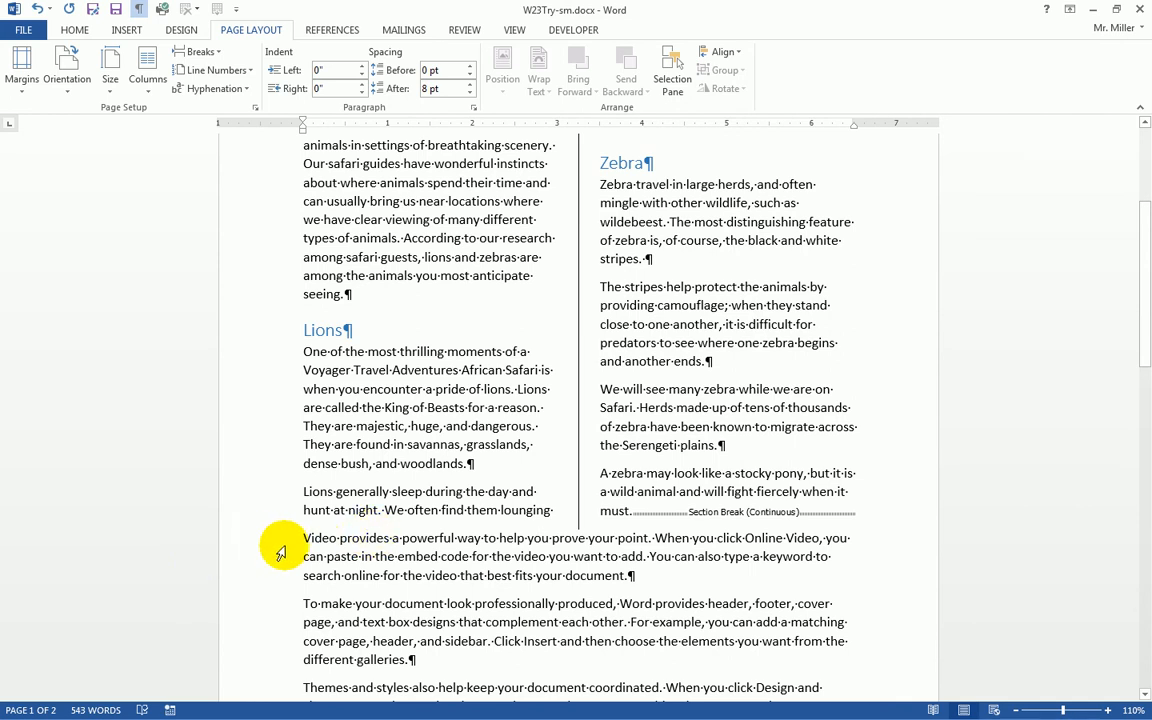
{"action": "scroll", "coordinate": [535, 507], "scroll_direction": "up", "scroll_amount": 5}
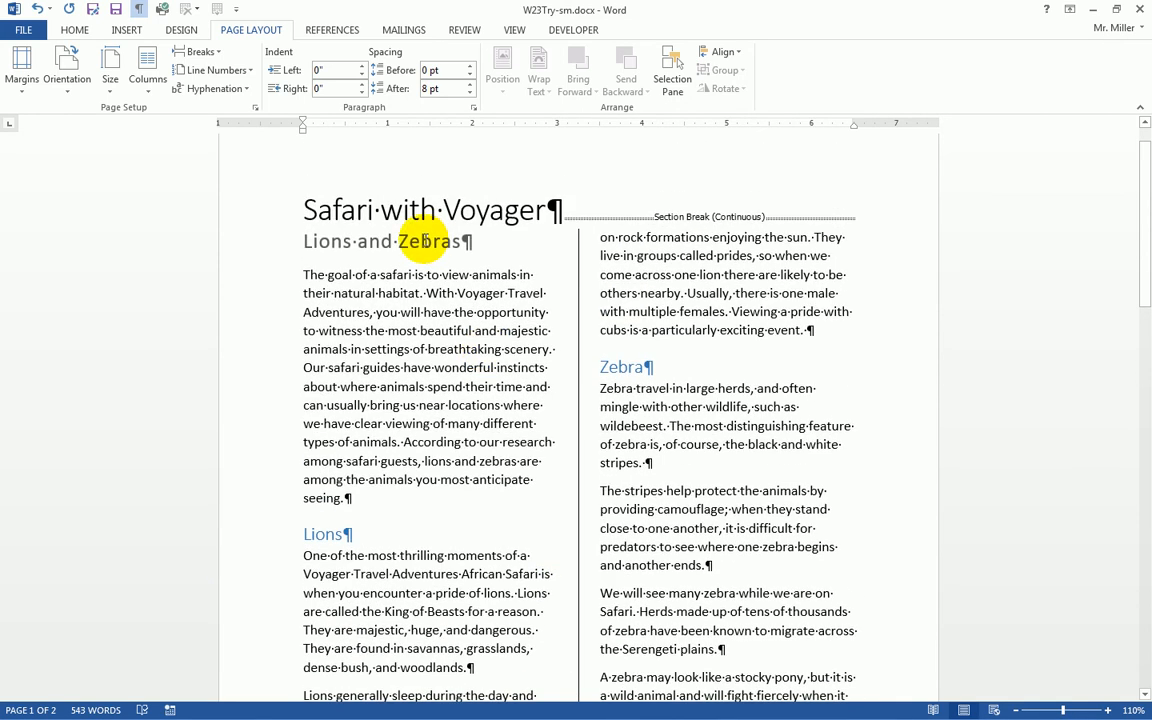
{"action": "scroll", "coordinate": [641, 535], "scroll_direction": "down", "scroll_amount": 1}
{"action": "scroll", "coordinate": [641, 535], "scroll_direction": "down", "scroll_amount": 5}
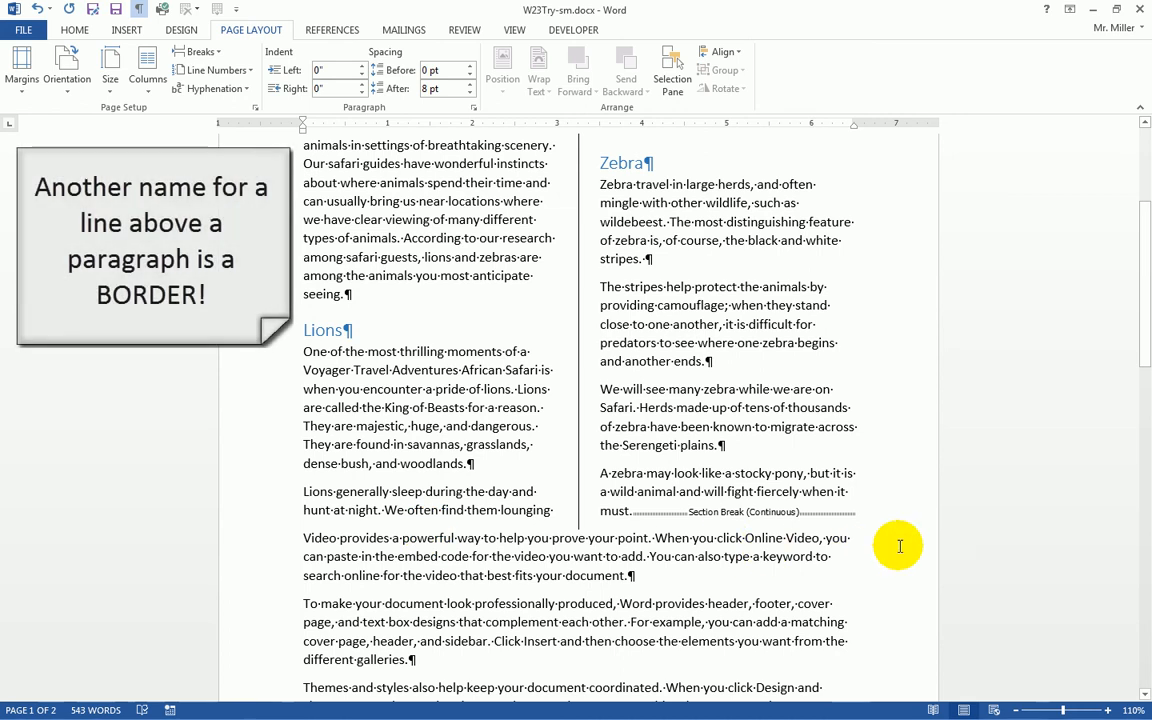
Add a top border to the first sample paragraph, starting "Video provides a powerful way".
{"action": "left_click", "coordinate": [244, 540]}
{"action": "left_click_drag", "start_coordinate": [242, 556], "coordinate": [242, 576]}
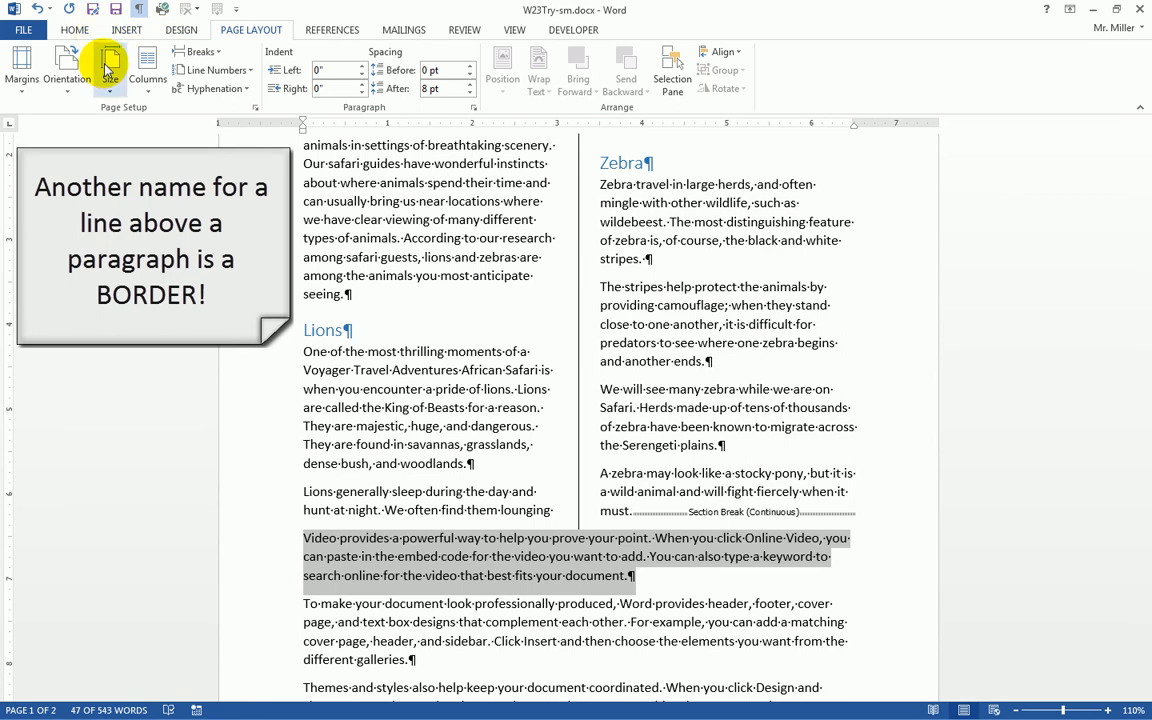
{"action": "left_click", "coordinate": [77, 32]}
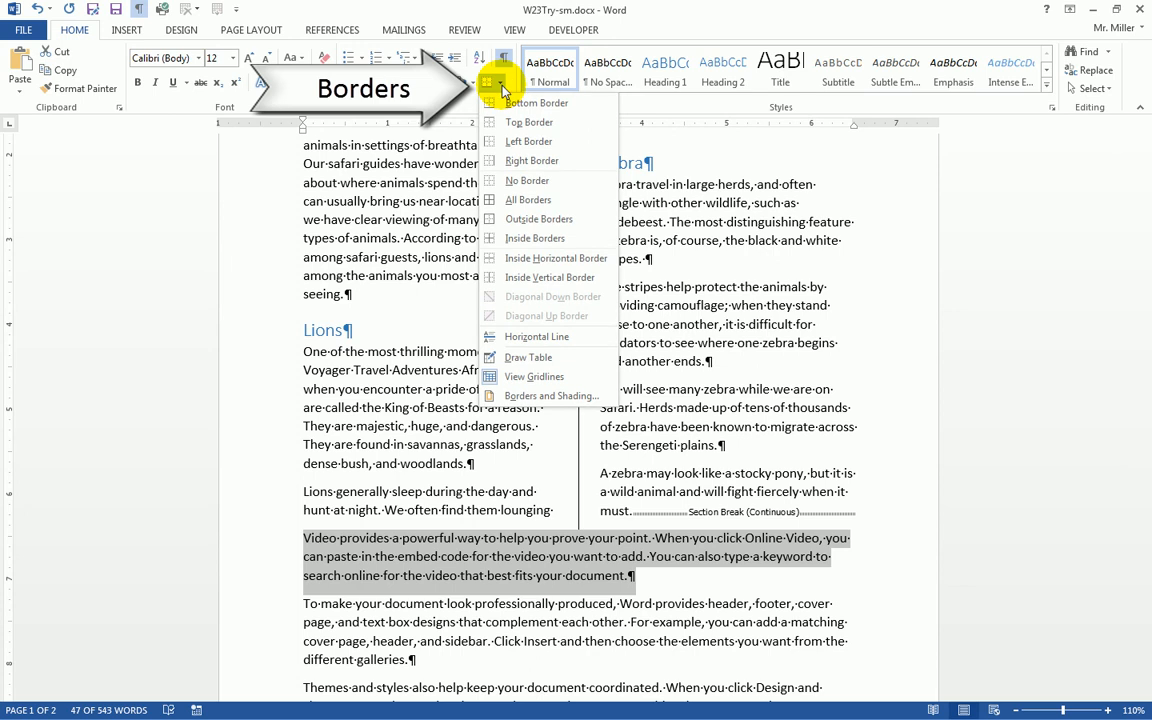
{"action": "left_click", "coordinate": [514, 104]}
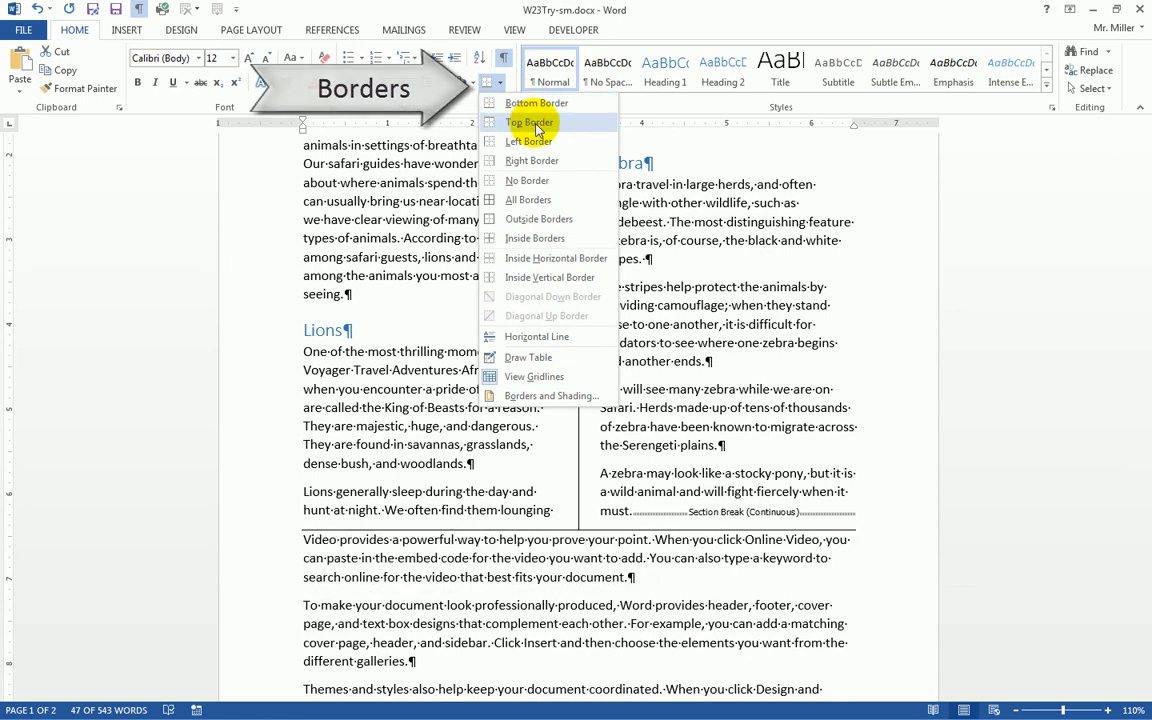
{"action": "left_click", "coordinate": [536, 124]}
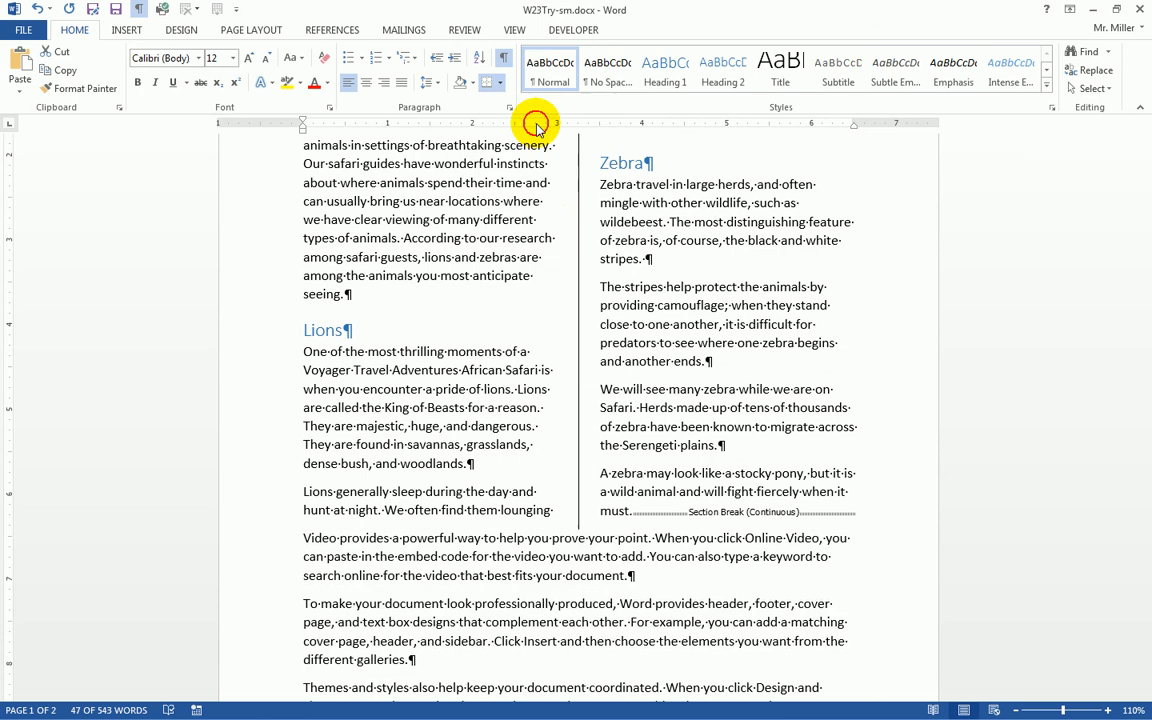
{"action": "left_click", "coordinate": [455, 558]}
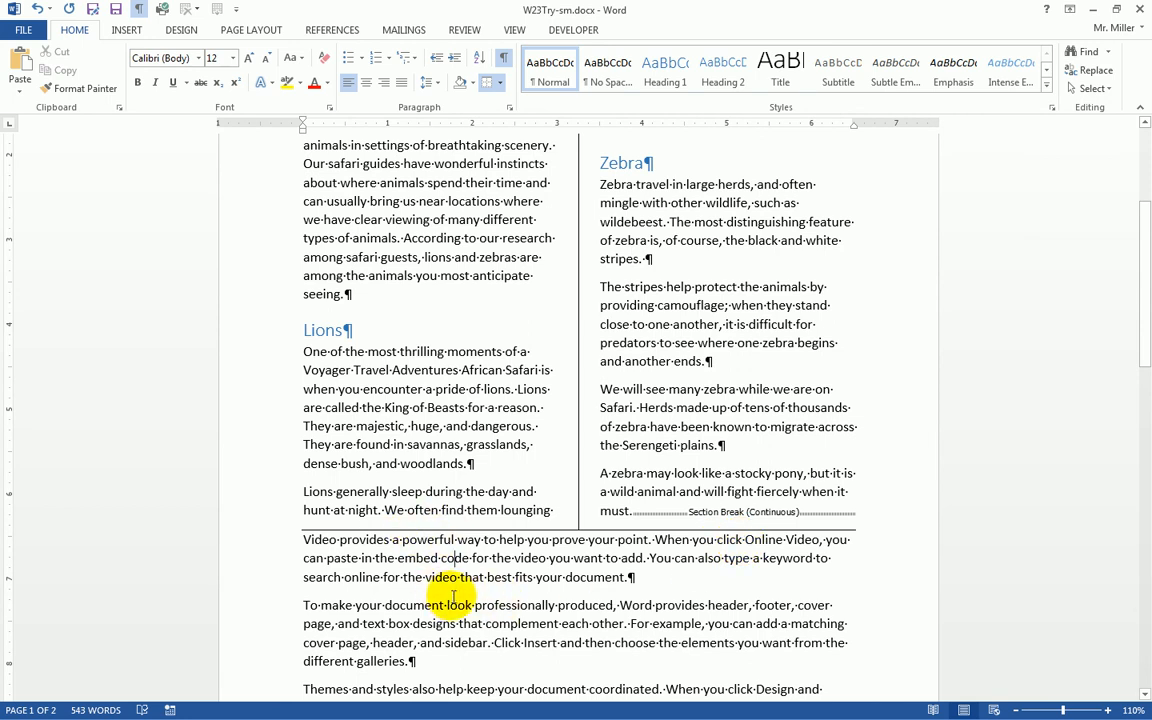
Review the line-between setting and the Apply to choices in the Columns dialog, and close it without changes.
{"action": "scroll", "coordinate": [440, 560], "scroll_direction": "down", "scroll_amount": 2}
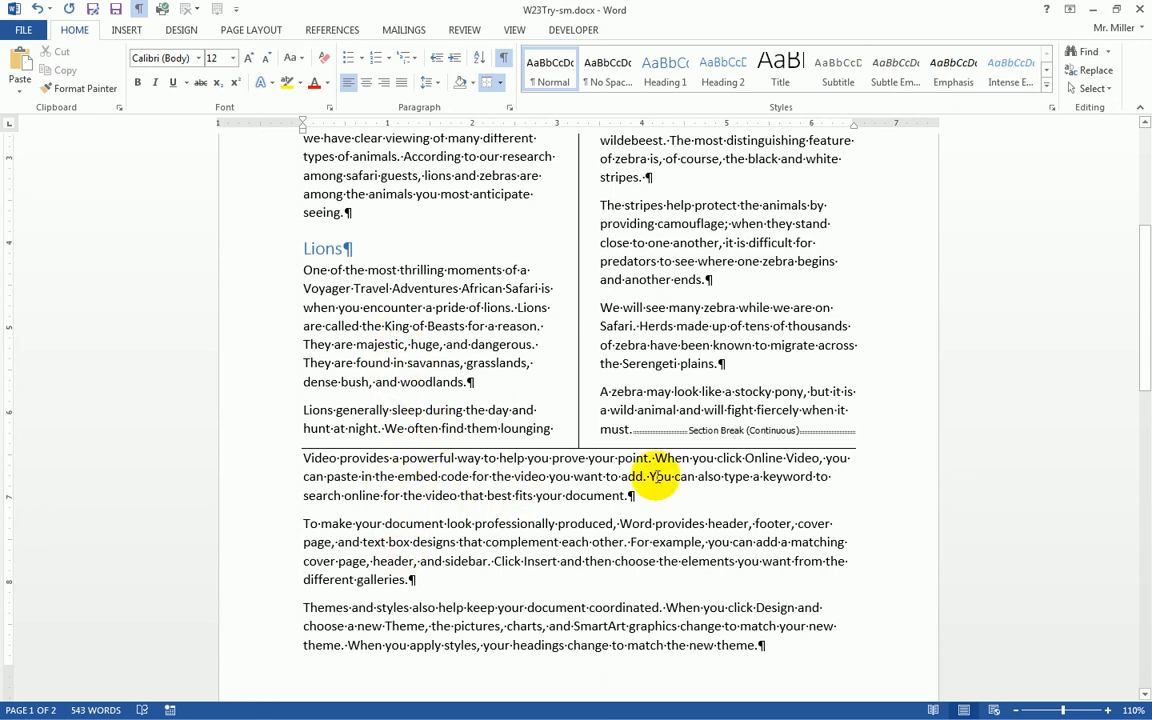
{"action": "scroll", "coordinate": [608, 556], "scroll_direction": "down", "scroll_amount": 2}
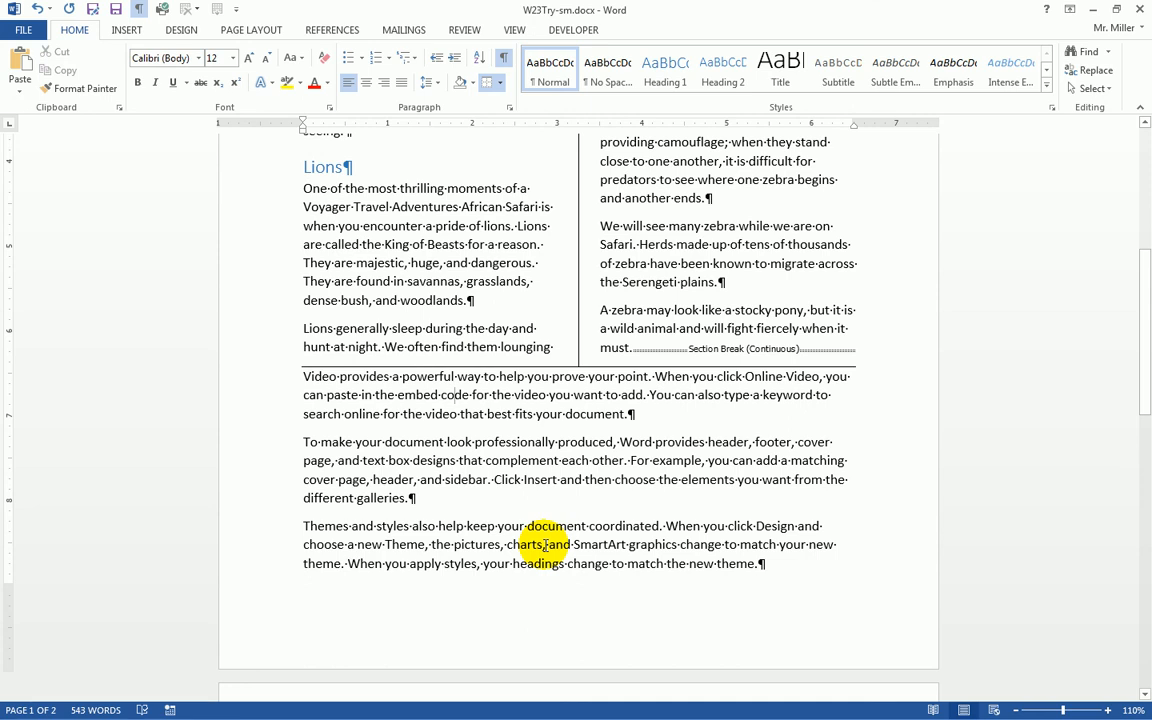
{"action": "scroll", "coordinate": [545, 545], "scroll_direction": "up", "scroll_amount": 7}
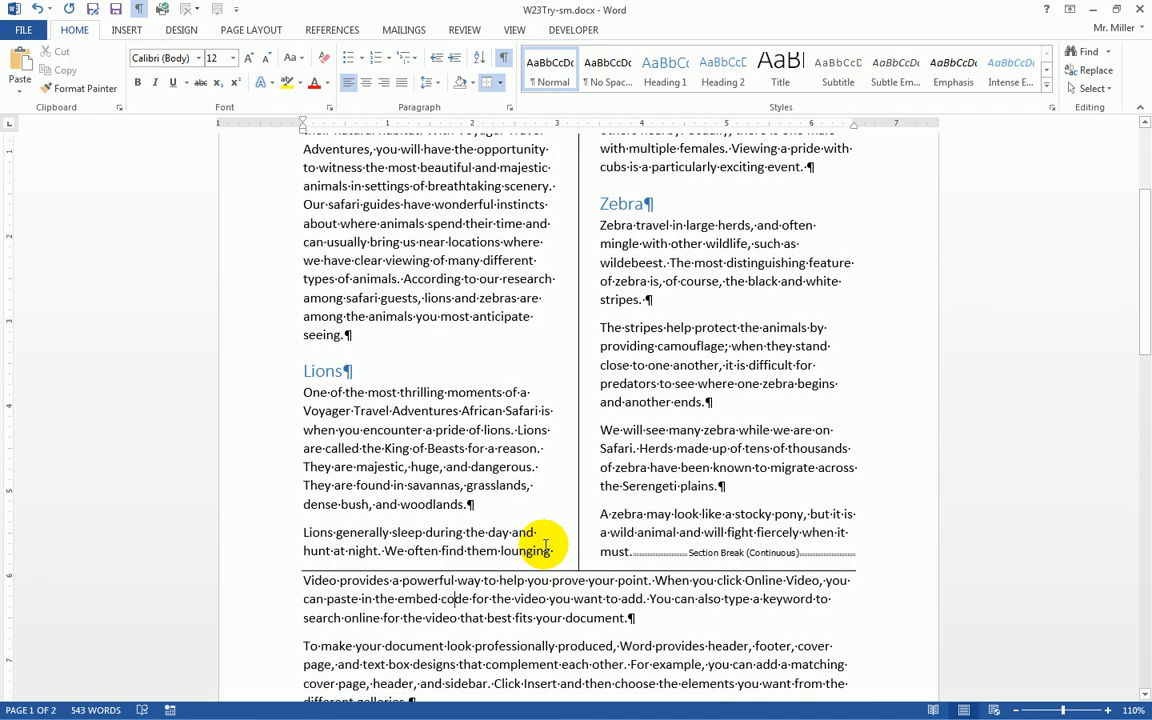
{"action": "left_click", "coordinate": [252, 31]}
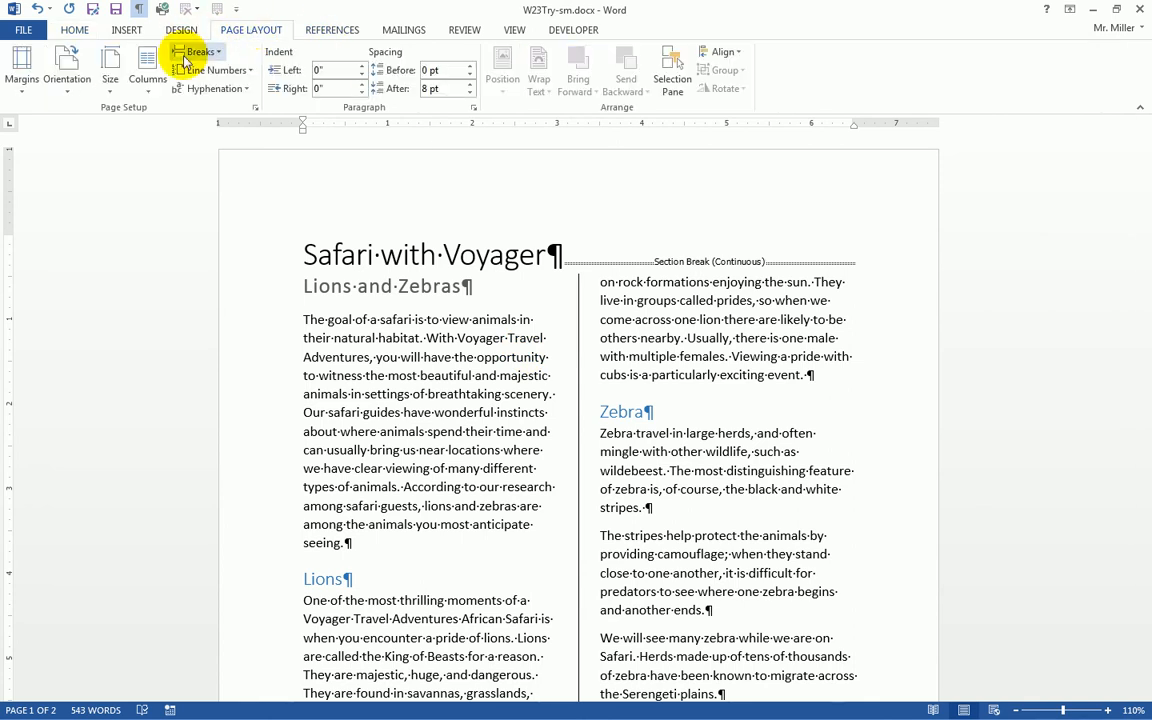
{"action": "left_click", "coordinate": [151, 85]}
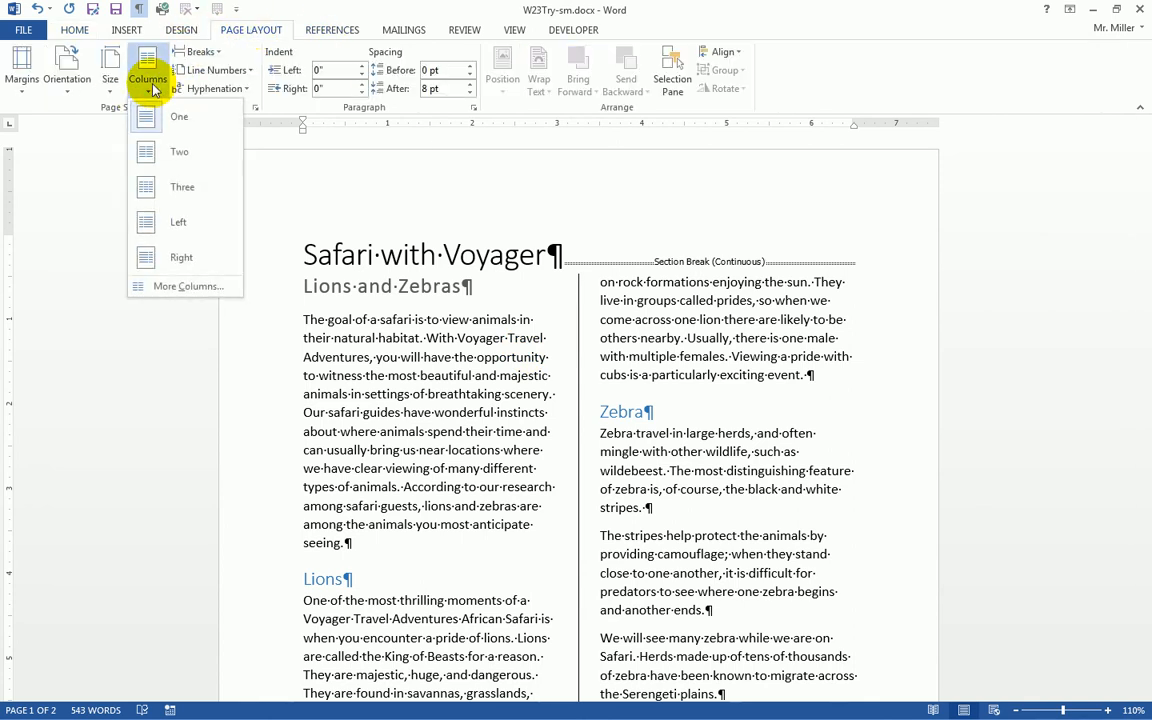
{"action": "left_click", "coordinate": [186, 288]}
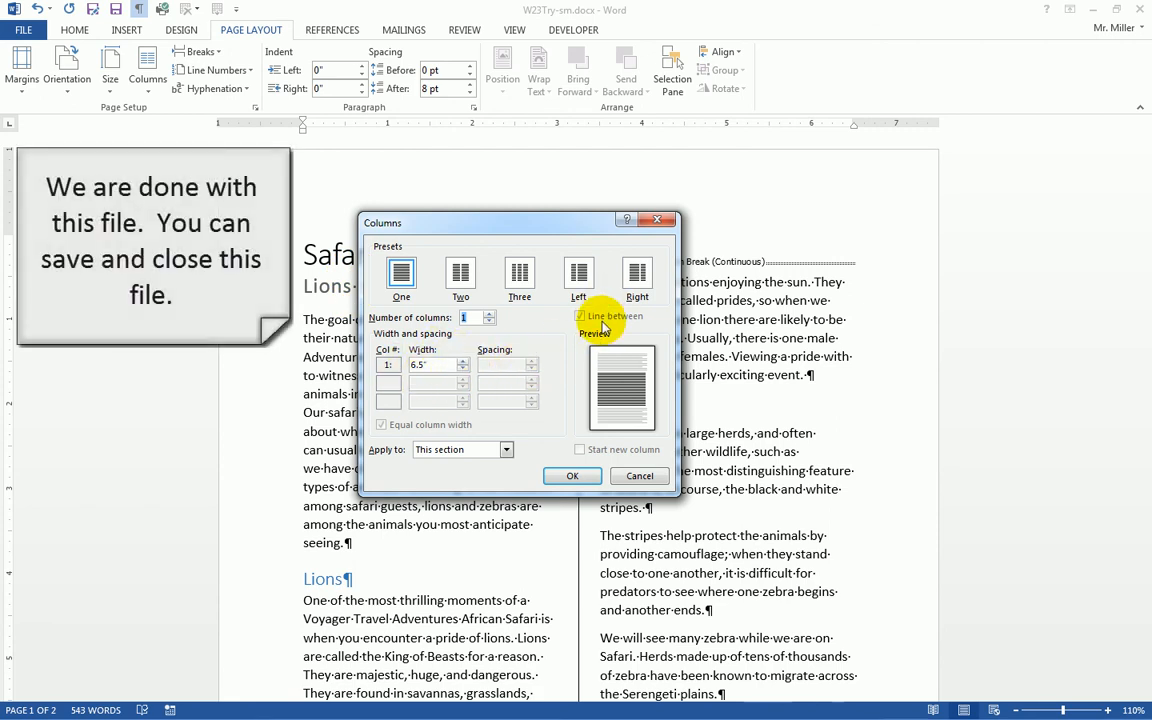
{"action": "left_click", "coordinate": [507, 452]}
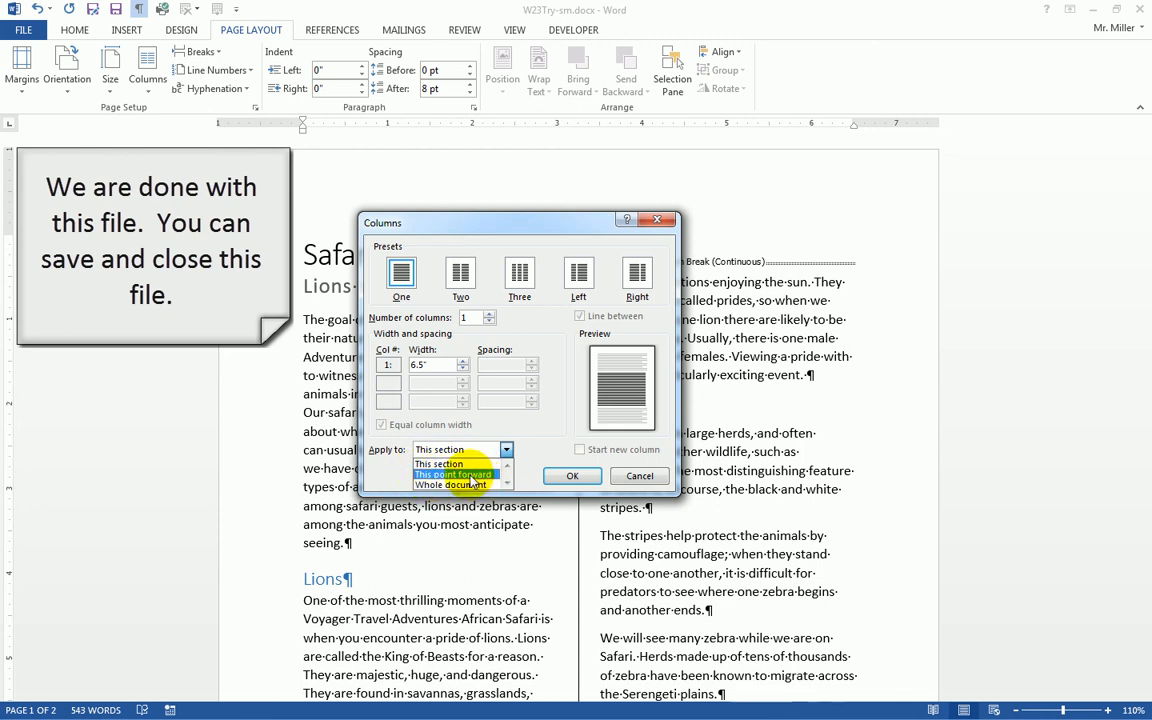
{"action": "left_click", "coordinate": [632, 476]}
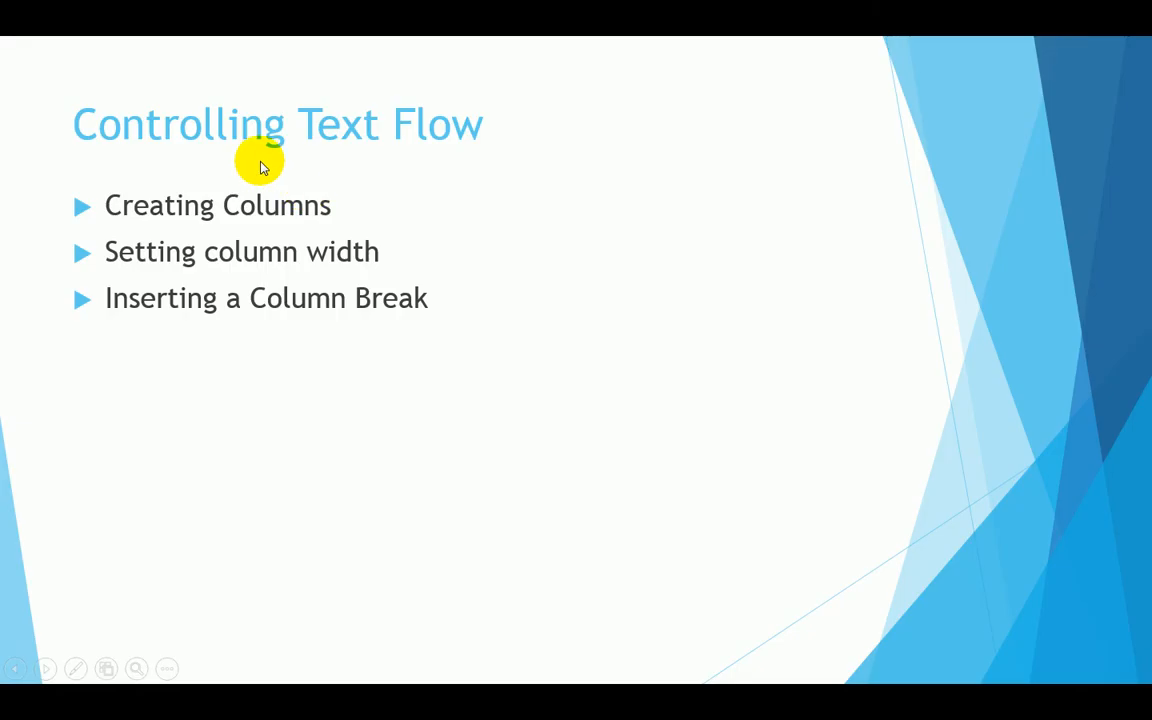